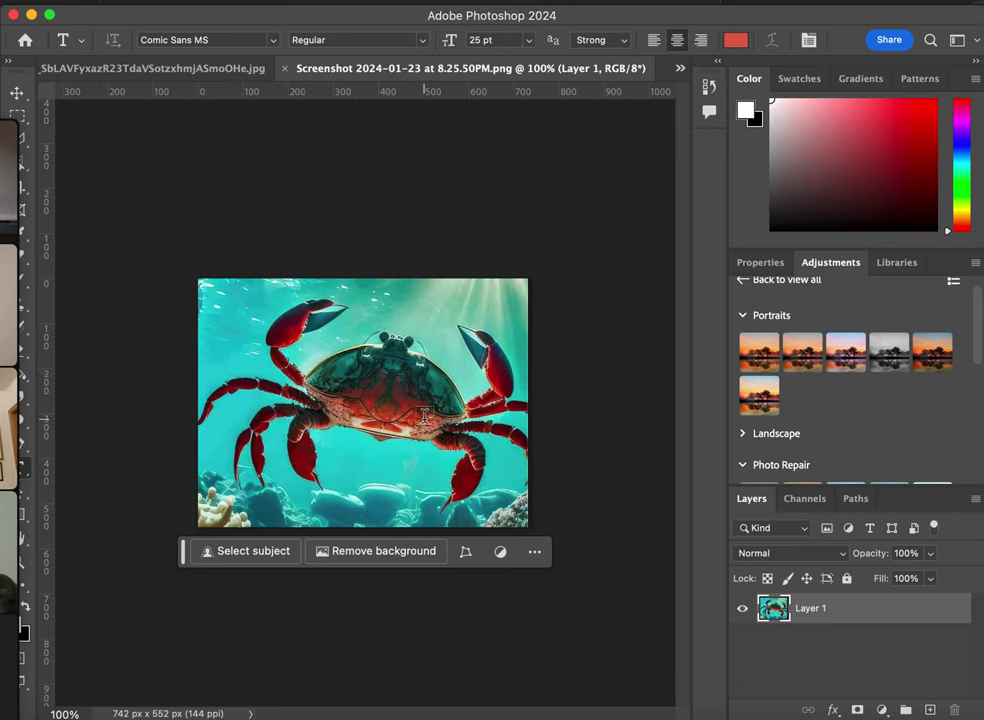
- Select the crab by framing it with the Object Selection tool in Rectangle mode, and clear that selection
click(25, 137)
click(25, 161)
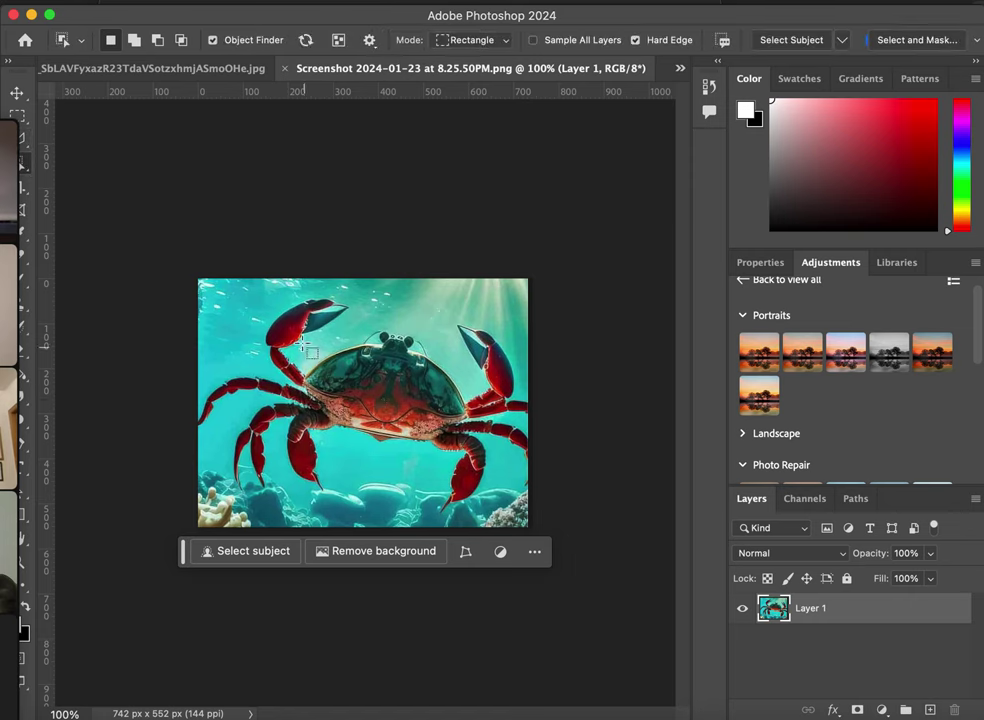
drag(256, 280, 521, 503)
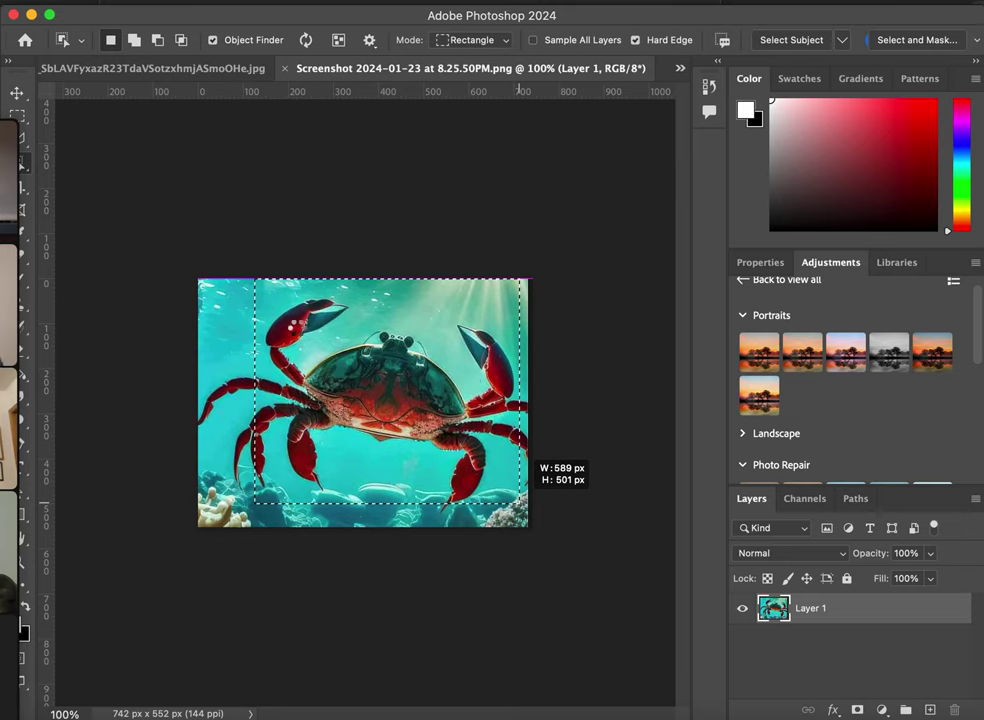
drag(521, 503, 521, 503)
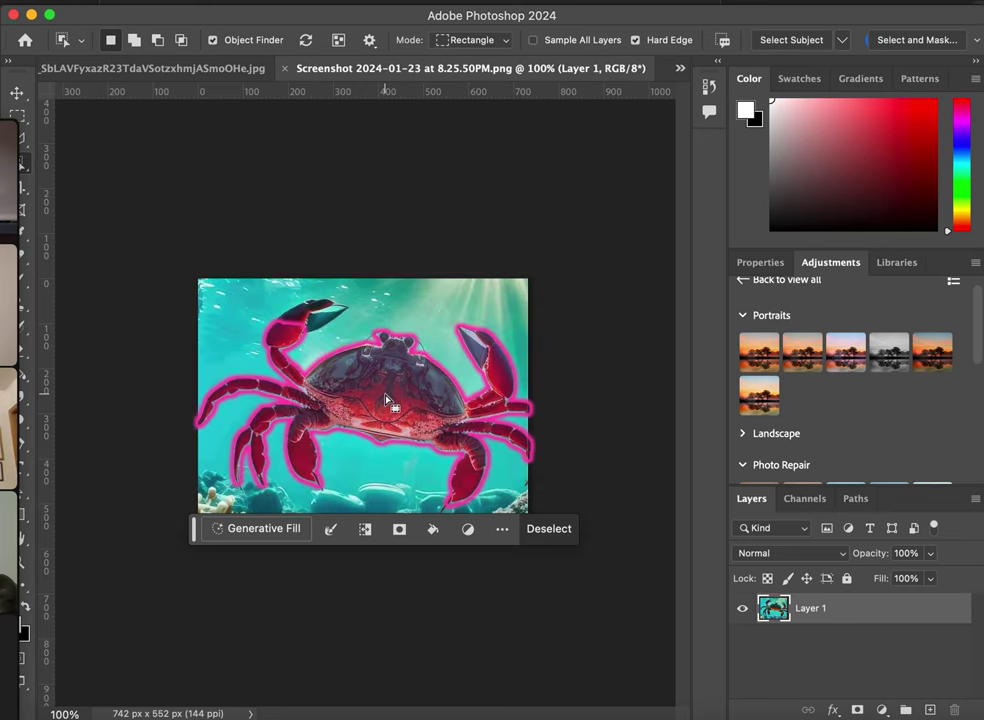
key(super+d)
click(196, 2)
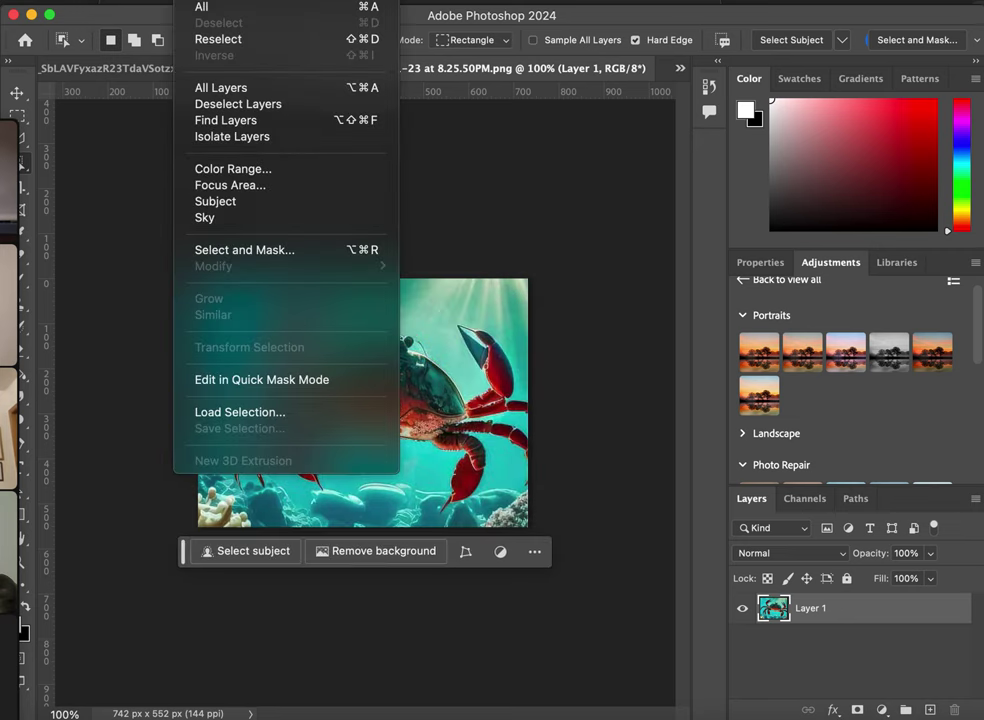
click(24, 124)
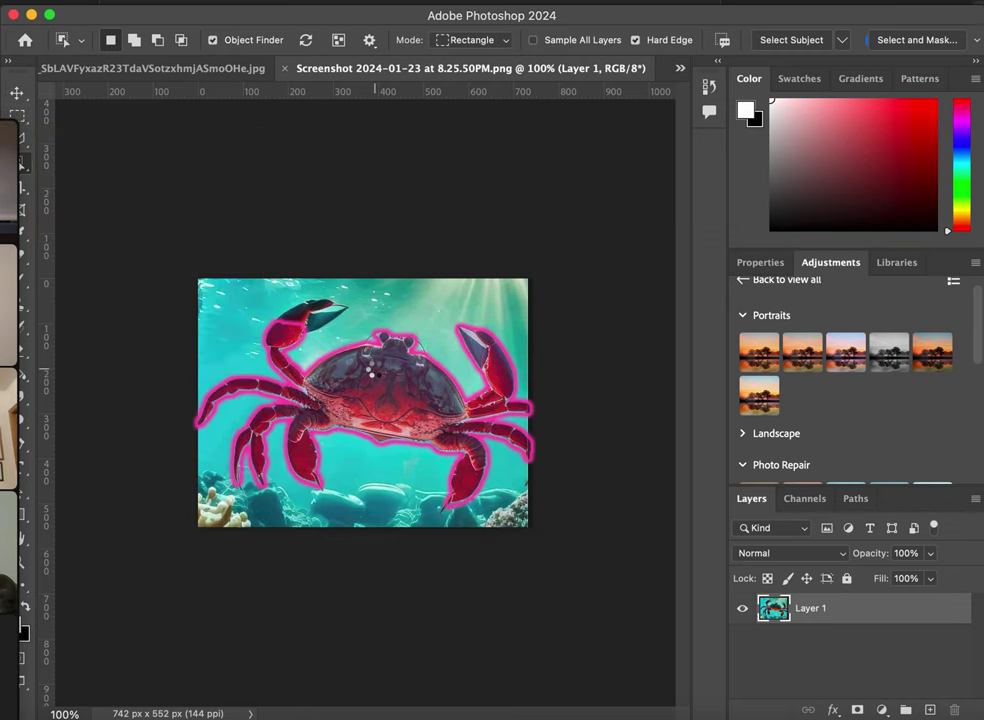
- Remove the underwater background by selecting the crab, inverting the selection and deleting the area around it
click(377, 375)
click(195, 0)
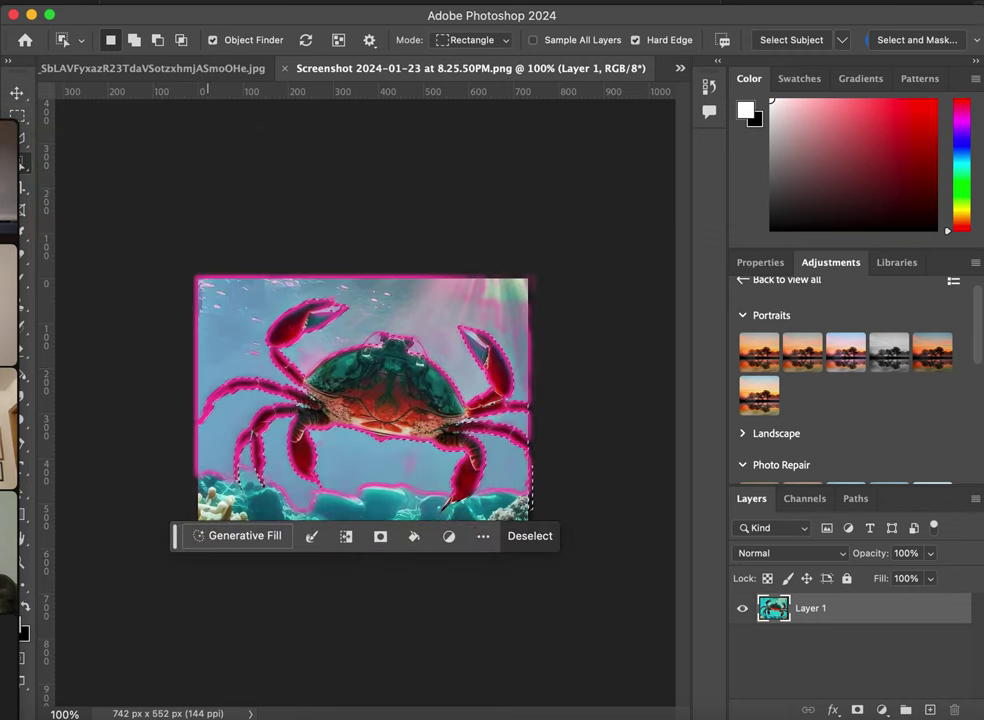
click(198, 55)
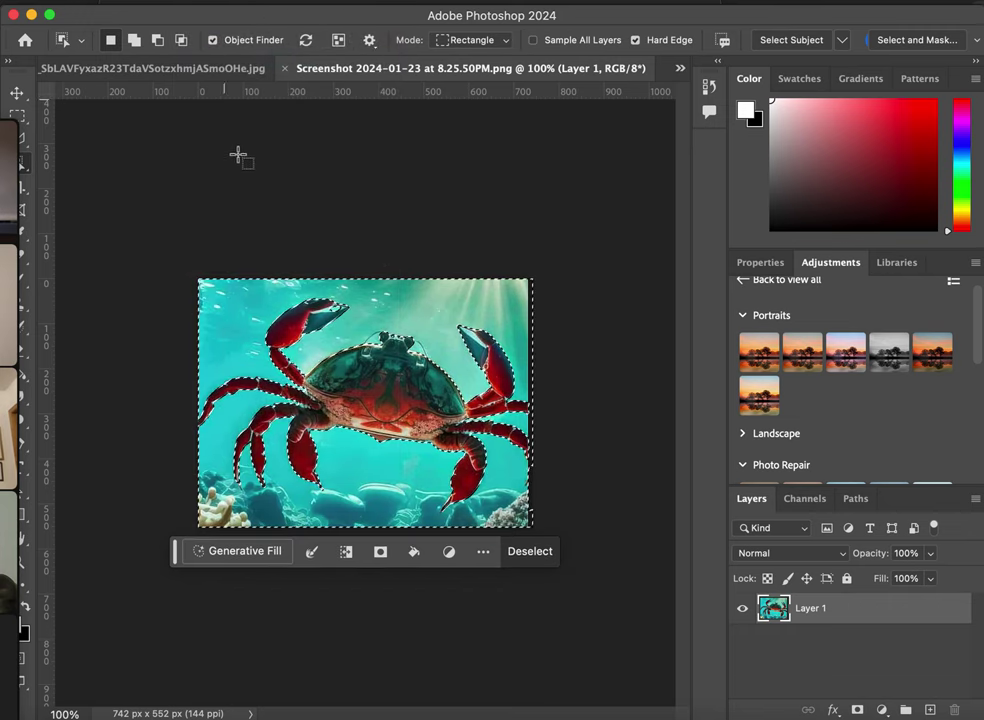
key(Delete)
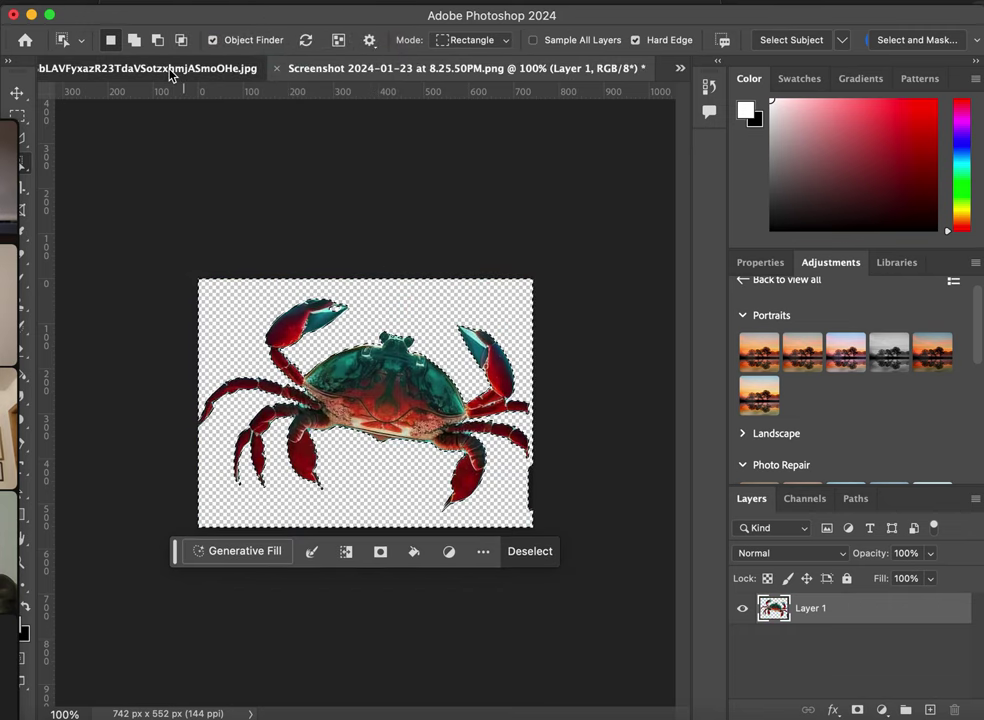
- In the octopus image, select the octopus with the Object Selection tool and invert the selection
click(170, 69)
scroll(356, 368, up, 3)
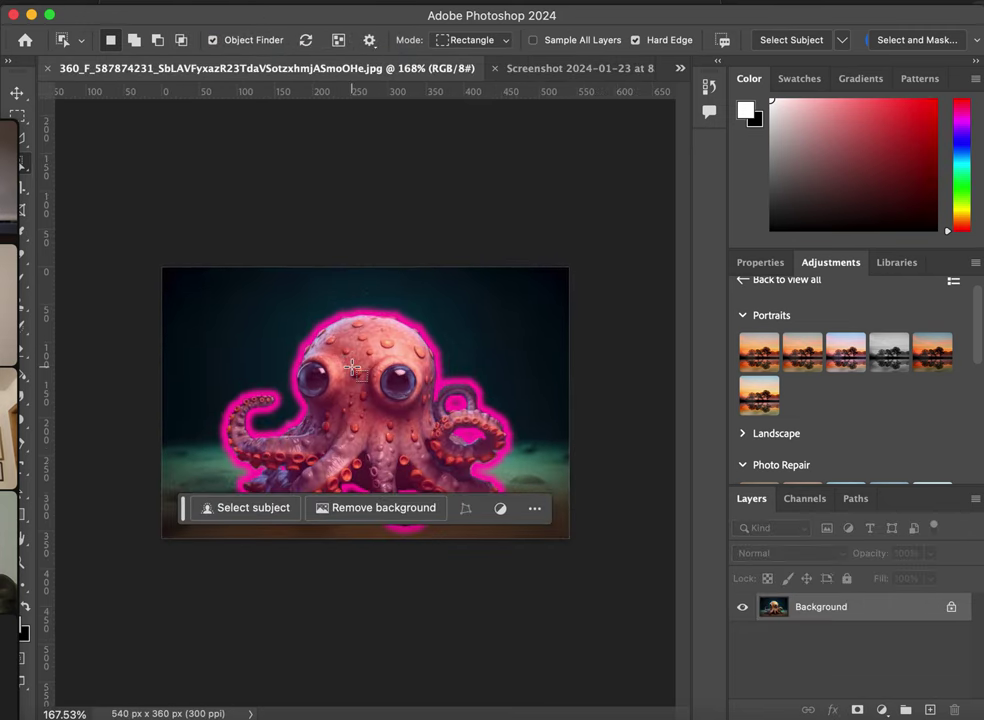
click(352, 372)
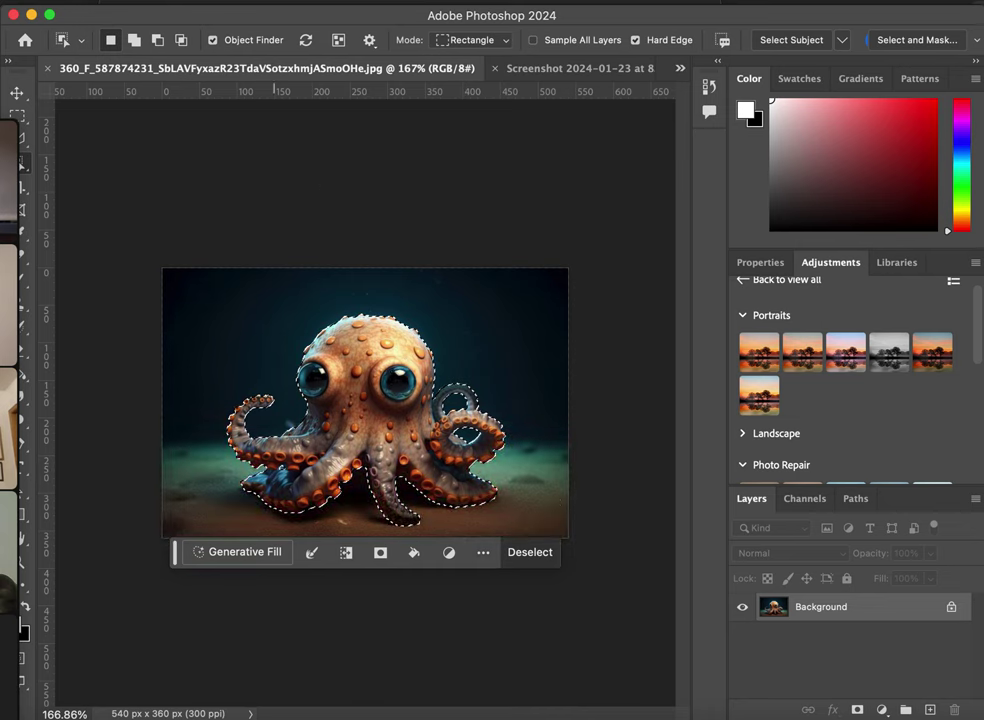
click(205, 0)
click(221, 58)
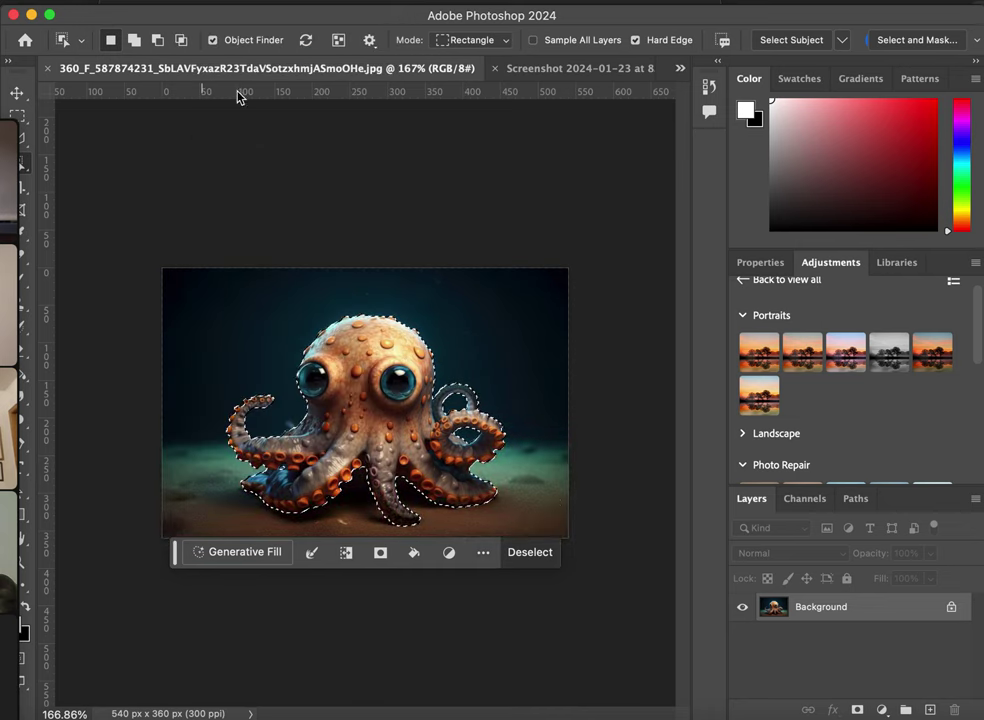
- Unlock the octopus image's Background layer, delete the area around the octopus, and clear the selection
key(shift+F5)
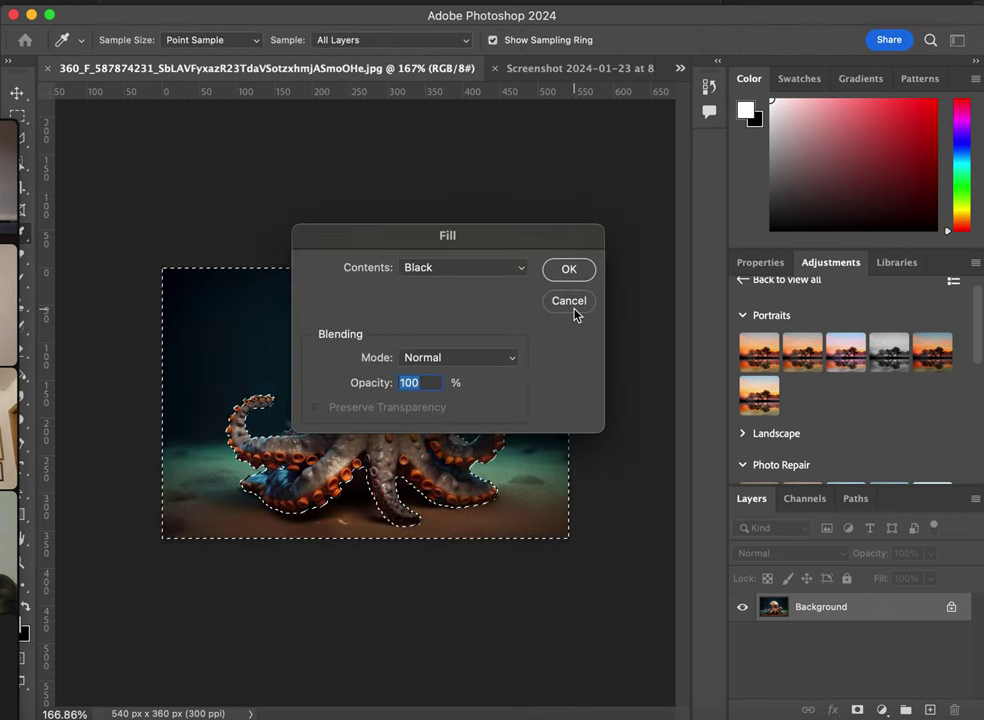
click(569, 304)
click(951, 607)
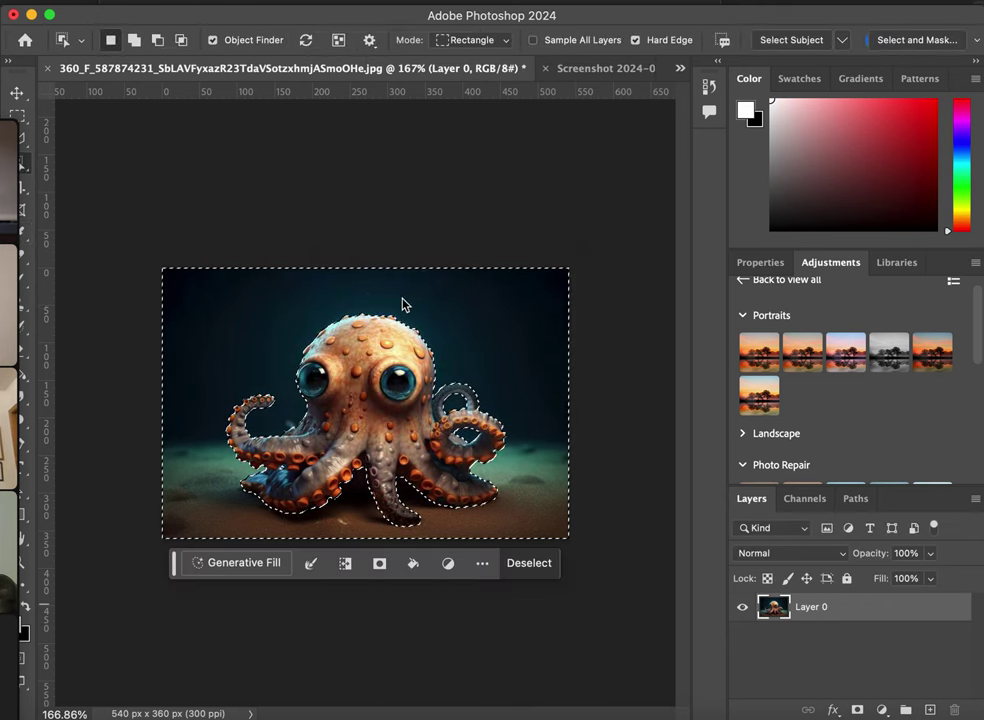
key(Delete)
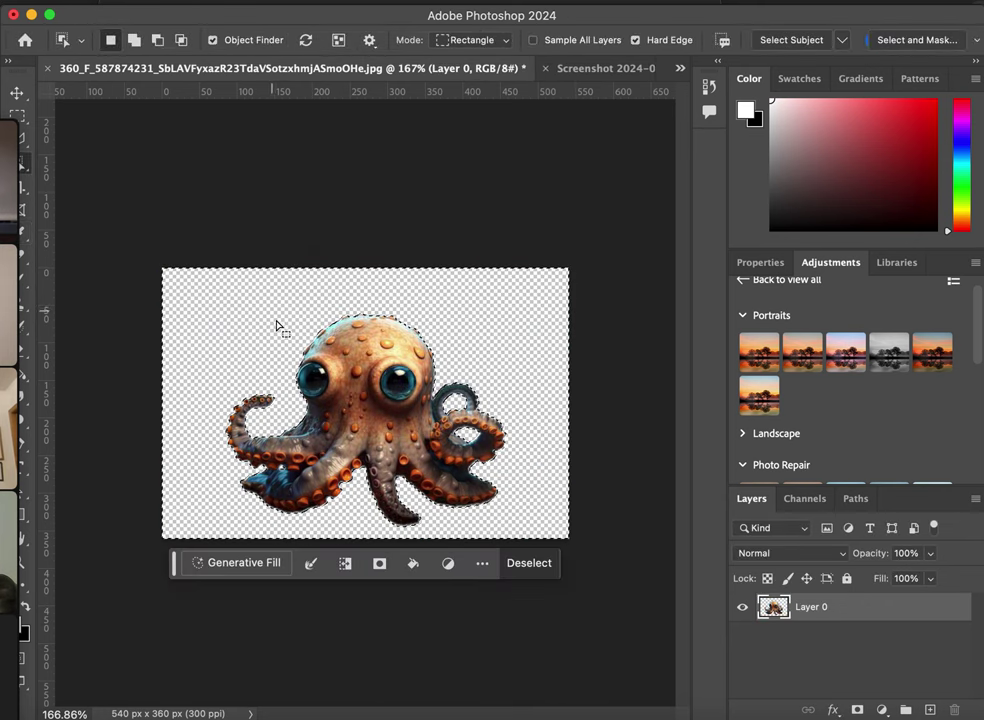
key(m)
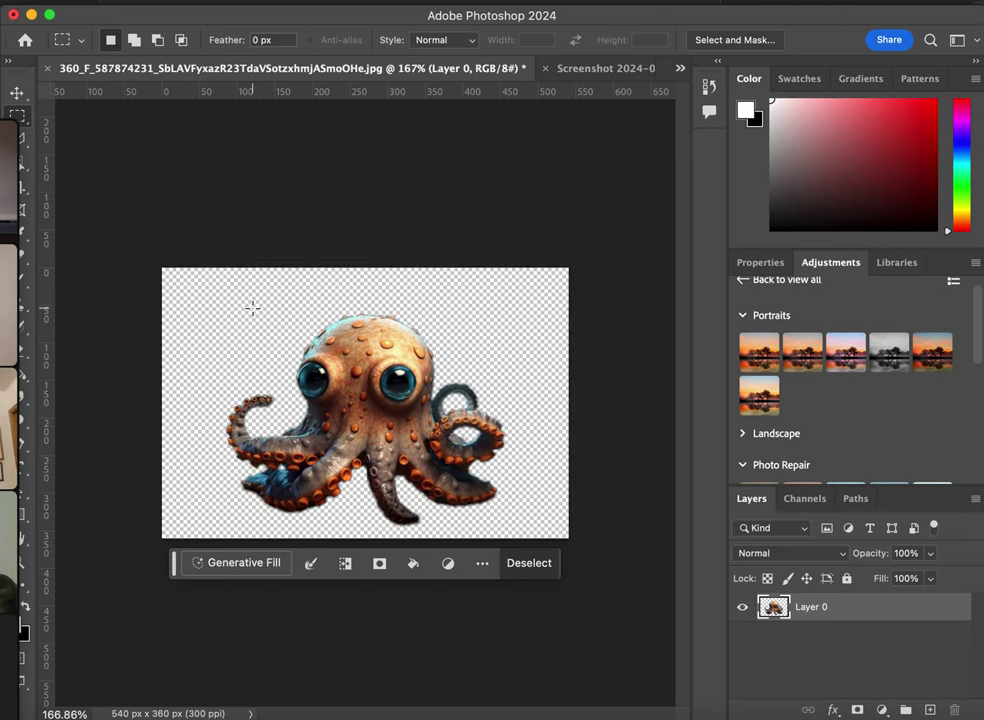
click(252, 307)
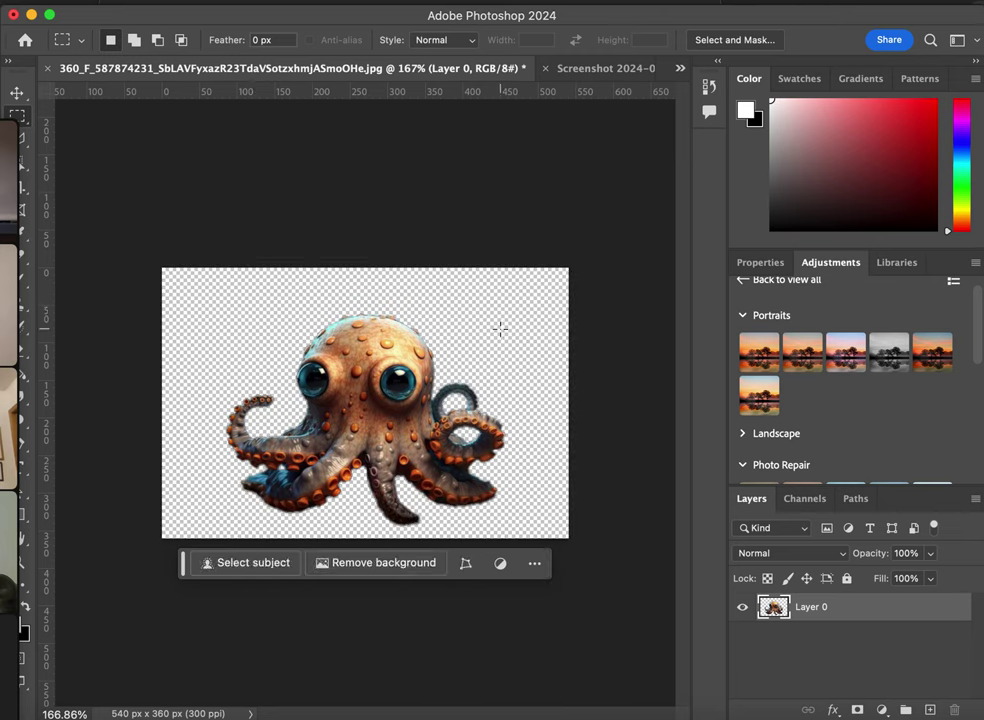
- Copy the octopus cutout and switch to the Untitled-1 document
click(18, 93)
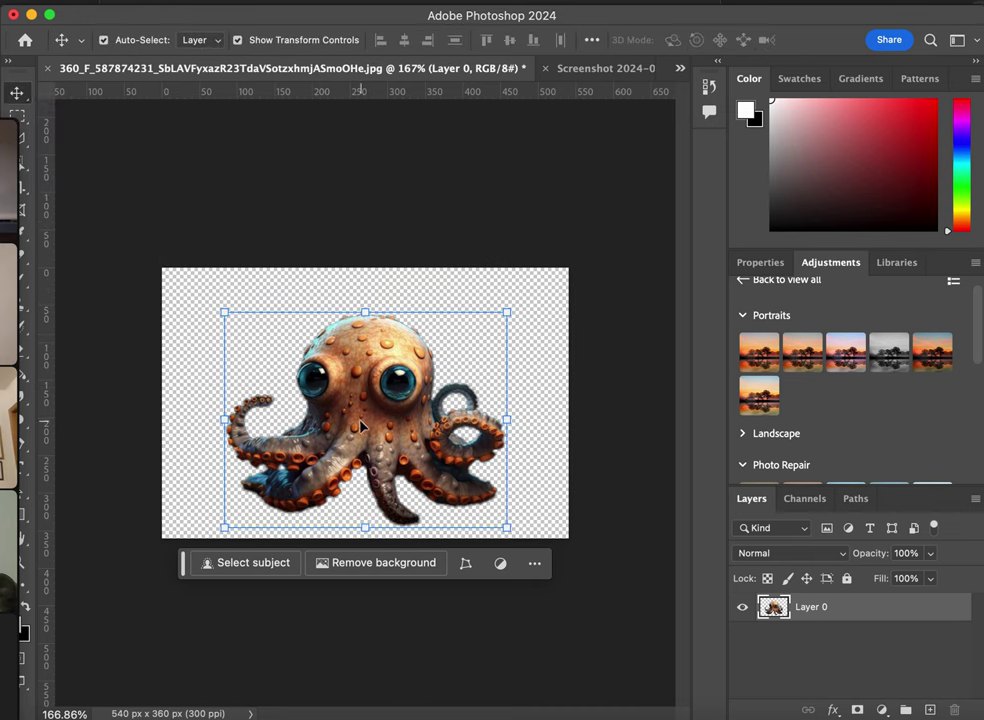
click(680, 68)
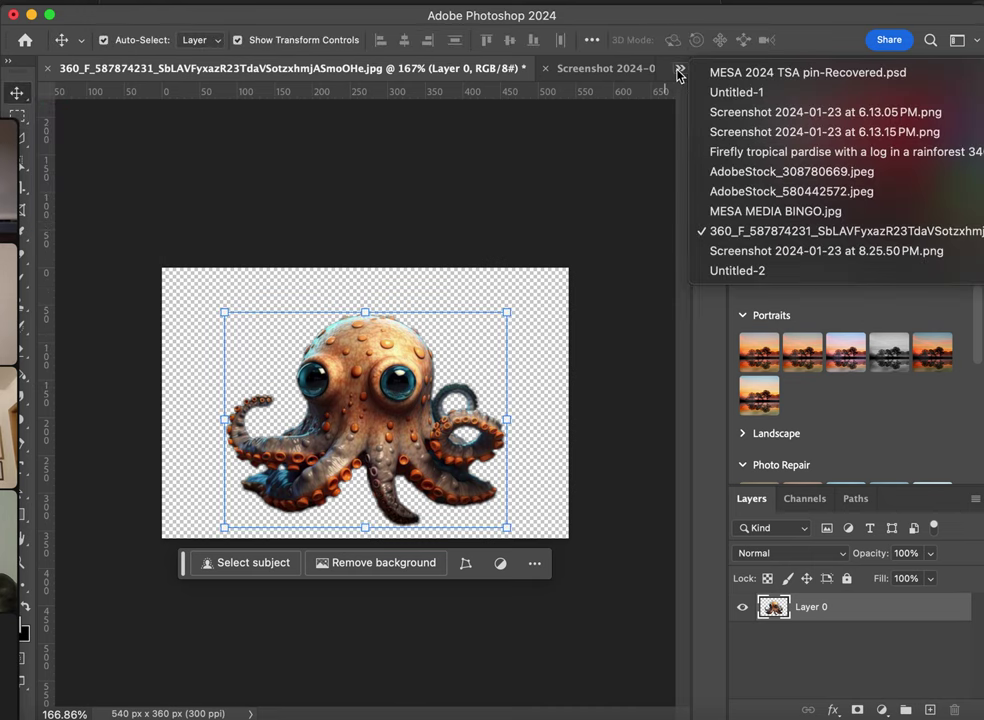
click(453, 328)
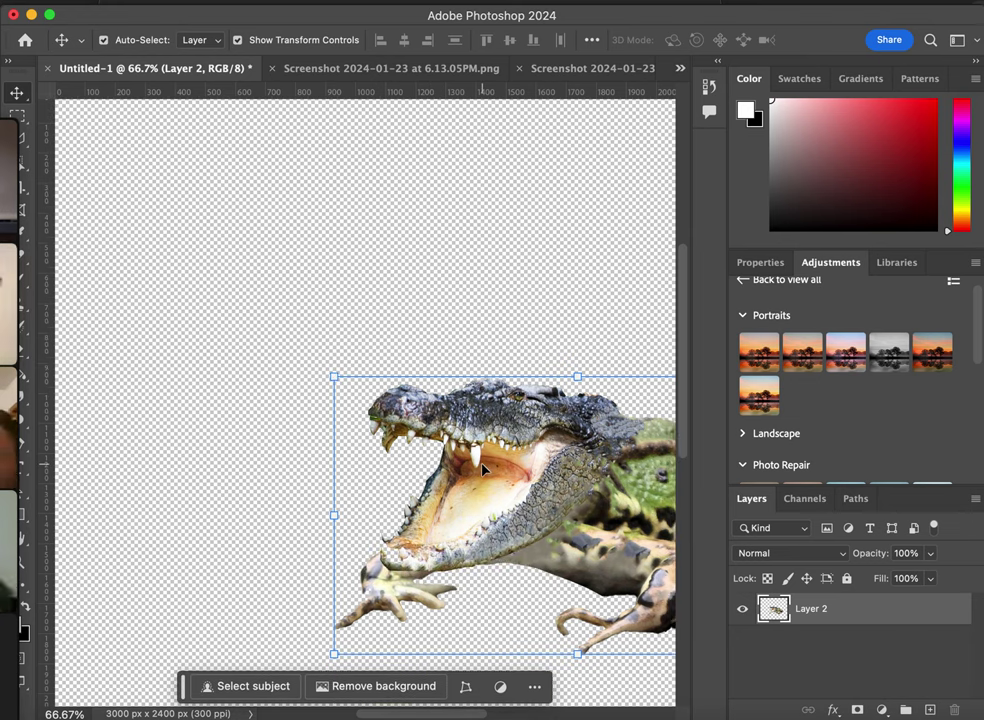
- Replace the crocodile-frog layer in Untitled-1 with a new empty layer
click(930, 709)
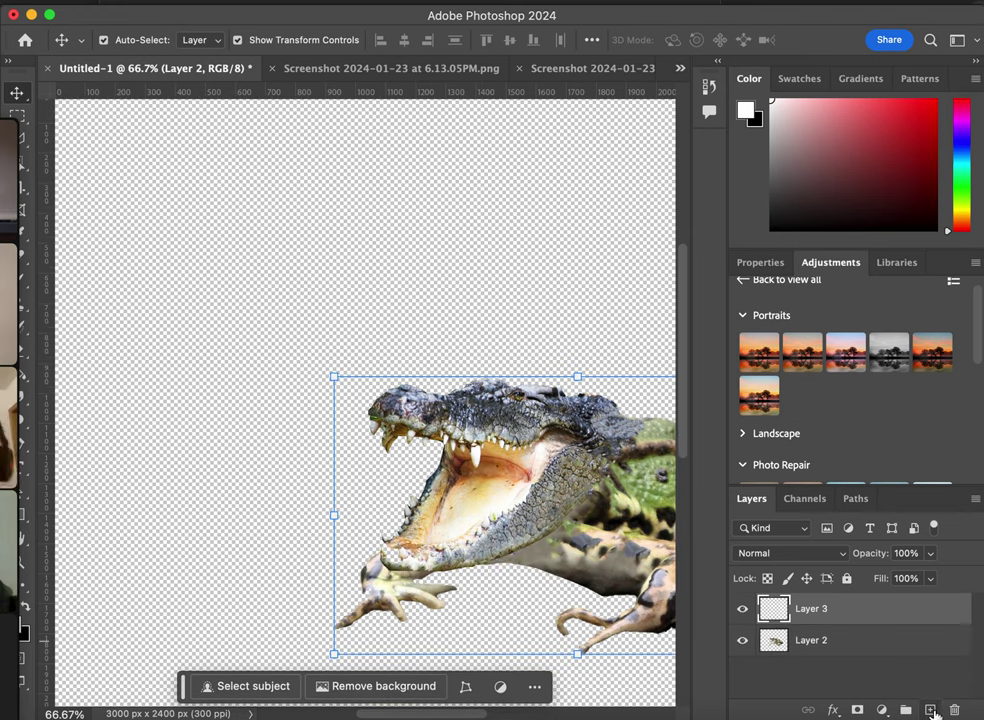
click(850, 636)
key(BackSpace)
- Paste the octopus into Untitled-1 and enlarge it to fill most of the visible canvas
key(super+v)
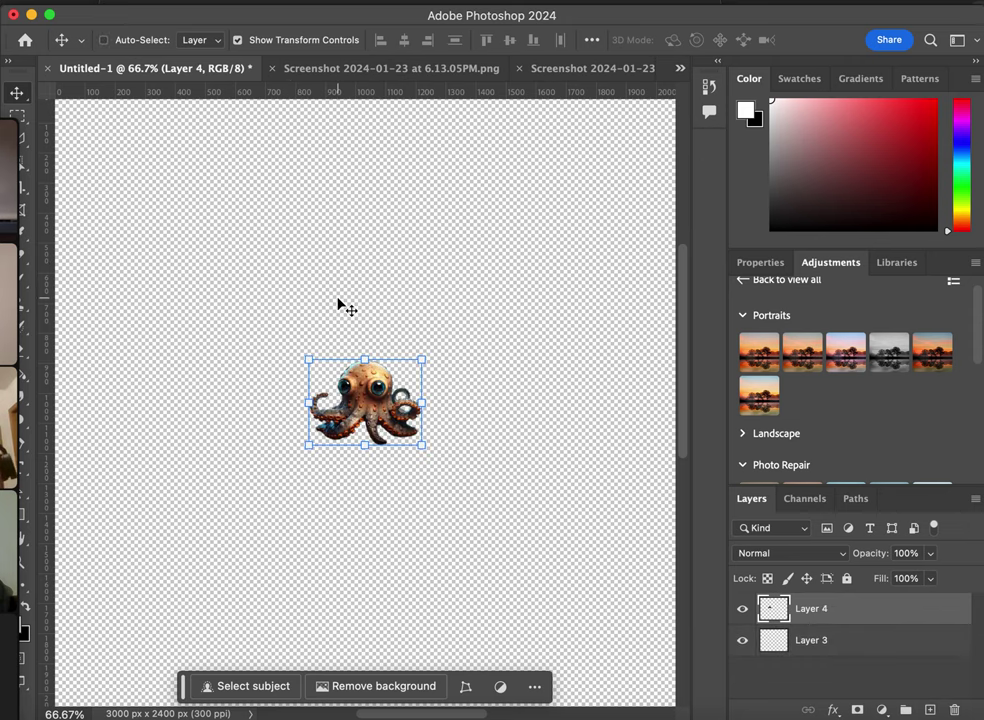
drag(420, 447, 655, 640)
drag(301, 357, 163, 244)
key(Return)
- Close the crocodile and frog screenshot documents without saving their changes
click(327, 68)
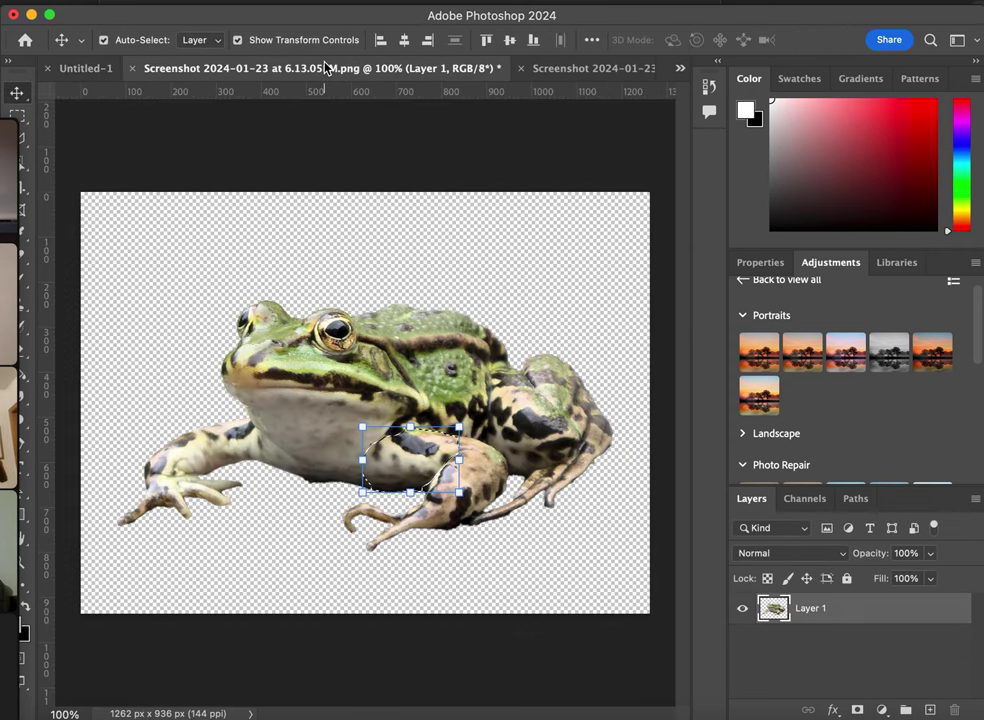
click(542, 68)
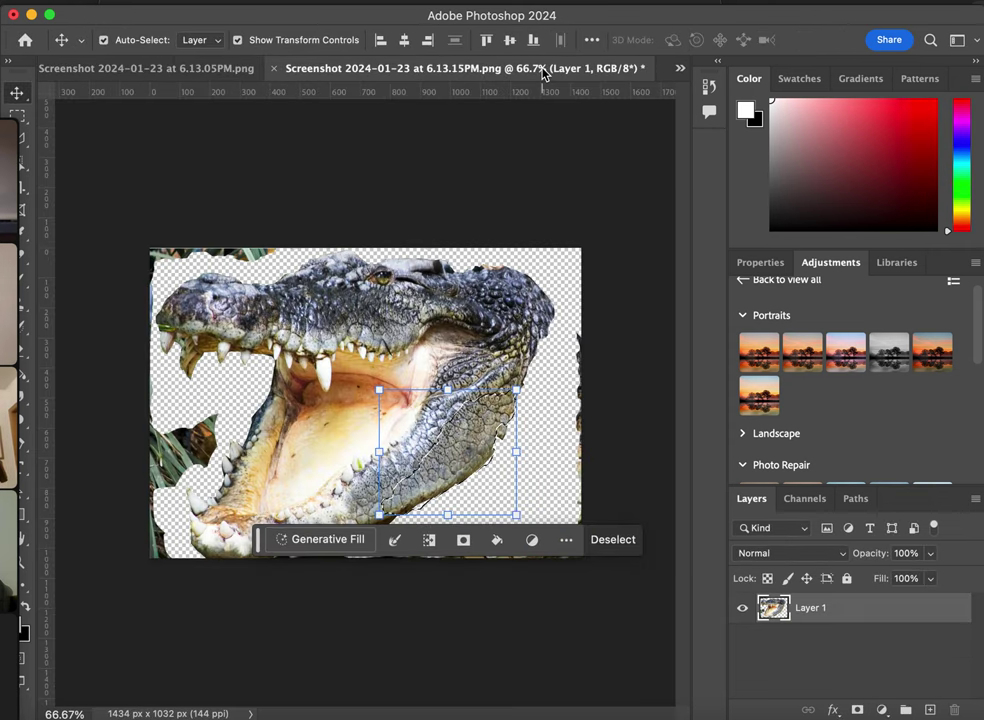
click(271, 69)
click(389, 318)
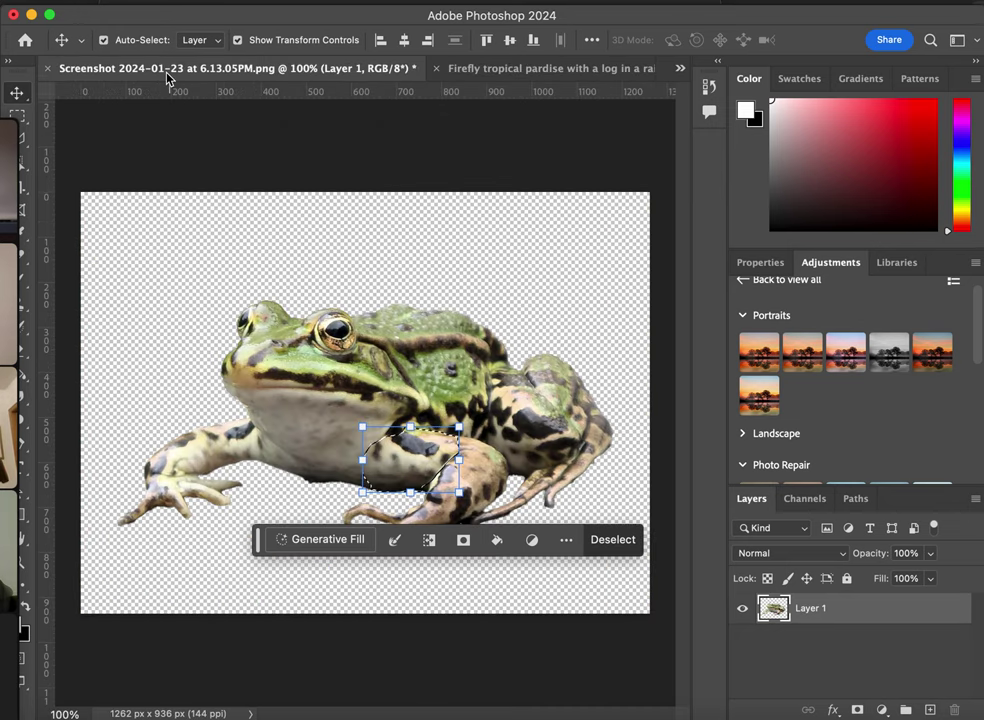
key(super+w)
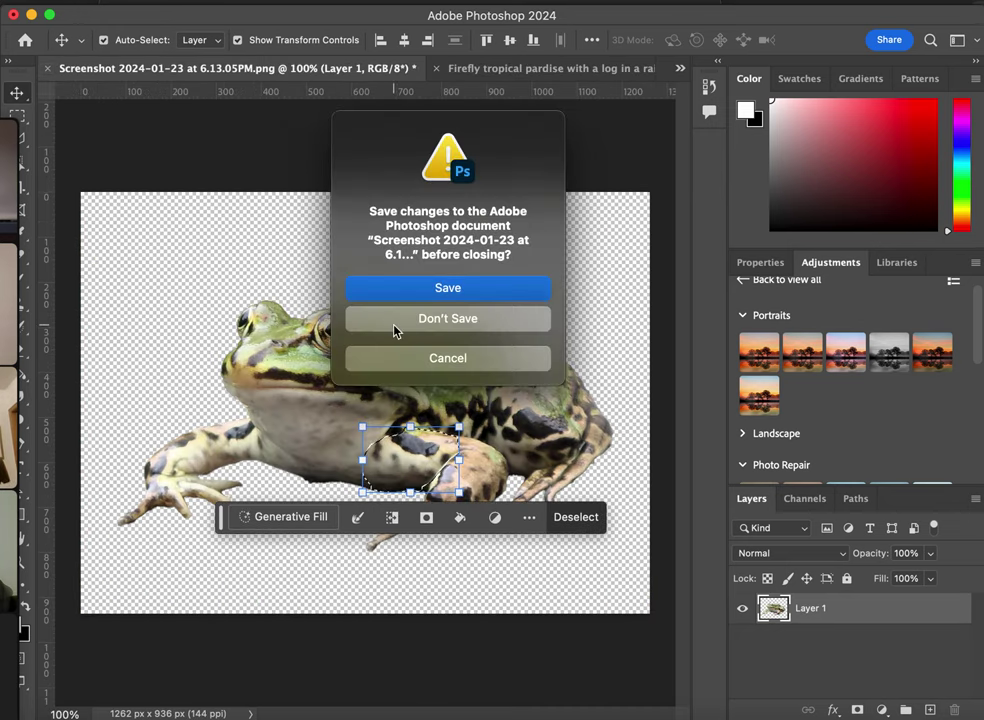
click(396, 320)
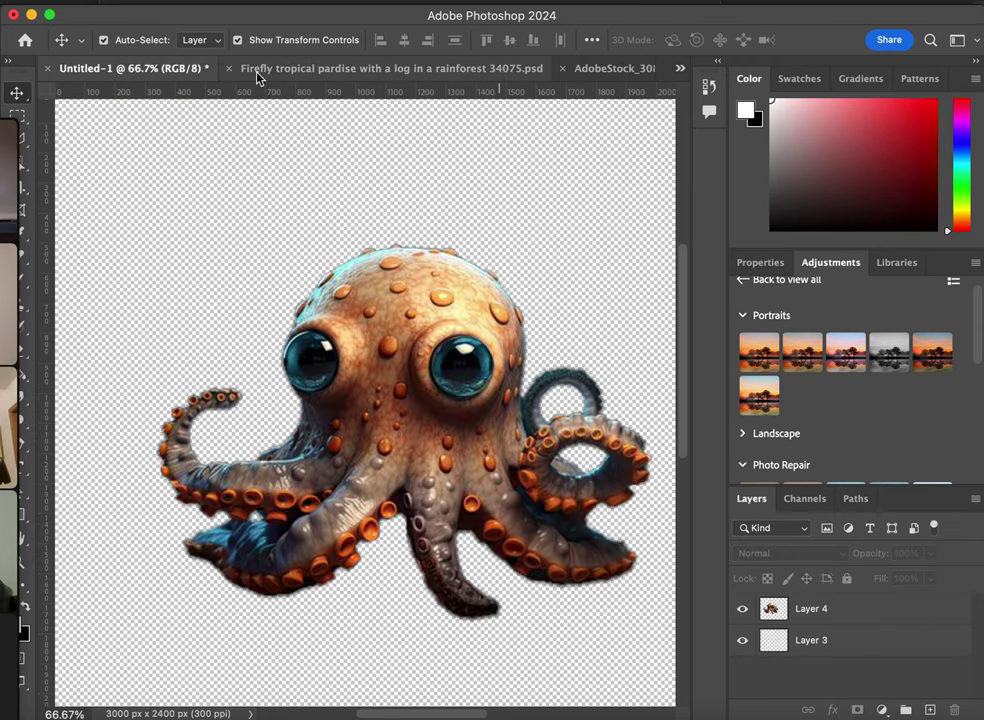
- Switch to the crab cutout document and move the layer slightly toward the left edge of its canvas
click(605, 78)
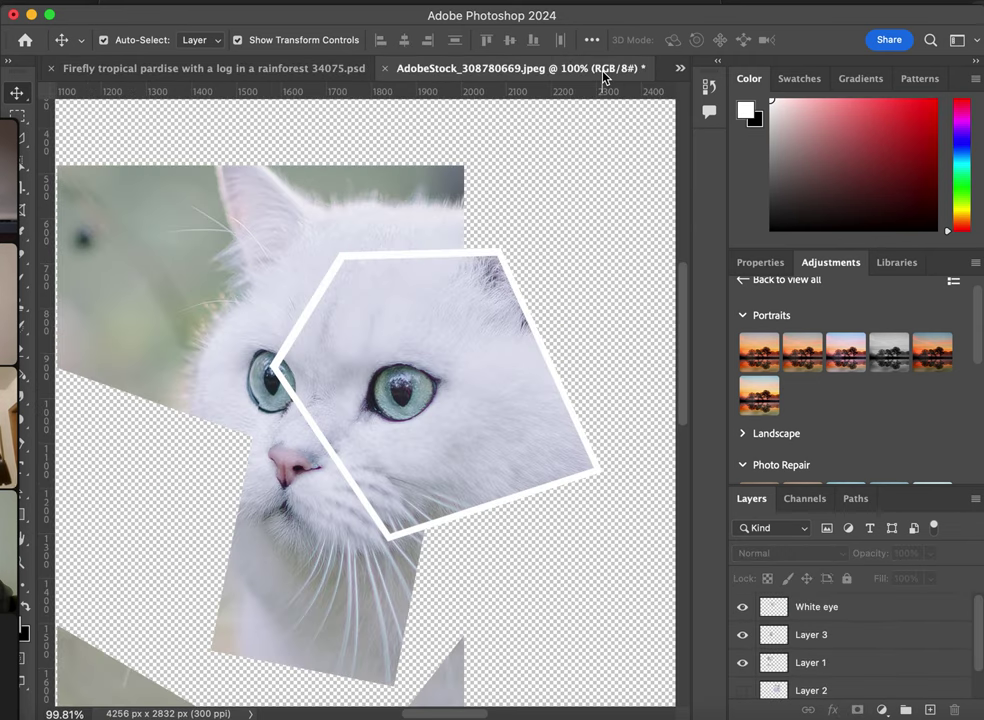
click(679, 68)
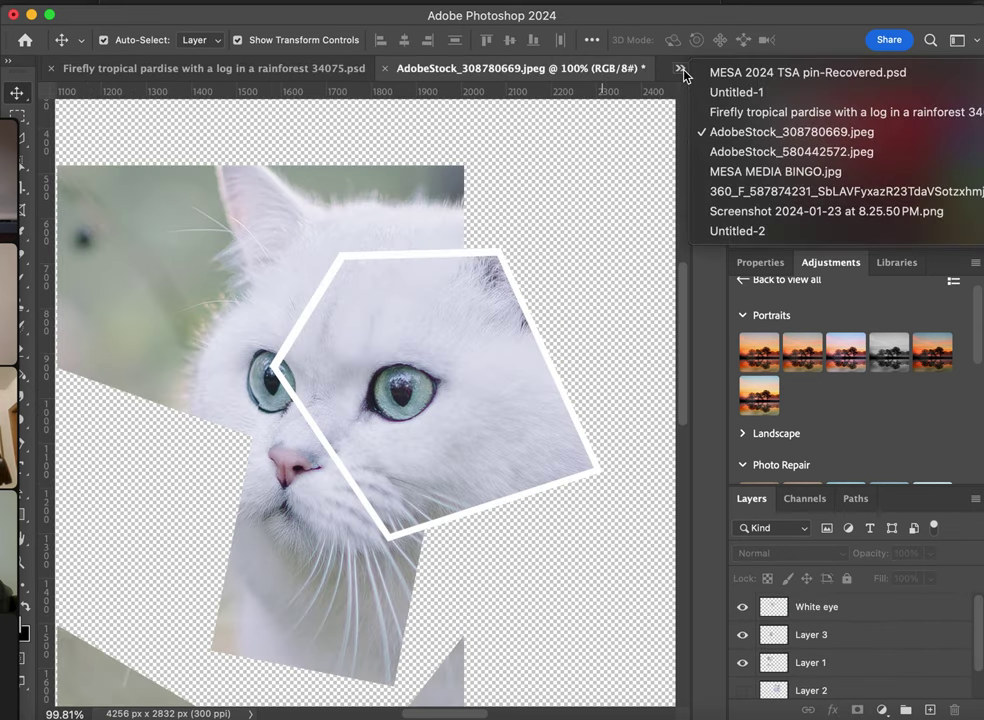
click(708, 211)
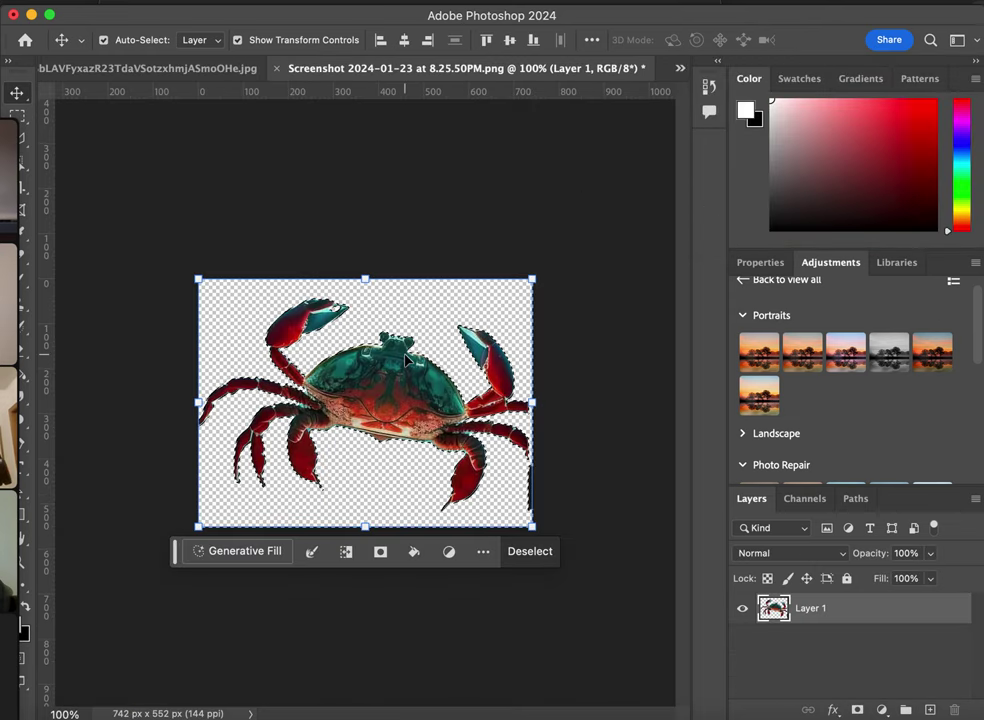
mouse_move(390, 379)
mouse_down()
mouse_move(303, 242)
mouse_move(330, 150)
mouse_move(307, 345)
mouse_move(382, 395)
mouse_up()
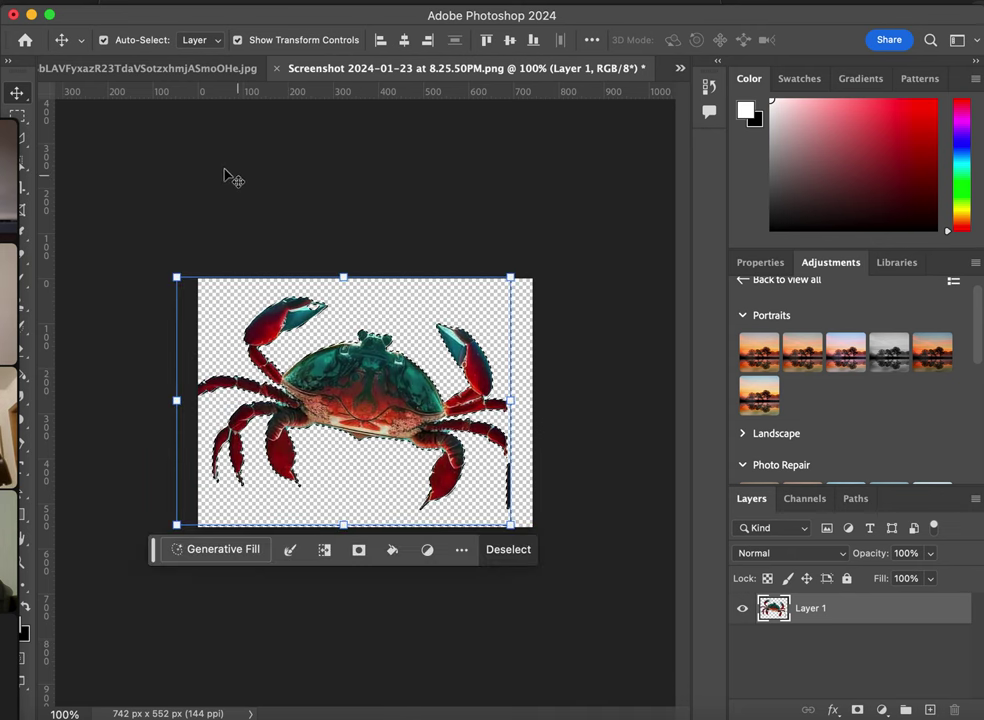
- Paste the copied selection into Untitled-1 as a new layer and scale it to about 176%
click(681, 68)
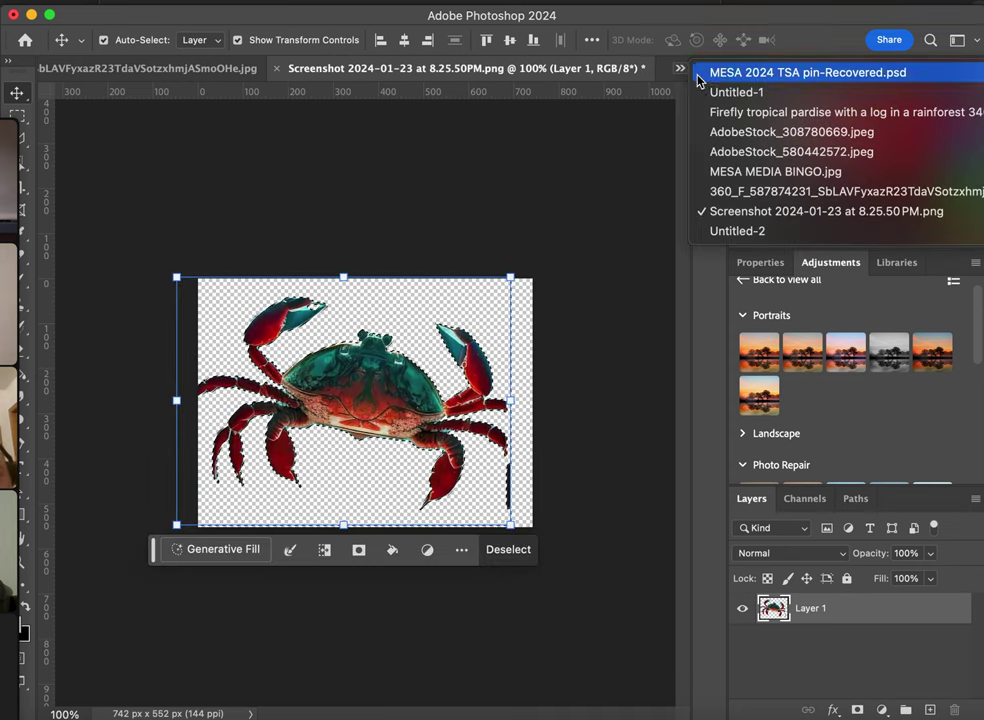
click(716, 92)
key(super+v)
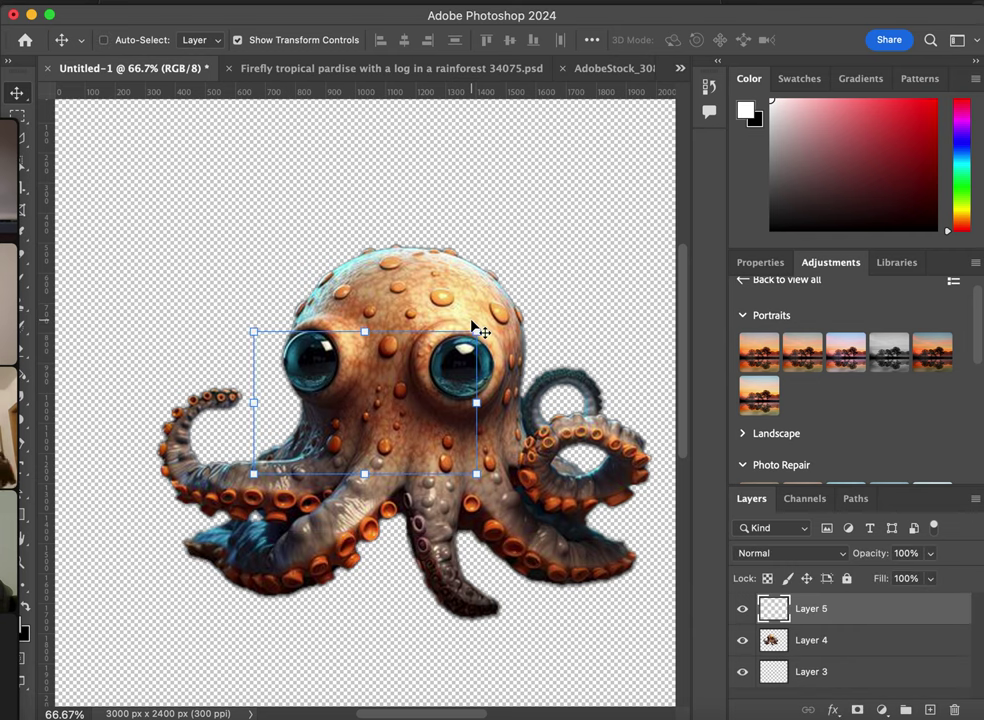
drag(476, 340, 602, 152)
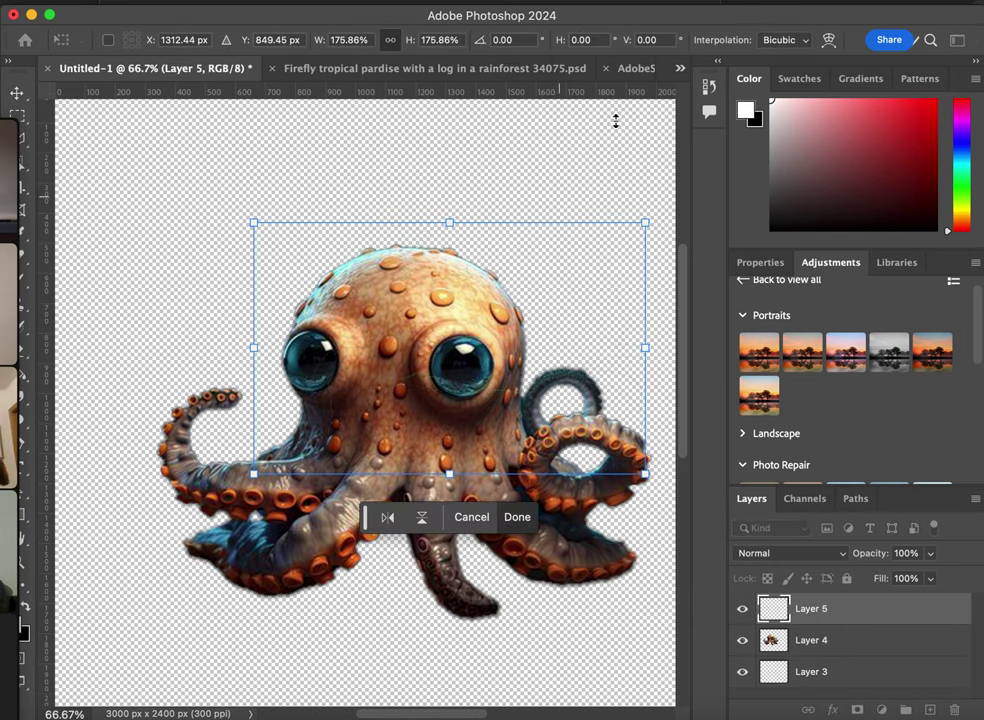
- Switch to the crab cutout document, copy the selected crab, and clear the selection
click(680, 68)
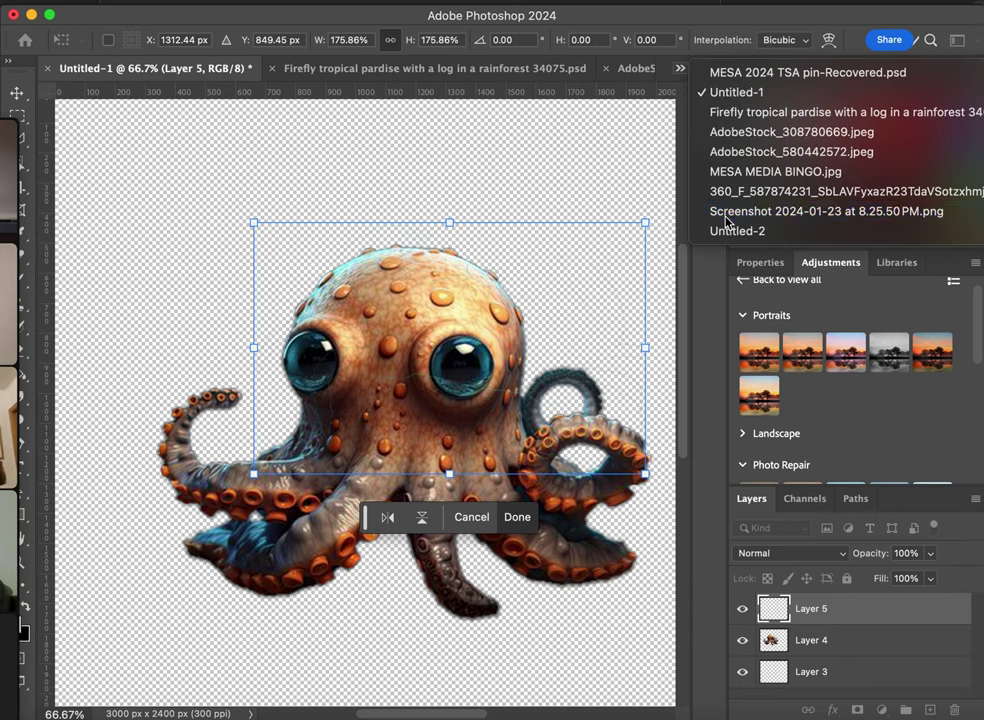
click(630, 255)
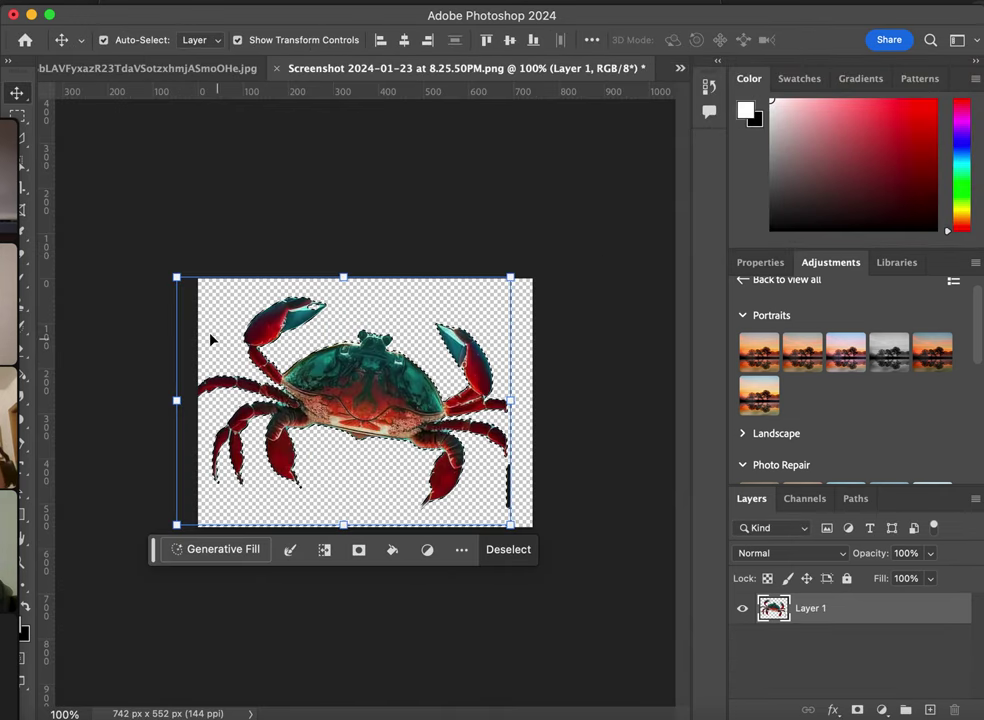
click(18, 115)
click(182, 263)
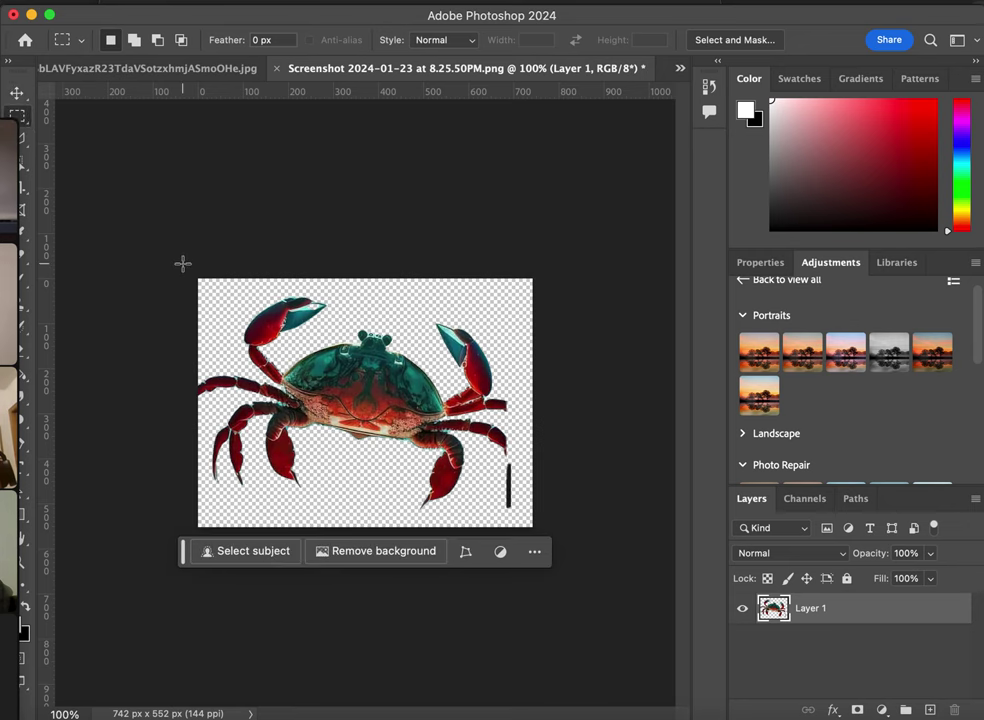
click(16, 92)
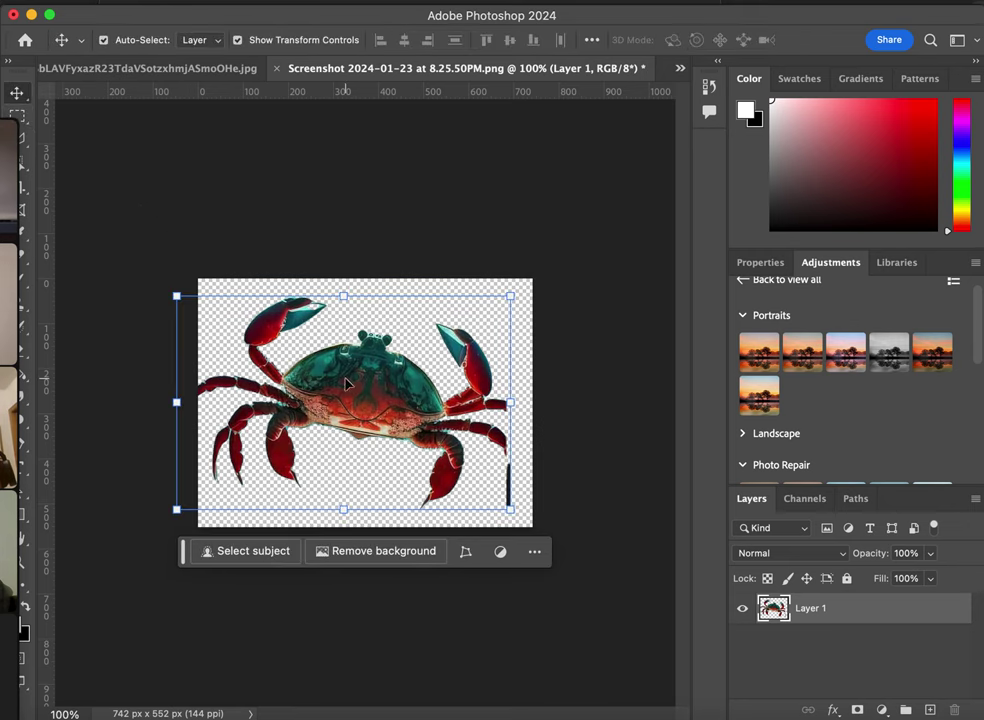
- Return to Untitled-1, paste the crab as a new layer, and place it beside the upper left of the octopus's head
click(679, 76)
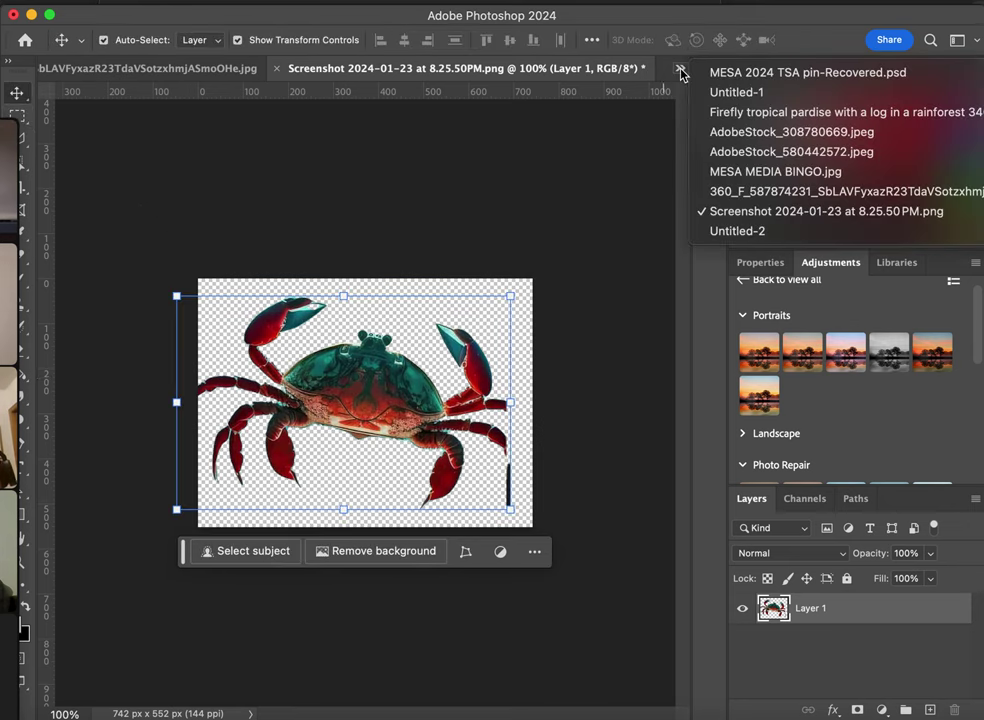
click(712, 92)
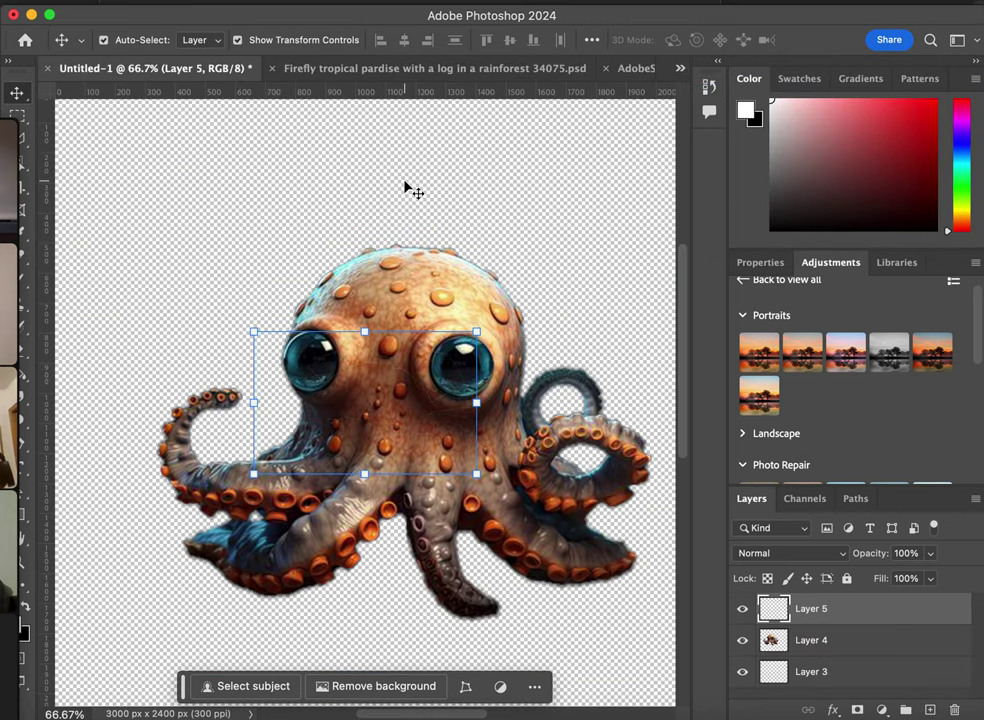
key(super+v)
drag(367, 390, 267, 246)
- Outline the crab's left claw and legs with the Polygonal Lasso, delete them, and deselect
click(22, 140)
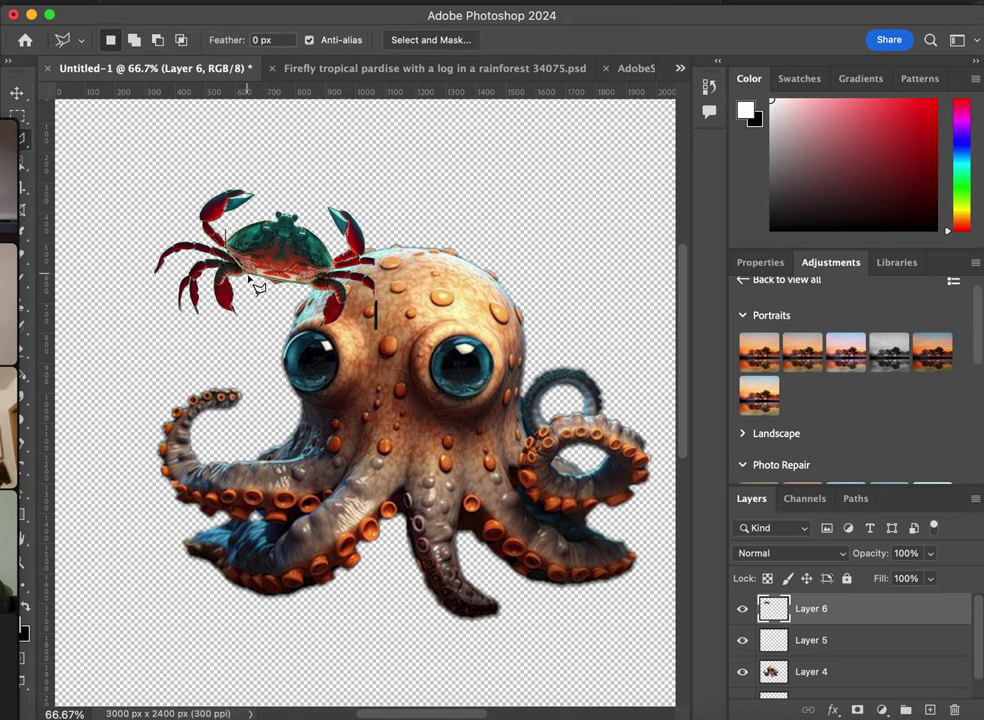
click(249, 326)
click(84, 306)
click(139, 163)
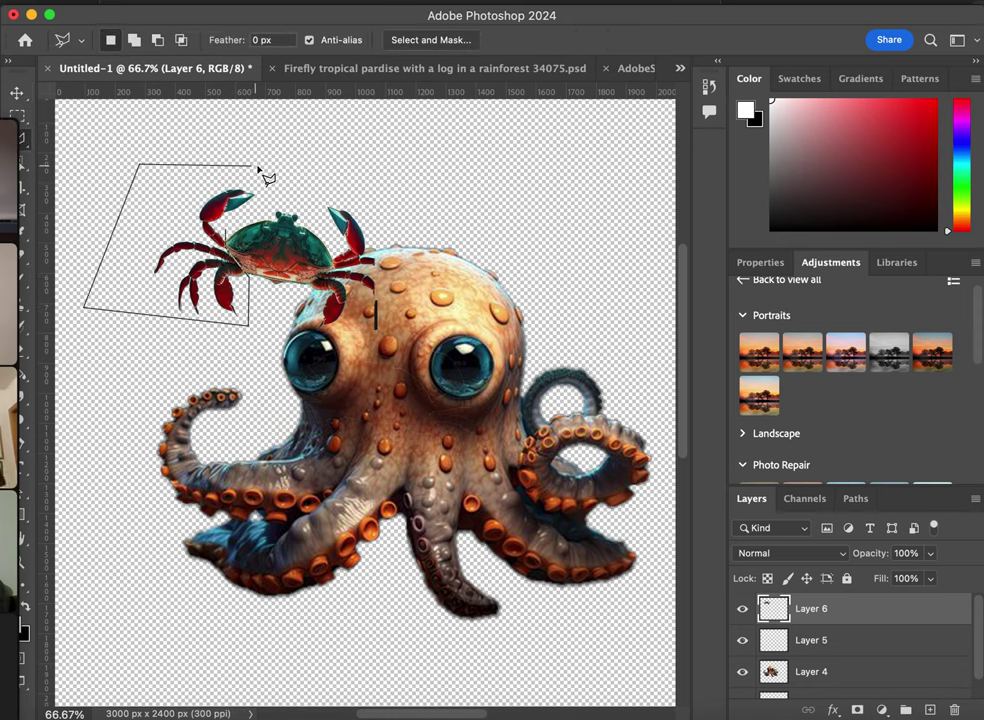
double_click(229, 237)
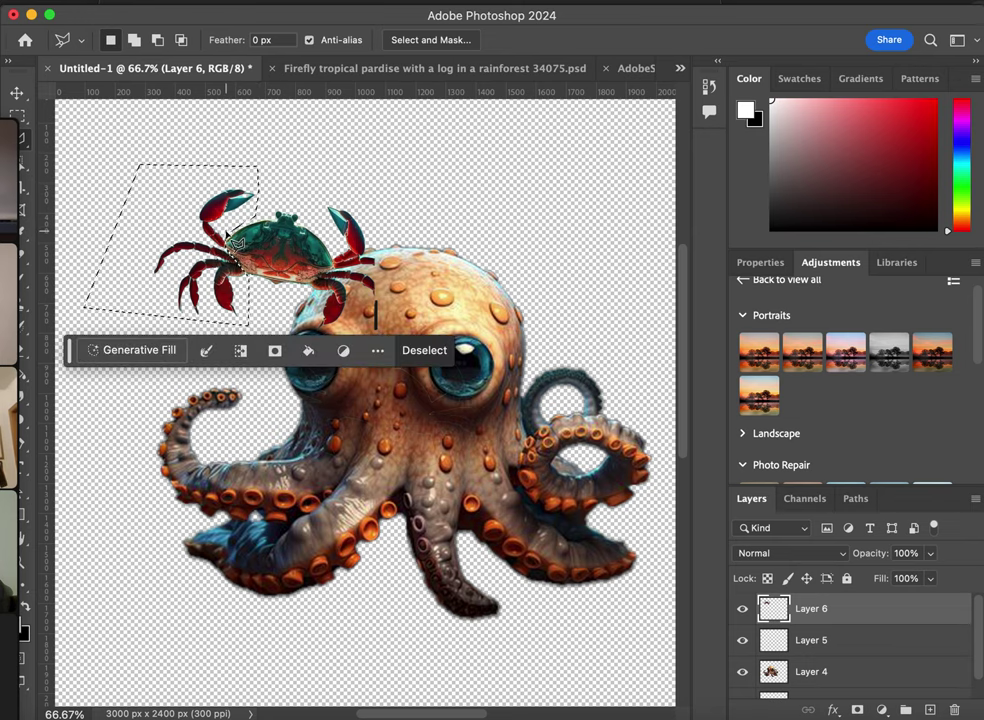
key(super+d)
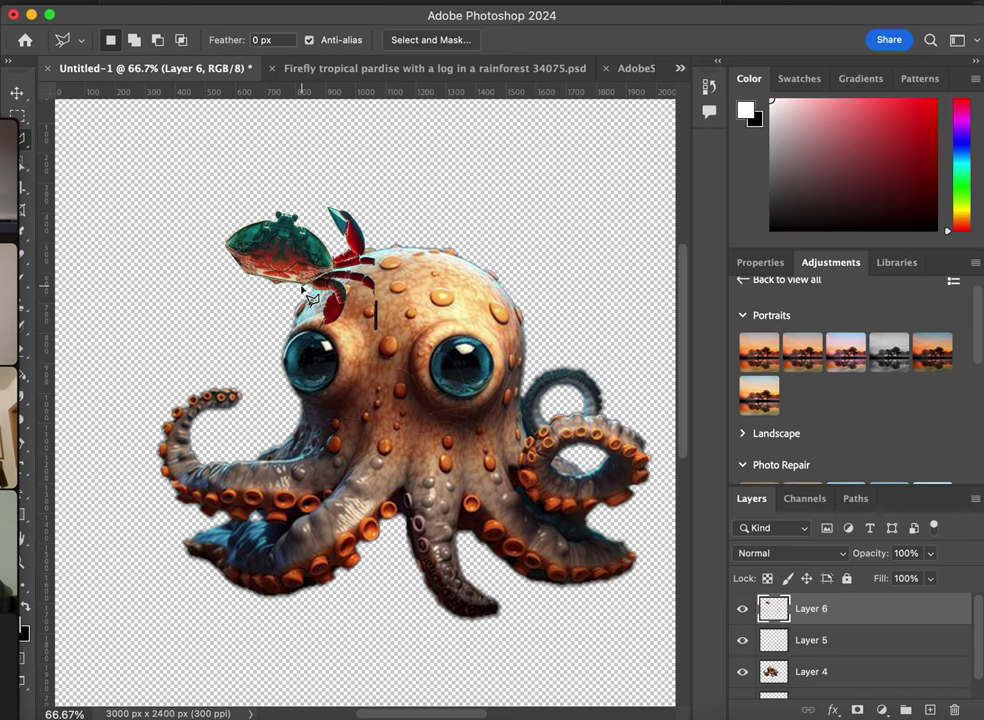
- Outline the crab's right claw and legs together with the stray black mark using the Polygonal Lasso, delete them, and clear the selection
click(409, 231)
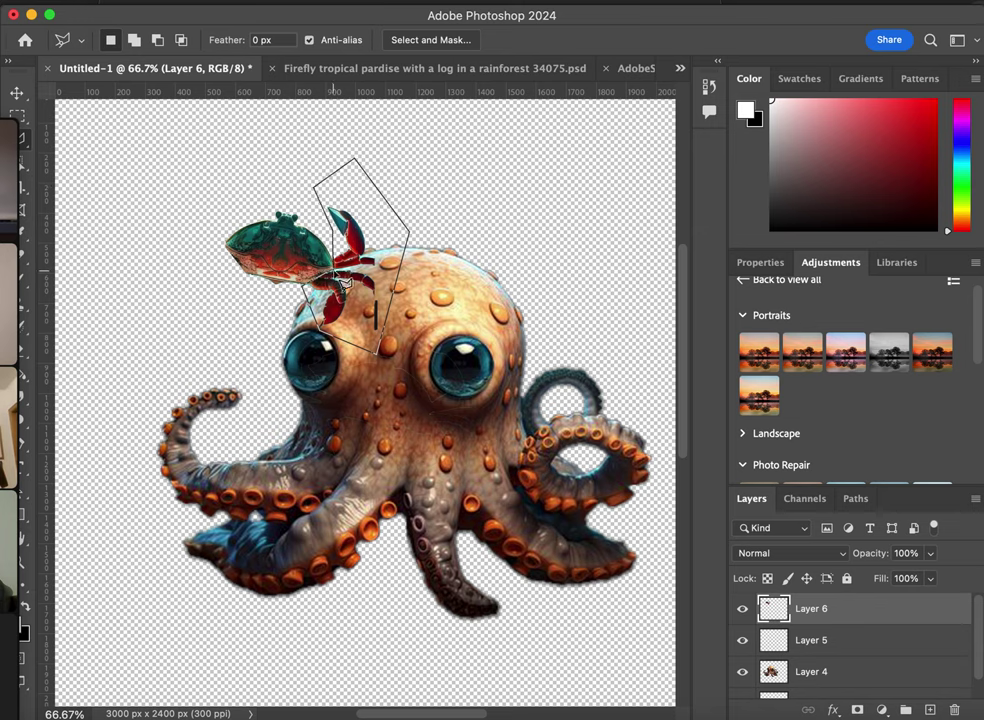
click(336, 260)
key(BackSpace)
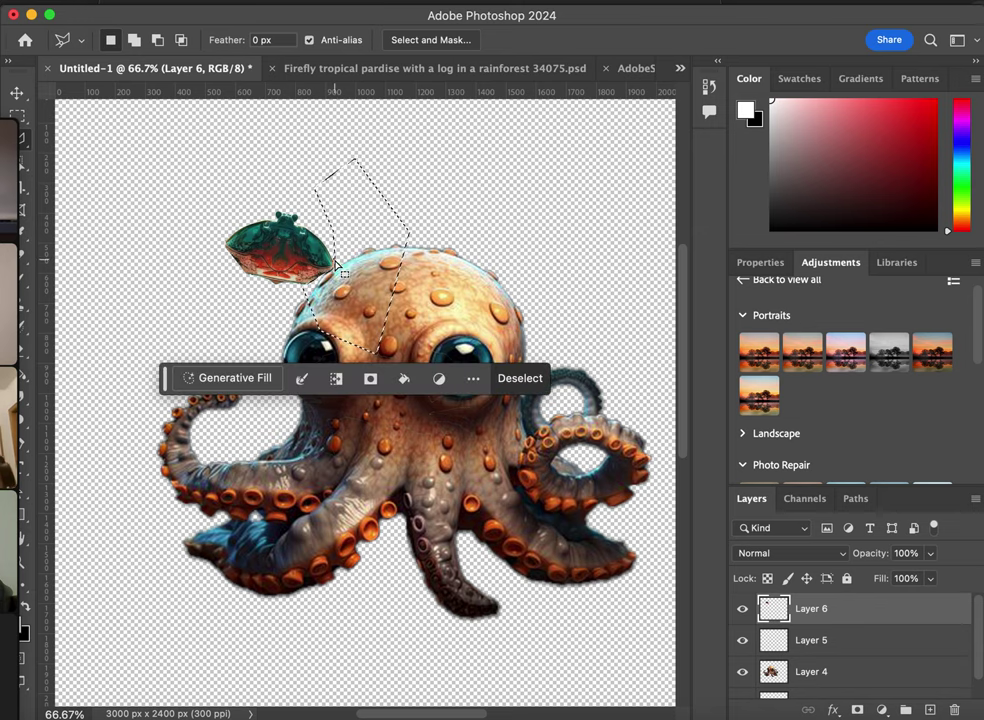
key(ctrl+d)
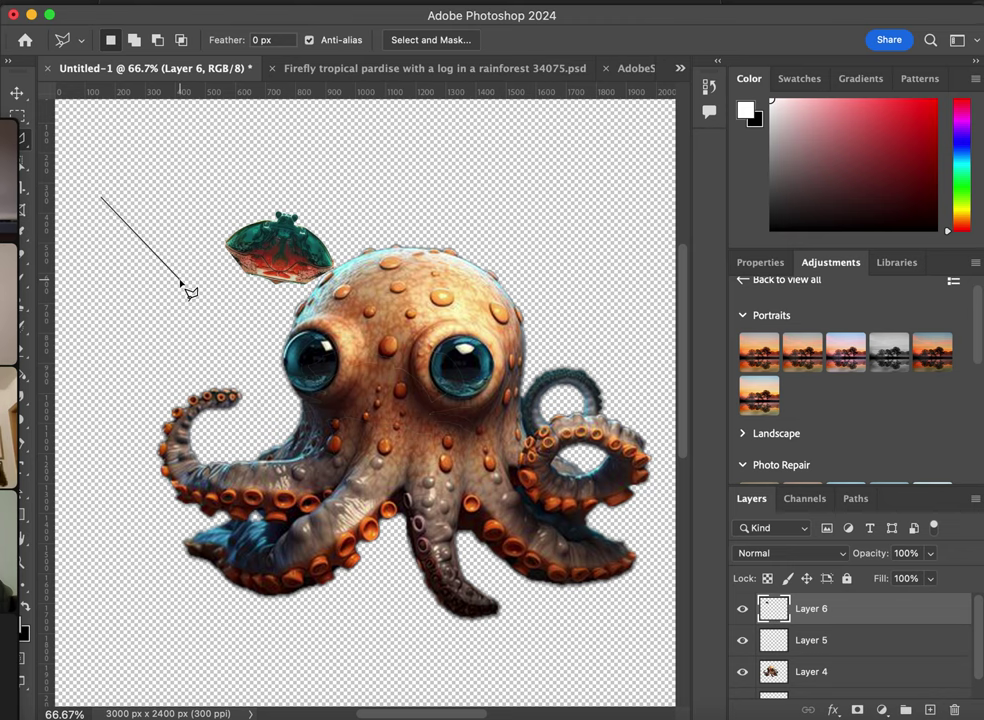
double_click(180, 281)
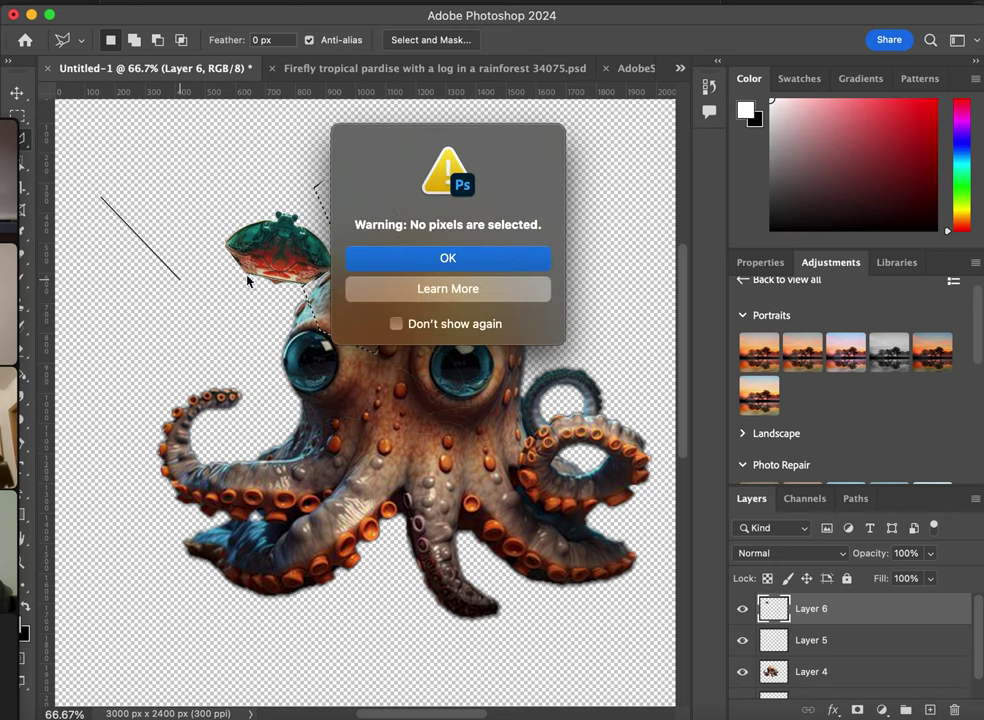
click(389, 257)
- Outline the octopus's head down to below the eyes on Layer 4 with the Magnetic Lasso and delete it
click(828, 673)
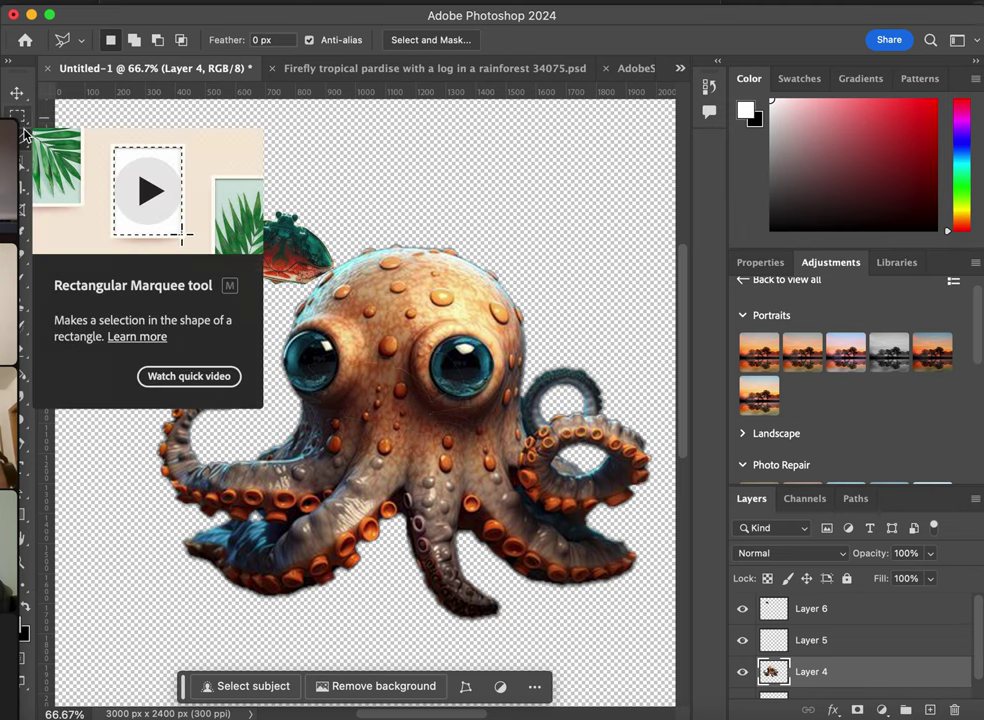
drag(17, 138, 60, 170)
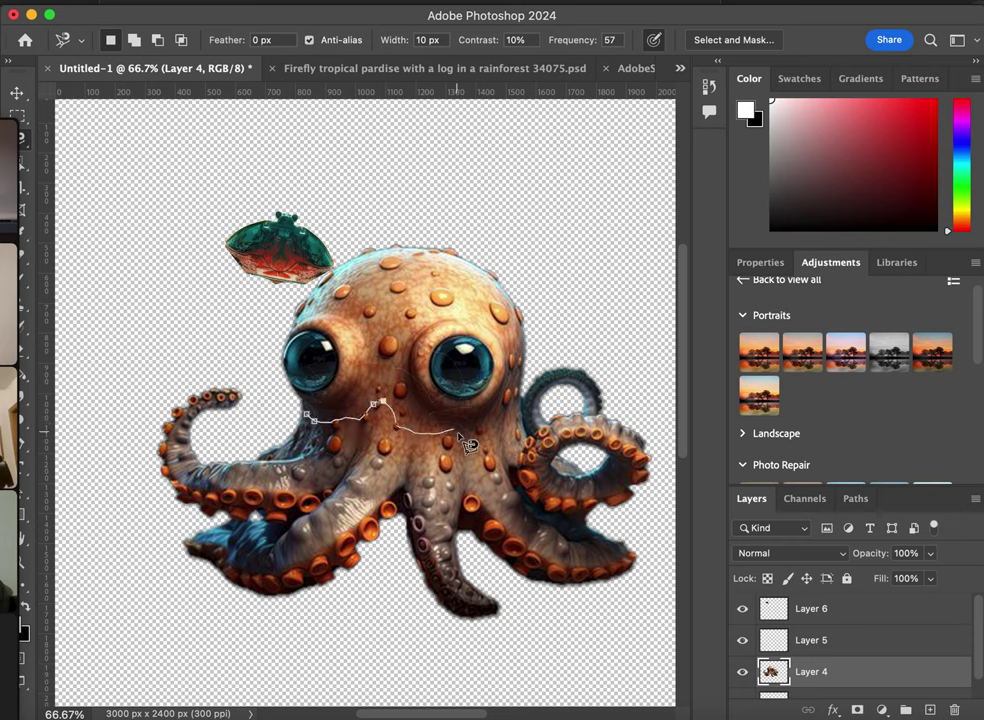
mouse_move(479, 428)
mouse_down()
mouse_move(510, 436)
mouse_move(540, 317)
mouse_move(494, 239)
mouse_move(380, 230)
mouse_move(314, 268)
mouse_up()
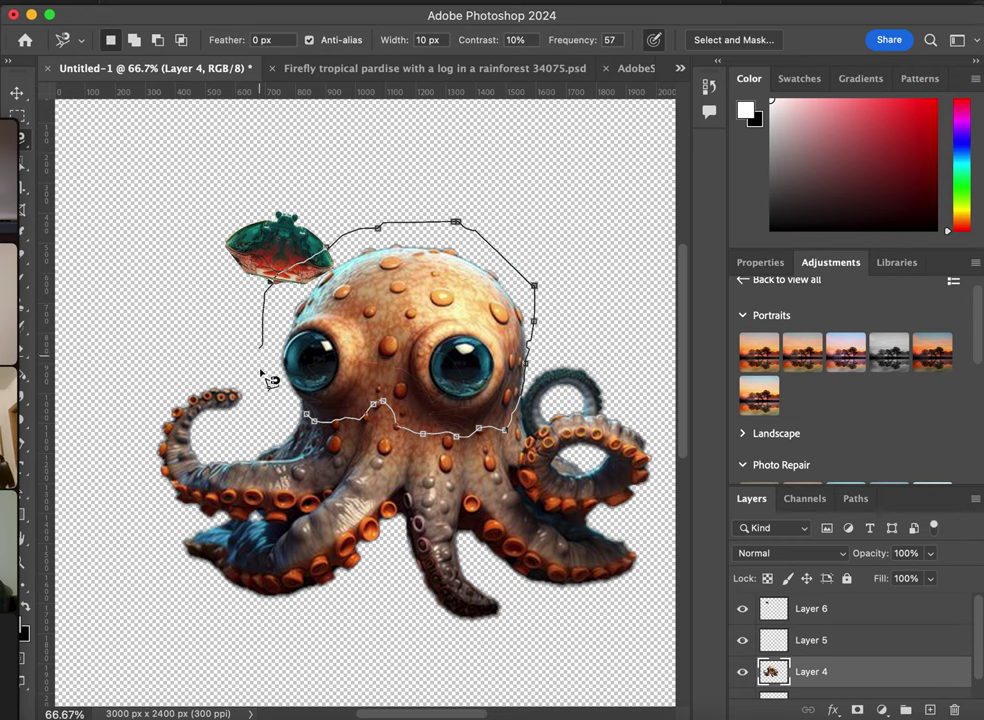
click(314, 419)
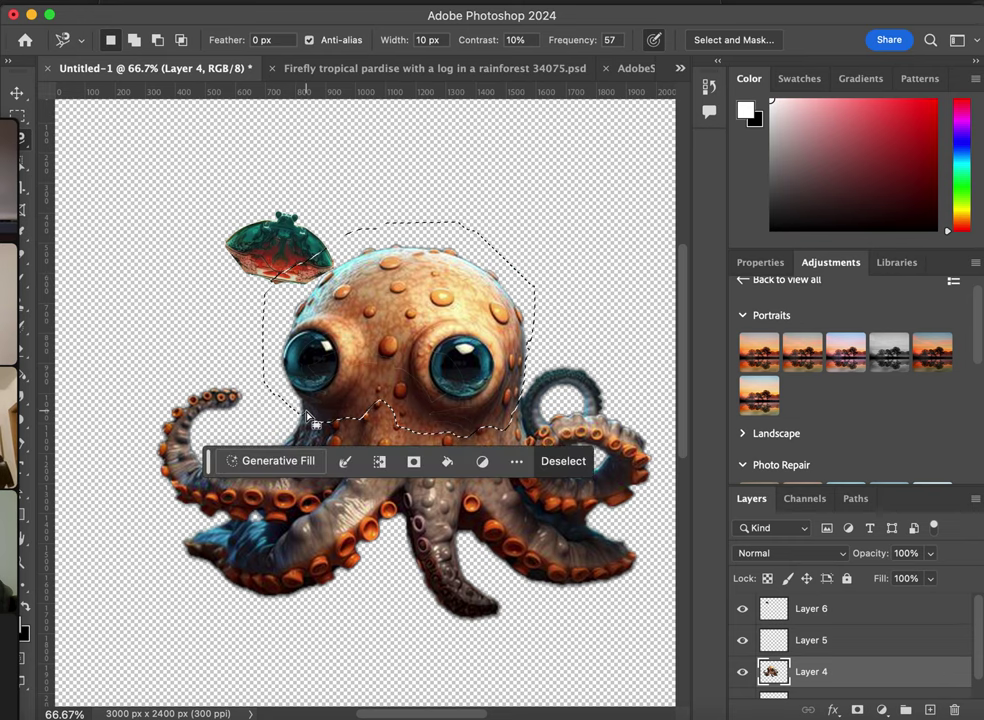
key(Delete)
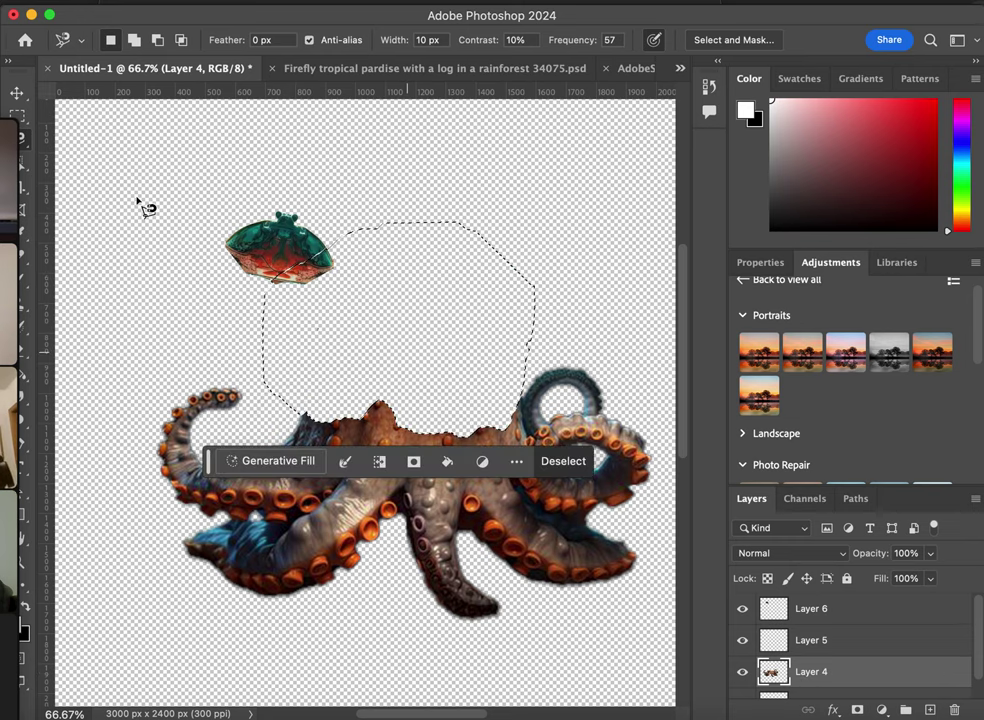
- Clear the head selection and move the crab shell down over the gap above the octopus's tentacles
click(16, 92)
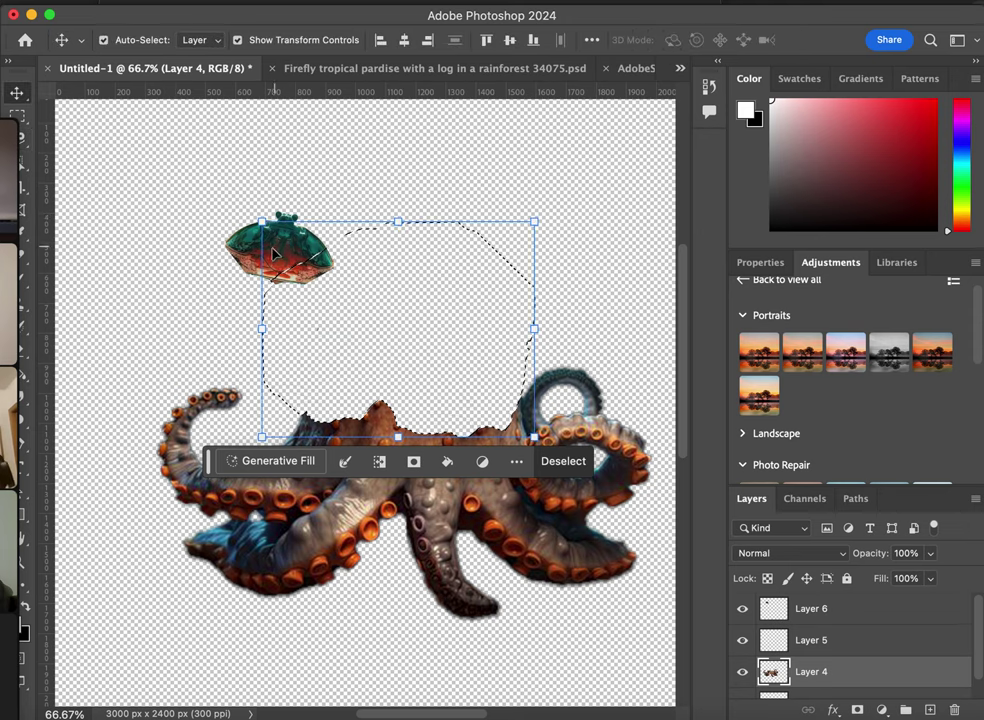
click(182, 240)
click(22, 115)
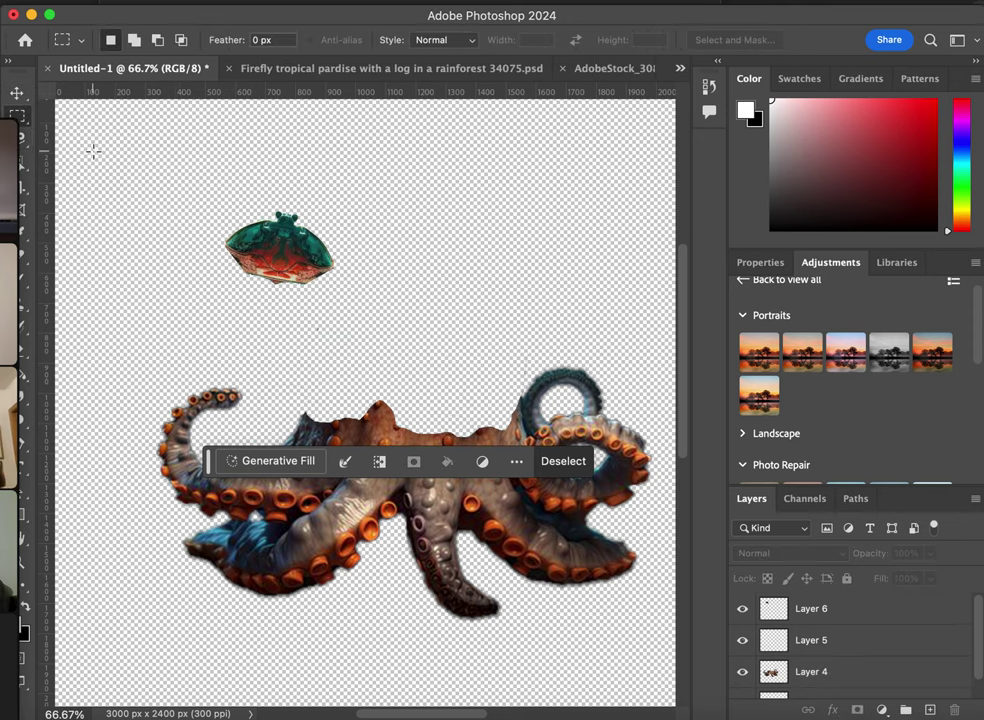
click(92, 149)
click(17, 93)
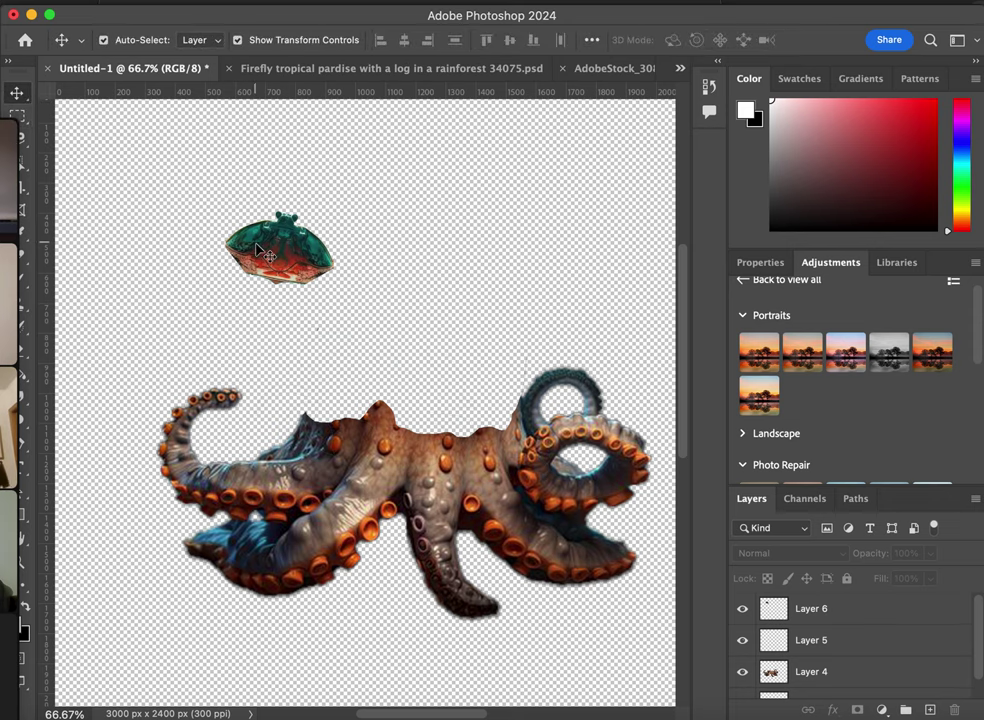
drag(258, 250, 440, 368)
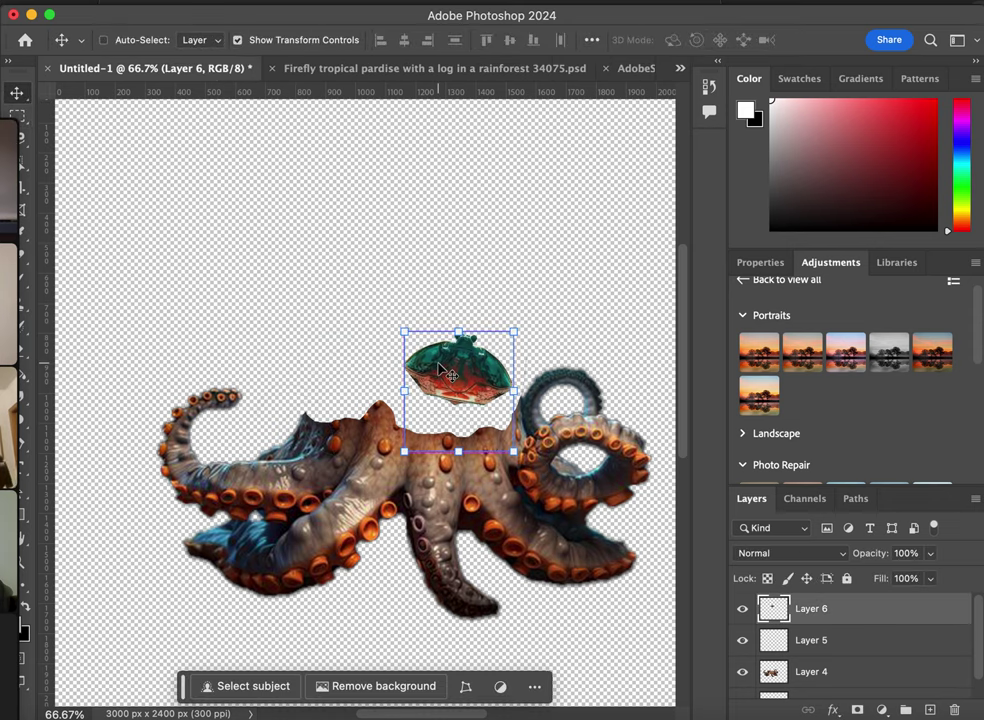
- Scale the crab shell proportionally to about 261% and position it over the top of the octopus's tentacles
key(super+t)
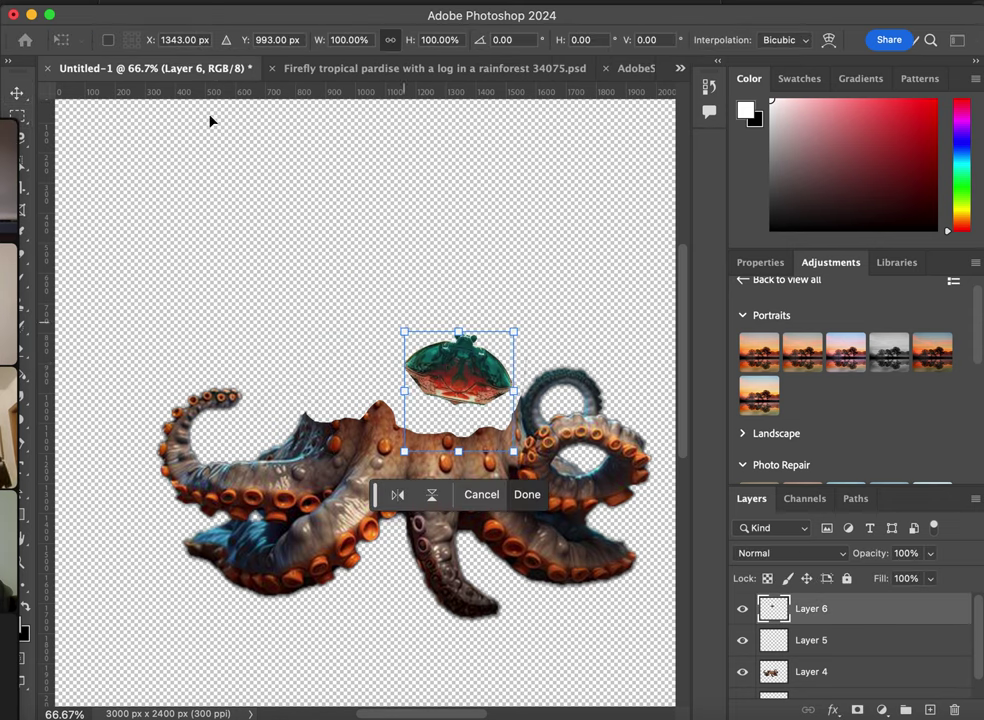
click(10, 2)
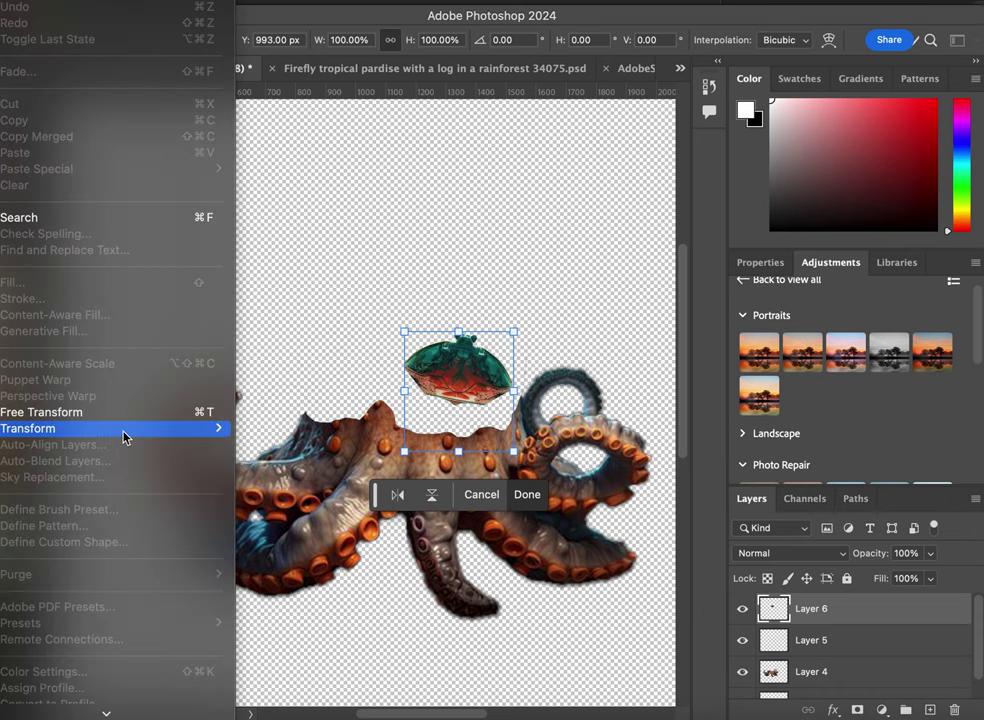
mouse_move(140, 432)
click(262, 371)
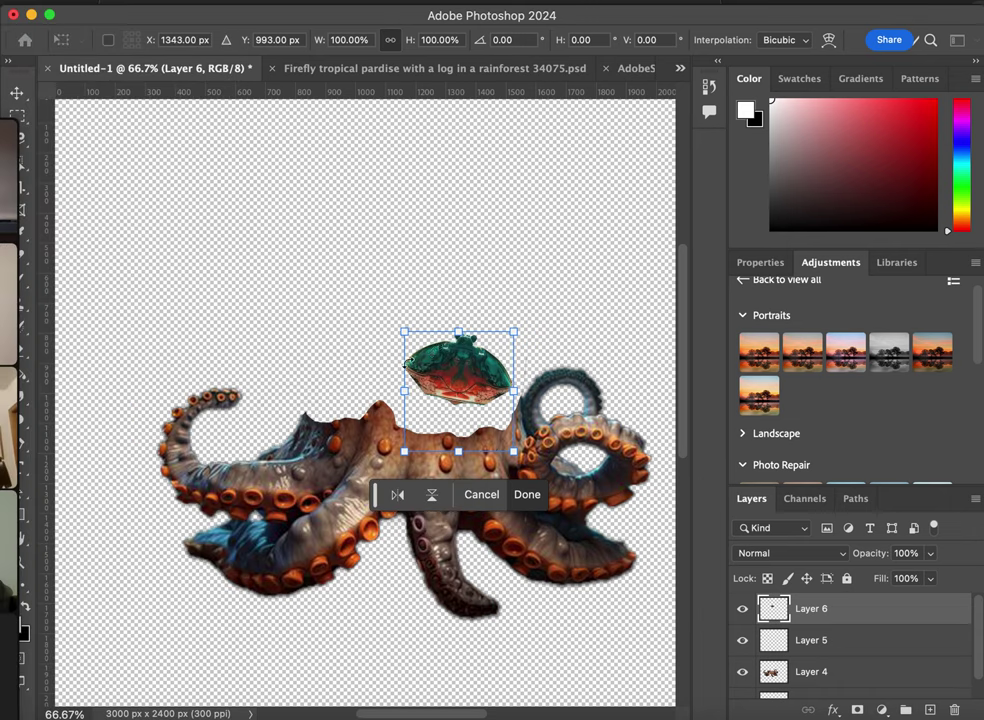
drag(405, 325, 176, 201)
drag(329, 244, 374, 361)
drag(558, 270, 580, 252)
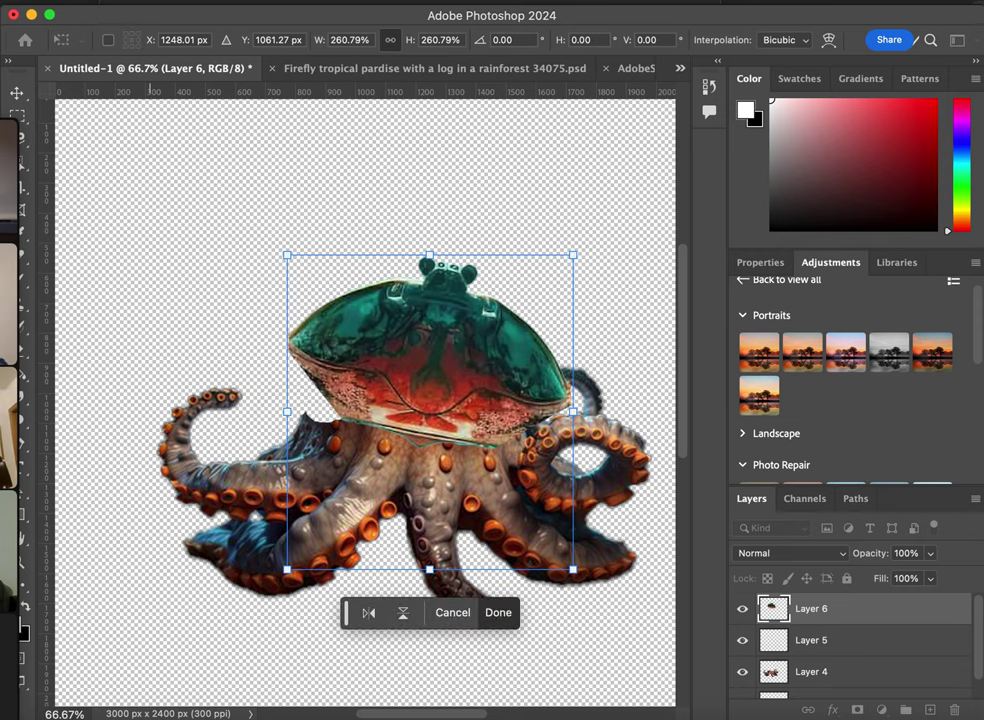
- Rotate the crab shell about 14° counterclockwise to level it, and nudge it slightly upward
click(22, 2)
mouse_move(66, 428)
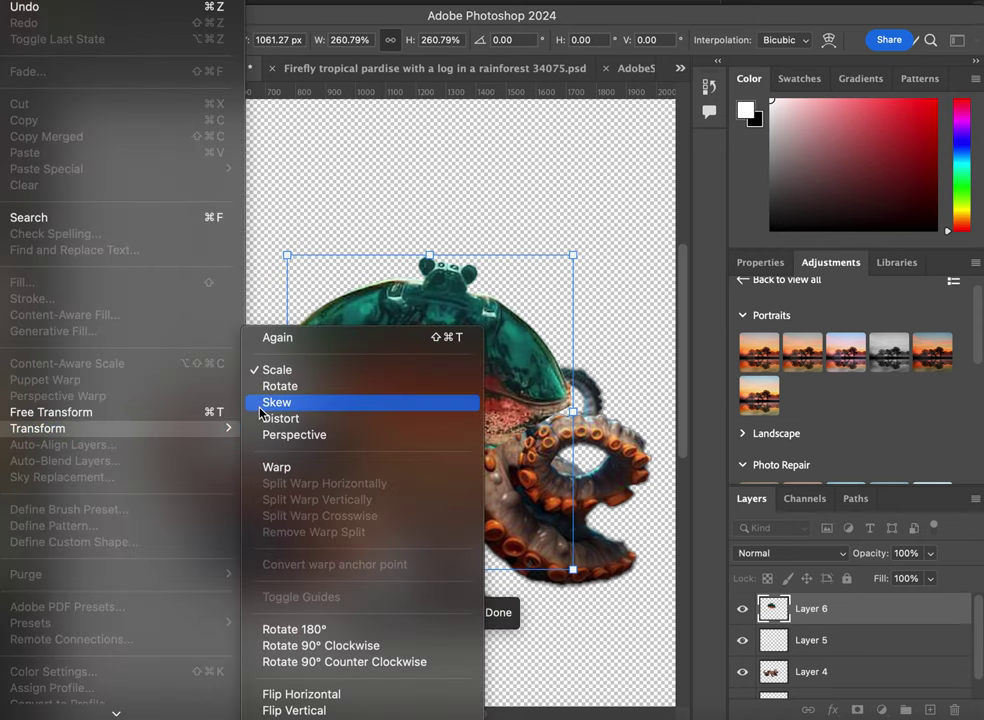
click(433, 390)
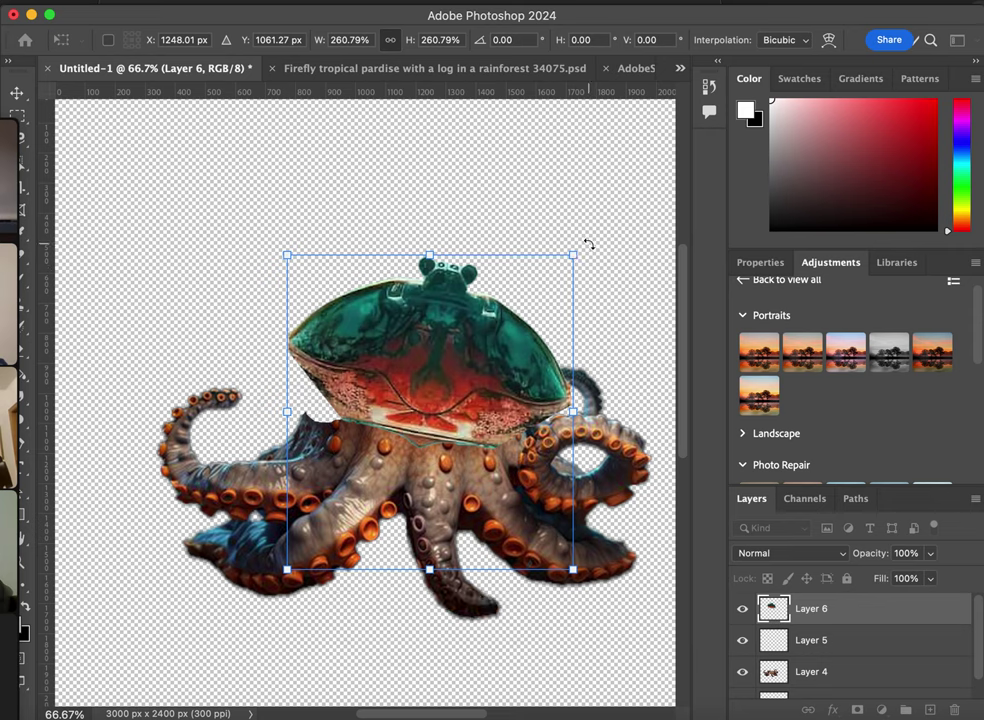
drag(588, 245, 537, 200)
drag(392, 318, 392, 307)
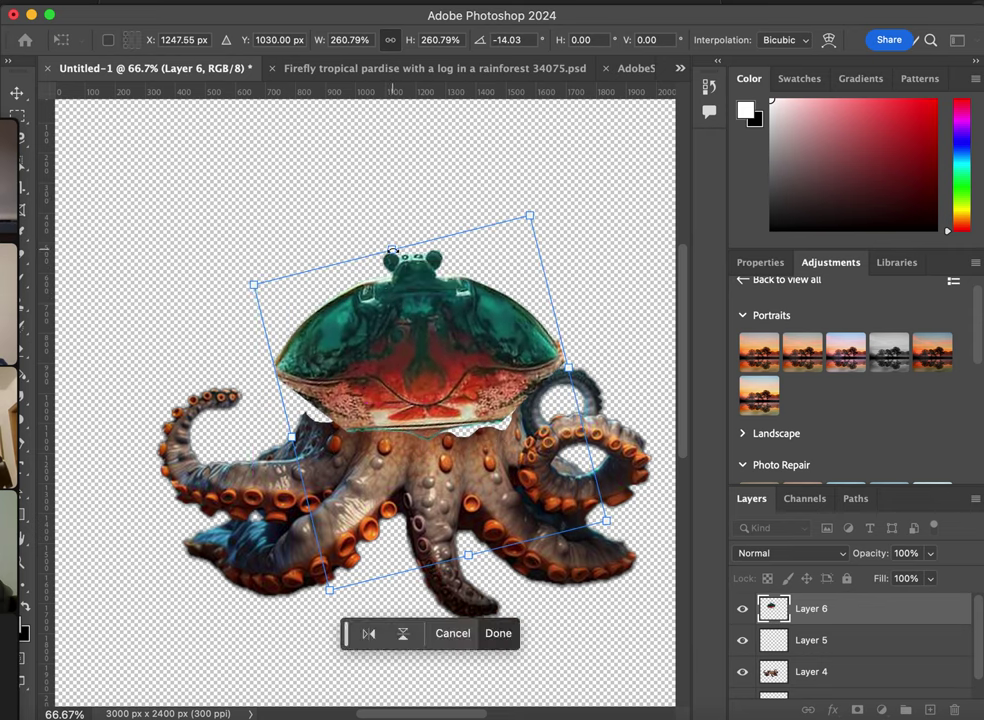
- Enlarge the crab shell further, center it over the octopus's tentacles, and apply the transform
click(25, 0)
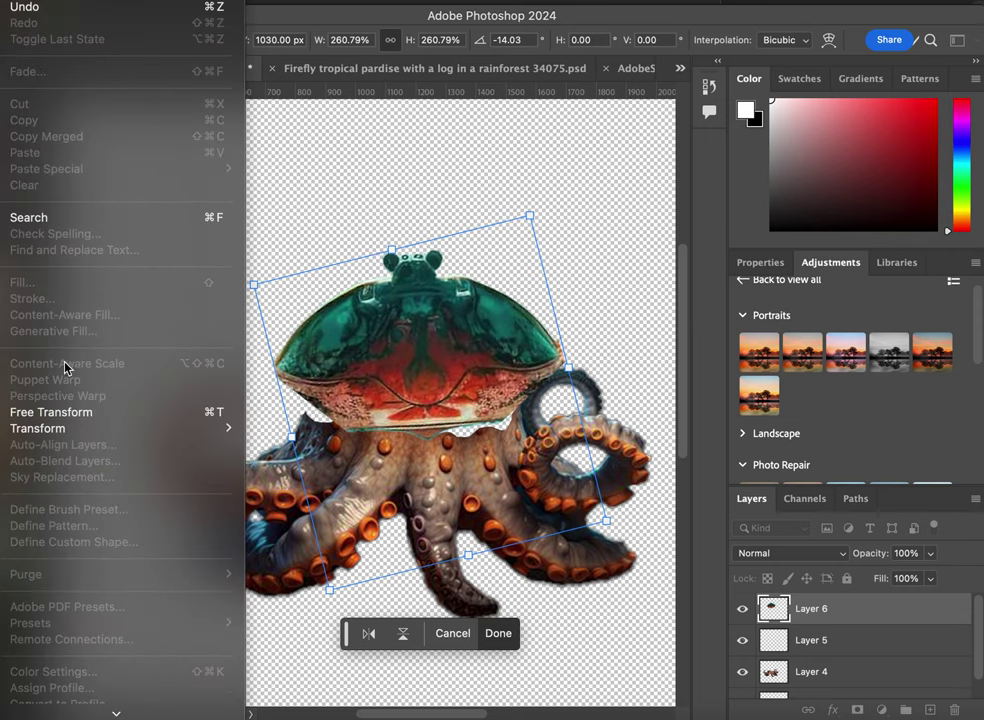
mouse_move(78, 430)
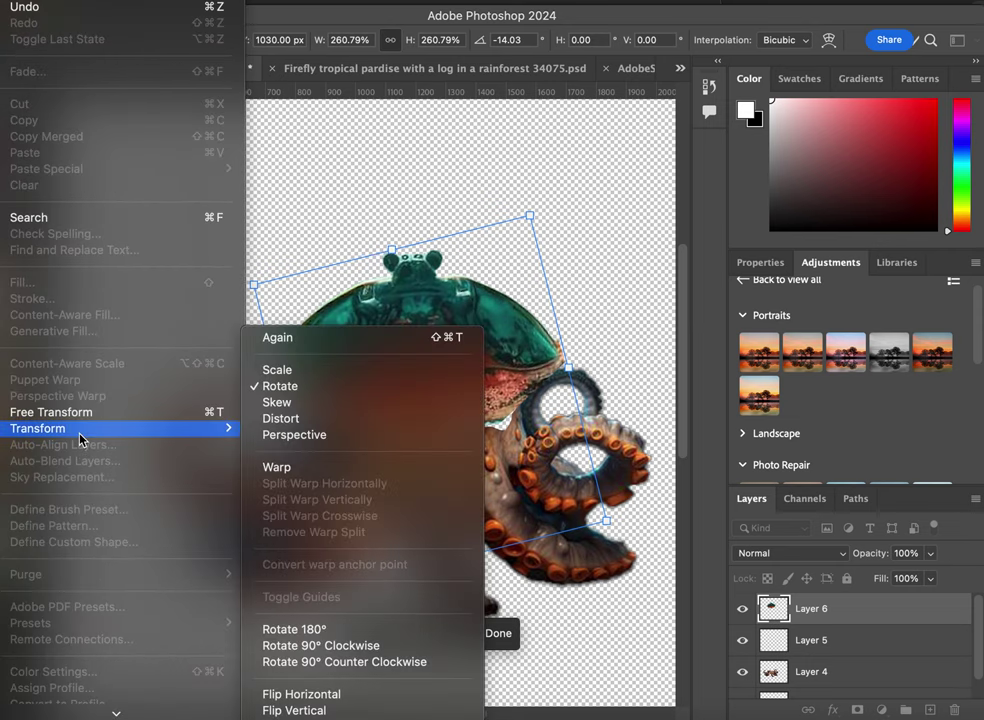
click(280, 371)
drag(250, 283, 194, 202)
drag(362, 310, 409, 349)
key(Return)
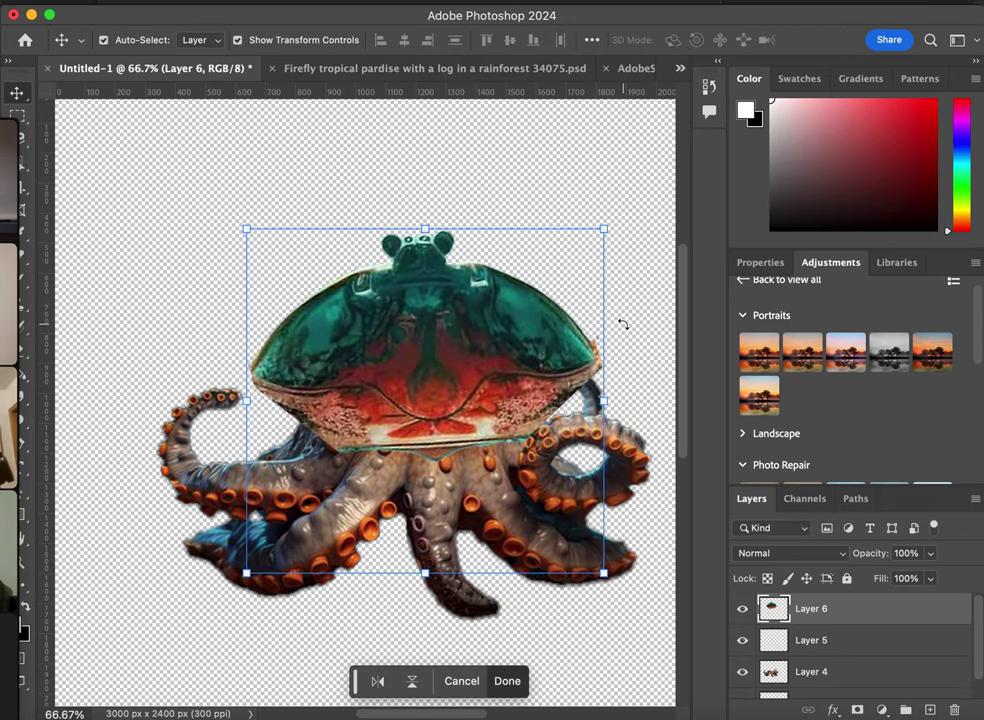
- Move the crab shell's Layer 6 below the octopus's Layer 4 in the layer order
drag(623, 325, 623, 325)
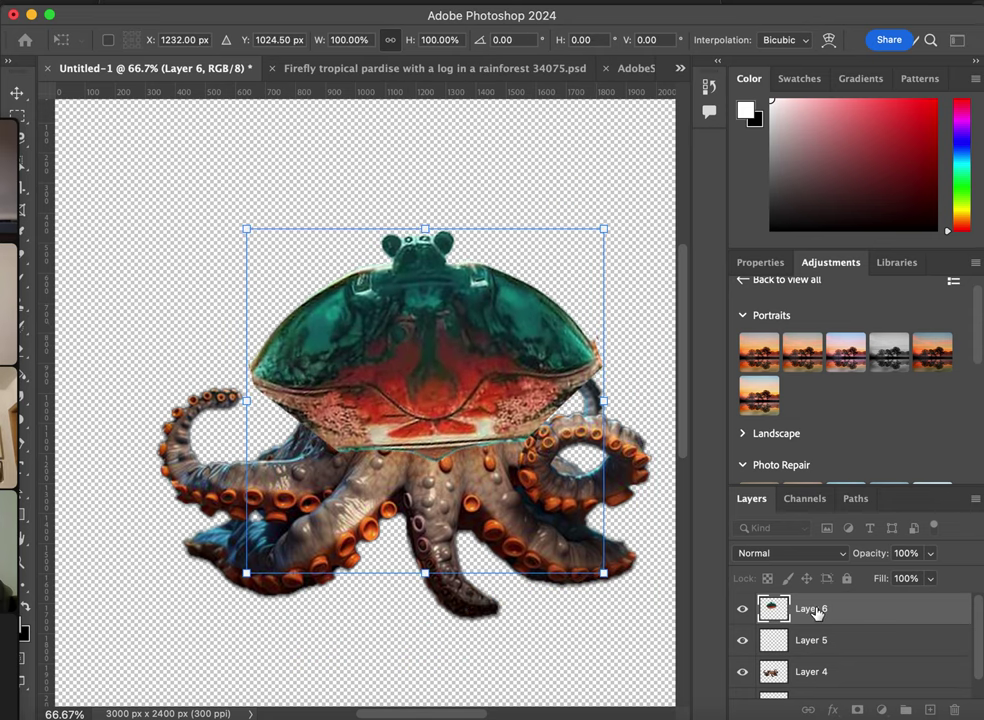
scroll(815, 620, down, 2)
drag(815, 622, 808, 672)
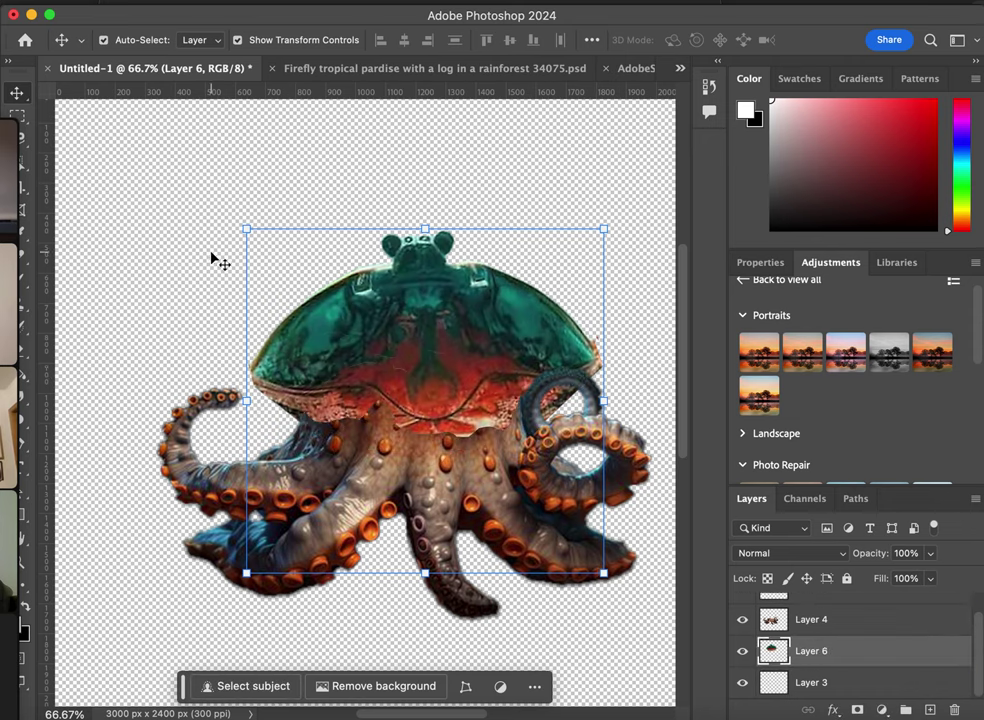
- Merge all visible layers so the crab shell and octopus form the single Layer 6
right_click(812, 655)
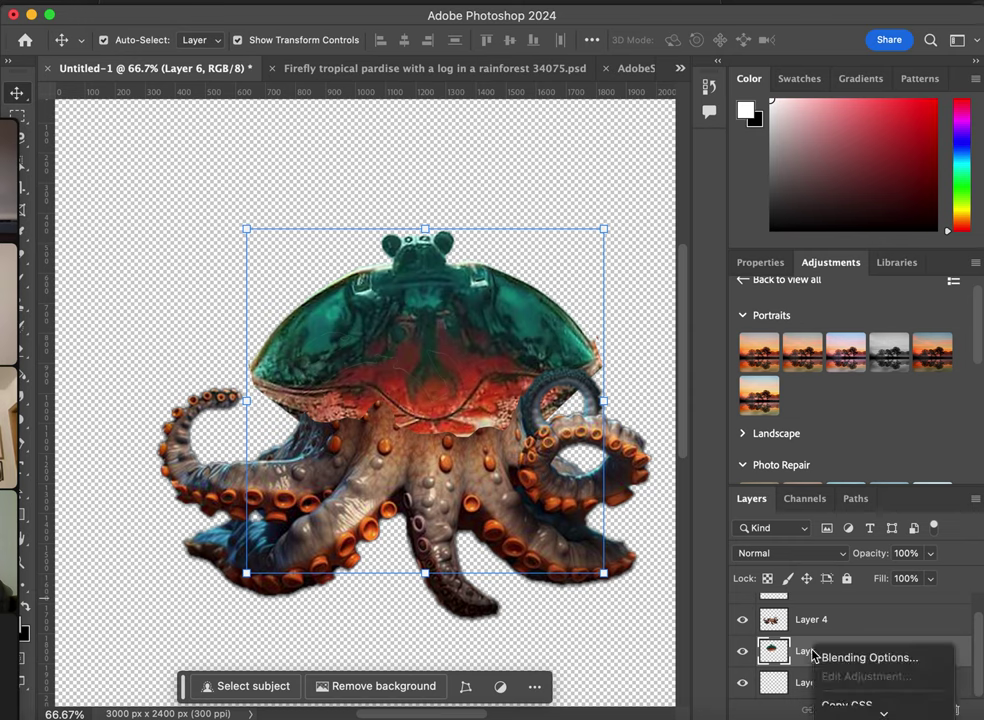
scroll(830, 656, down, 5)
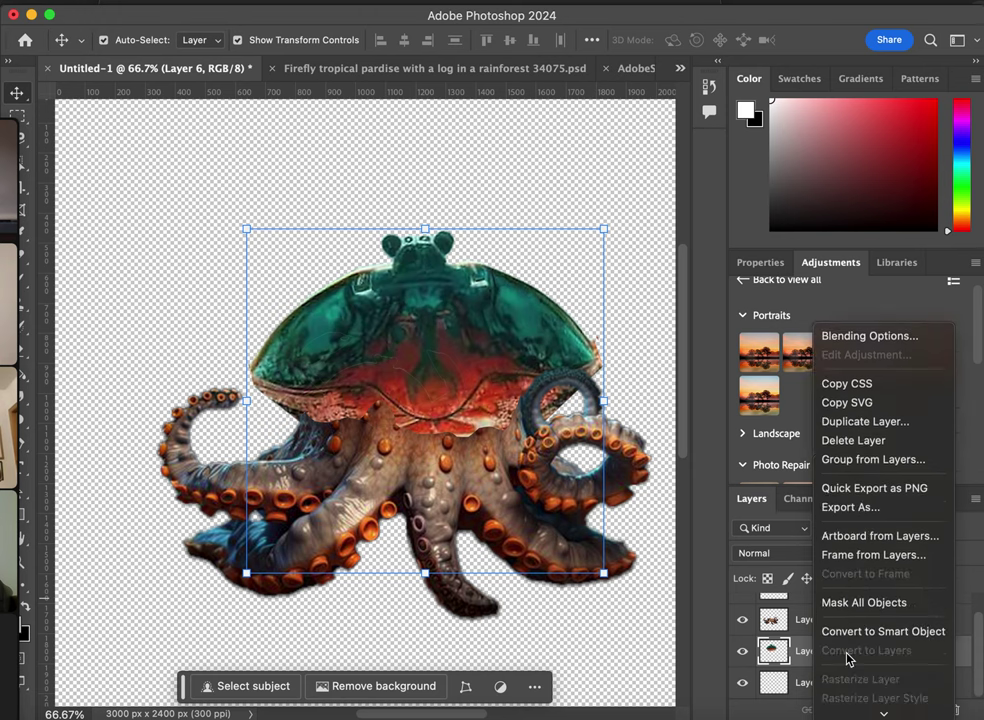
scroll(846, 660, down, 10)
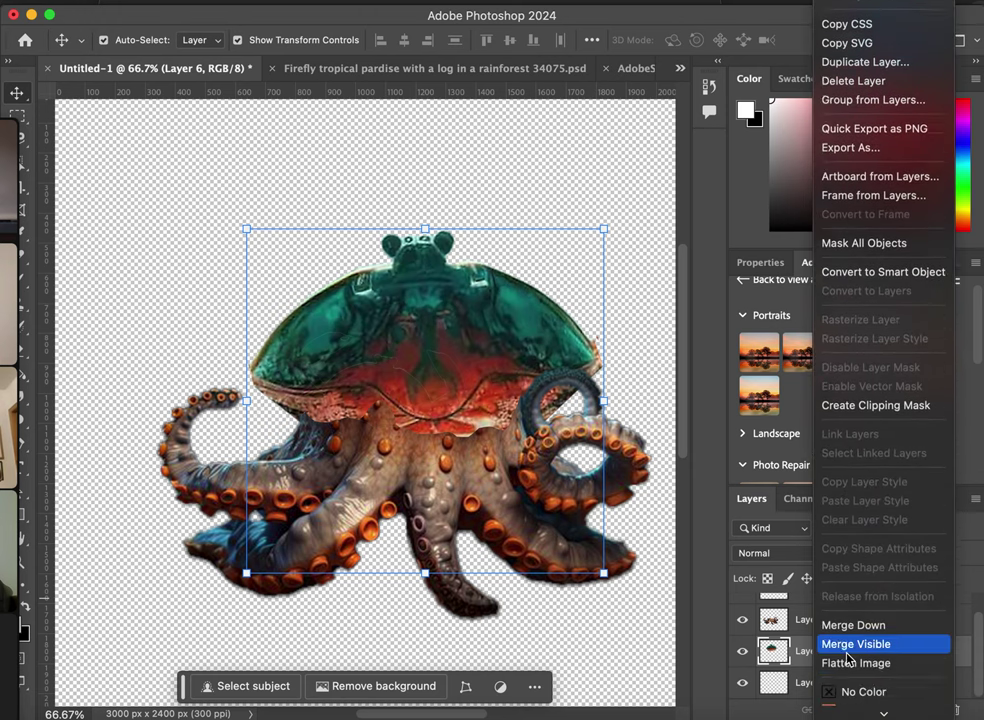
click(852, 626)
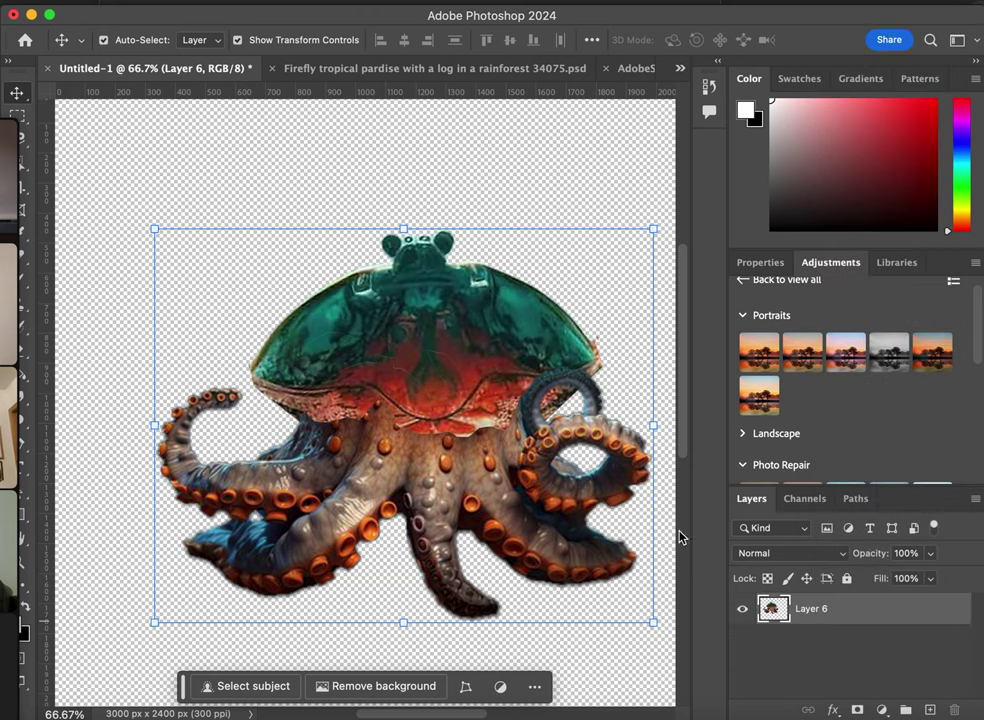
- Try to blend the seam between the crab shell and the tentacles with a 198 px Spot Healing Brush, and undo the strokes
scroll(381, 355, up, 2)
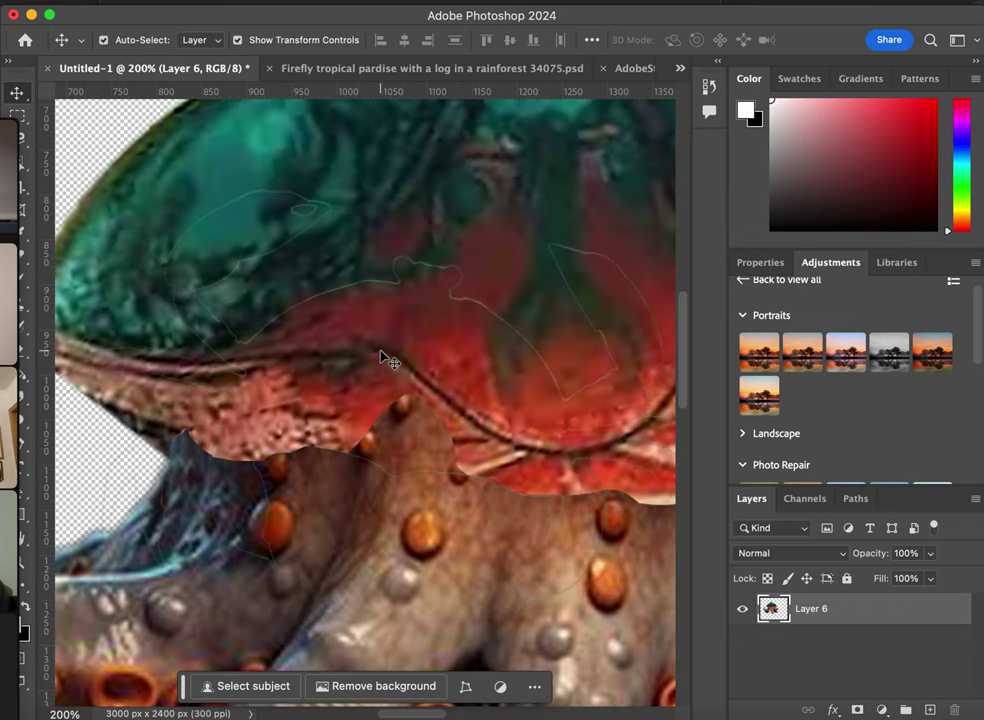
scroll(381, 355, right, 2)
scroll(381, 355, up, 1)
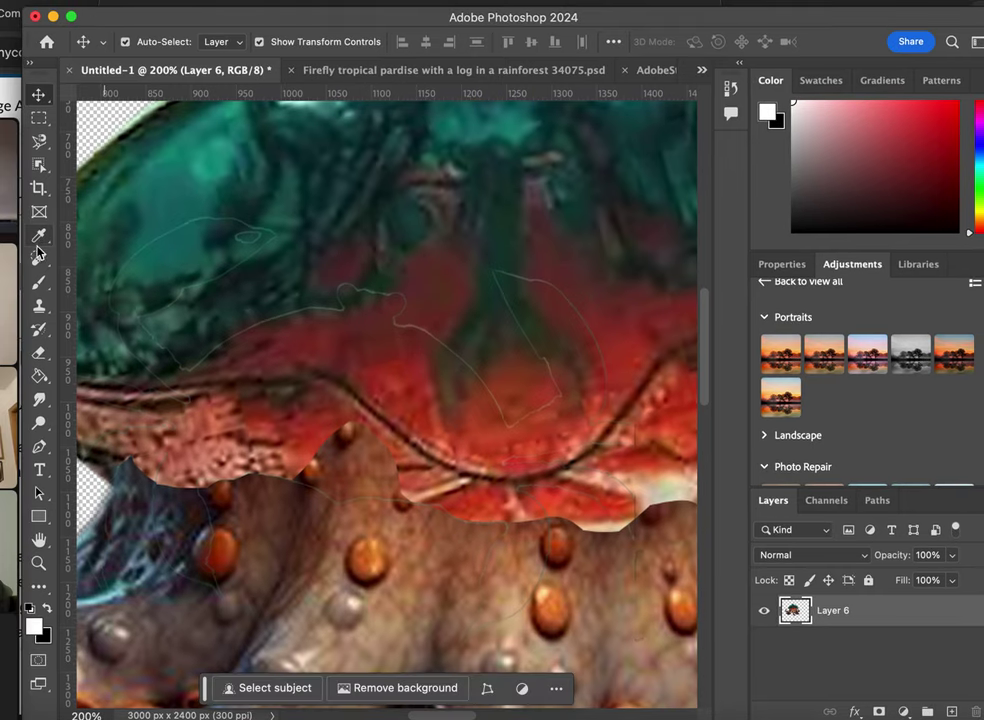
click(39, 257)
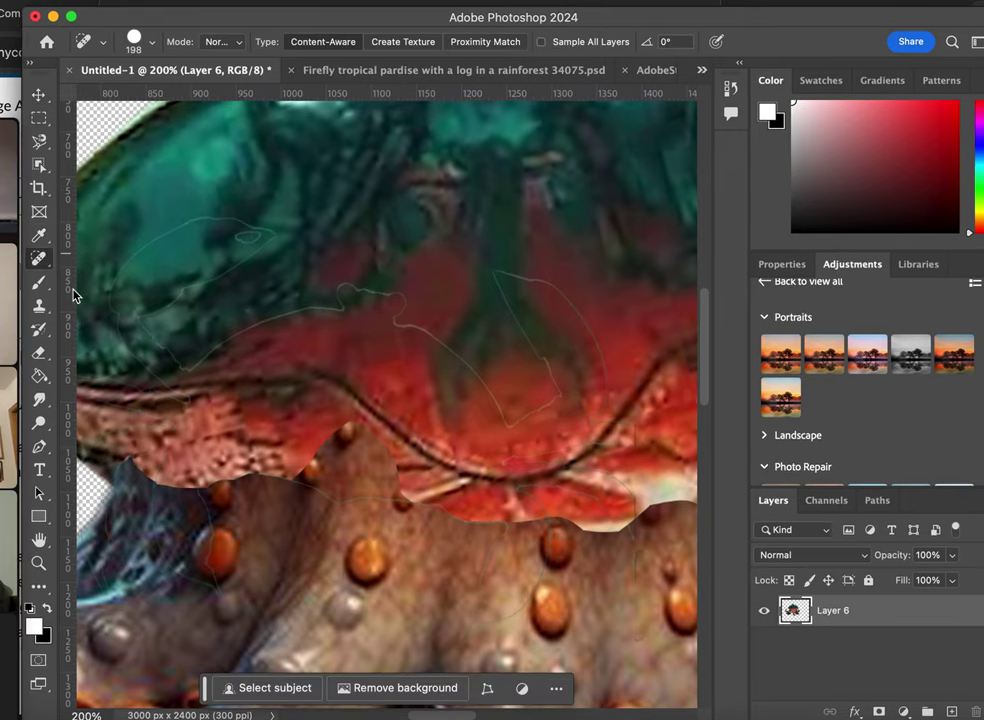
click(242, 468)
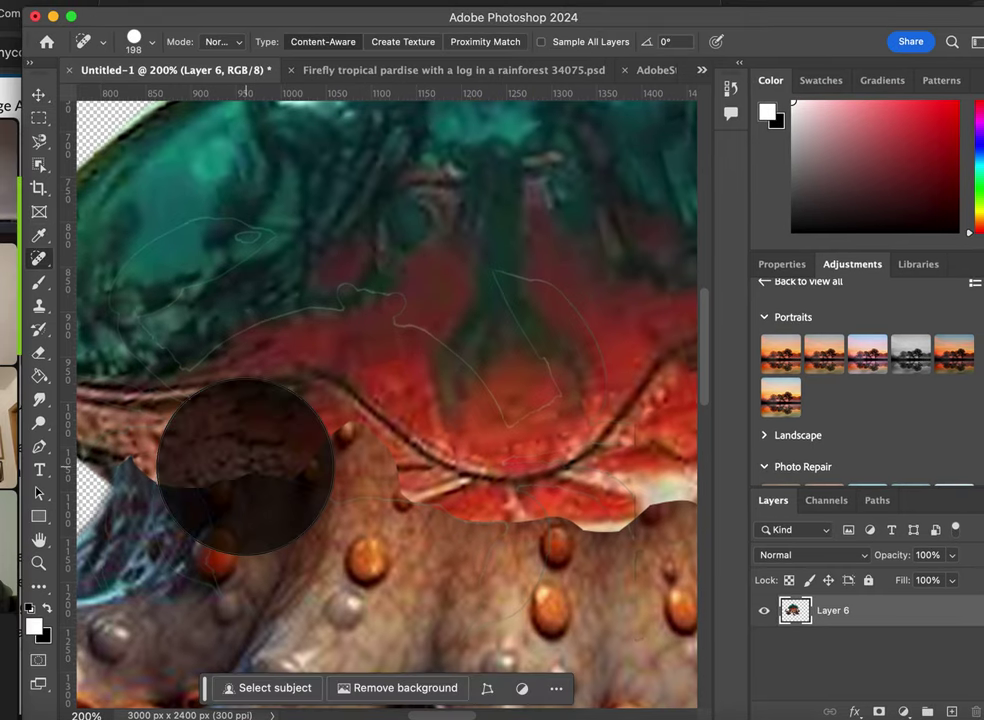
mouse_move(268, 415)
mouse_down()
mouse_move(305, 460)
mouse_move(313, 415)
mouse_move(339, 458)
mouse_move(363, 472)
mouse_move(413, 420)
mouse_move(436, 453)
mouse_move(456, 404)
mouse_up()
key(super+z)
key(super+z)
key(super+z)
key(super+z)
key(super+z)
key(super+z)
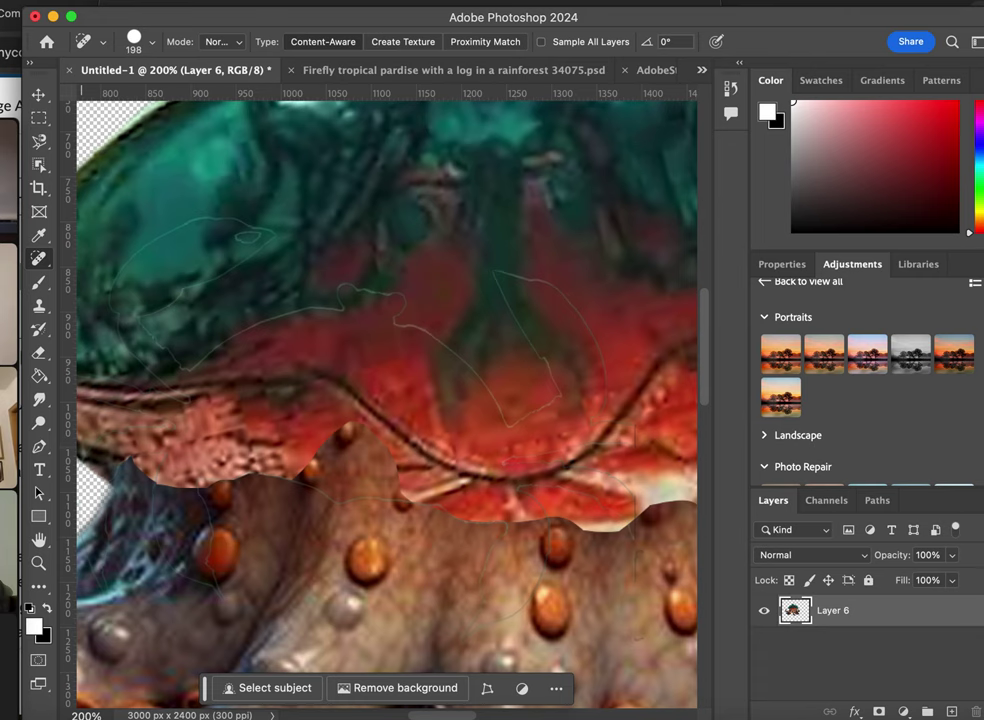
- Reduce the Spot Healing Brush to 17 px and paint out the small orange suckers along the left part of the shell seam
mouse_move(62, 0)
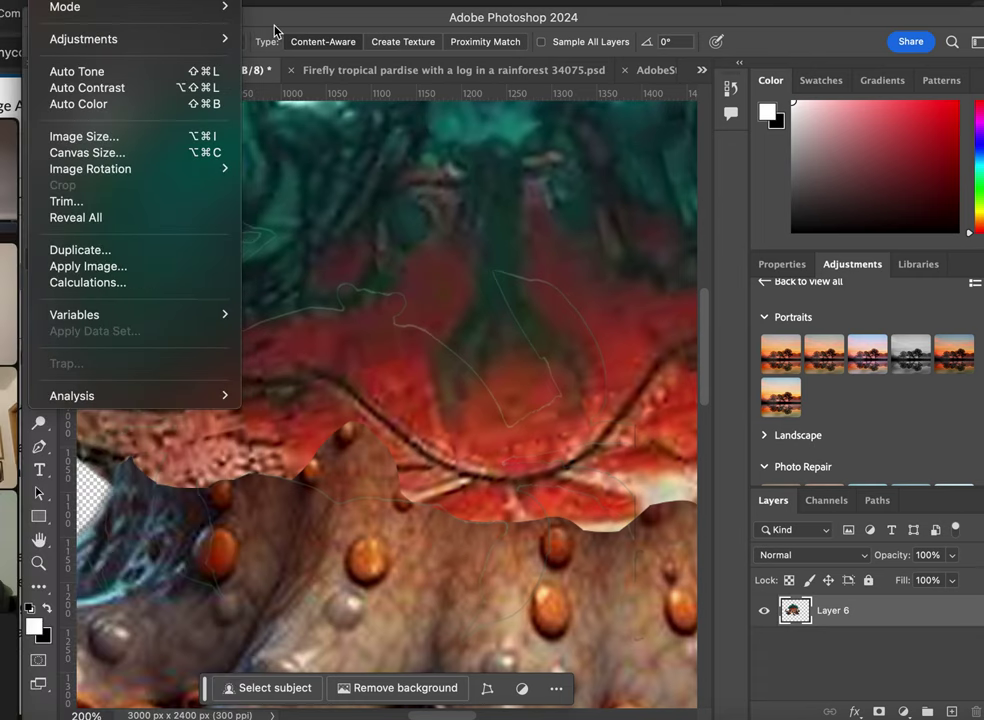
click(274, 31)
click(135, 55)
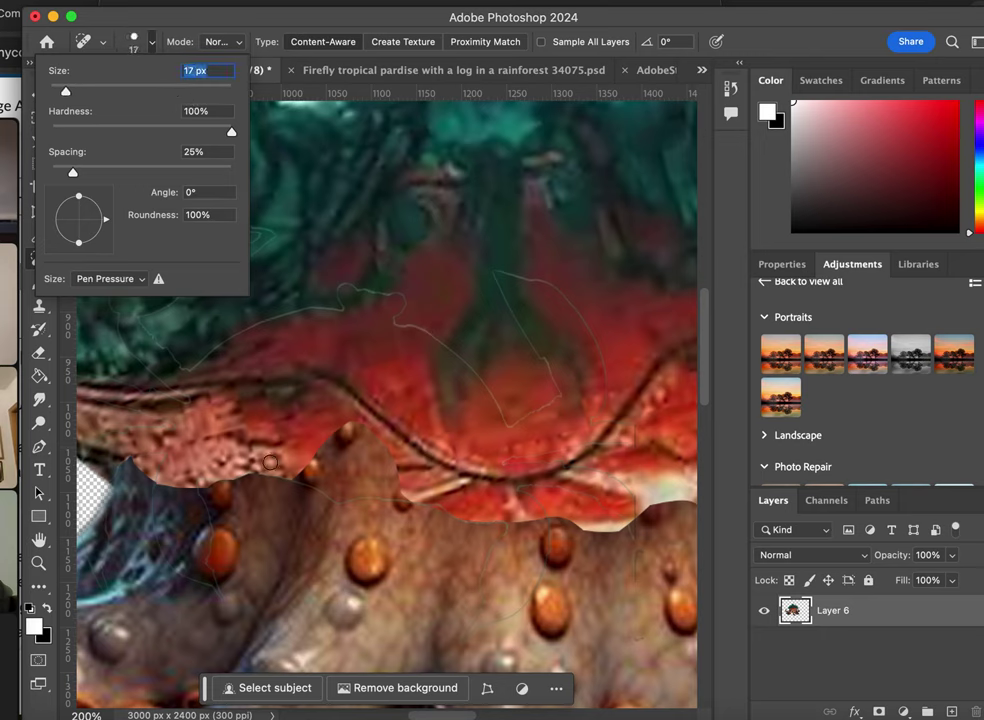
key(Return)
drag(282, 468, 303, 469)
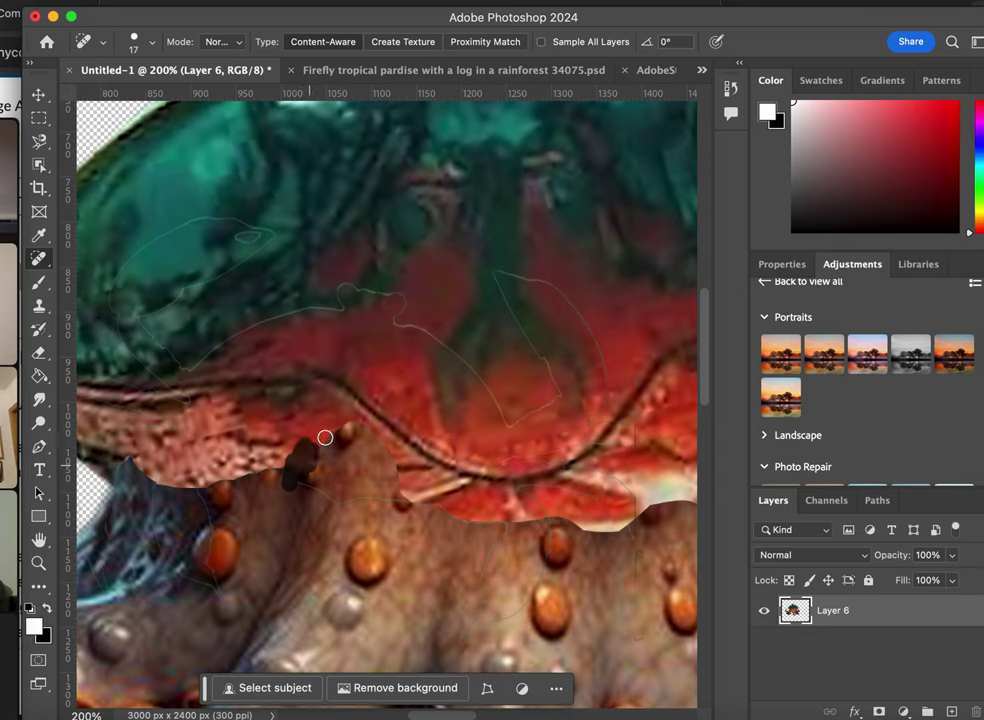
drag(347, 432, 345, 433)
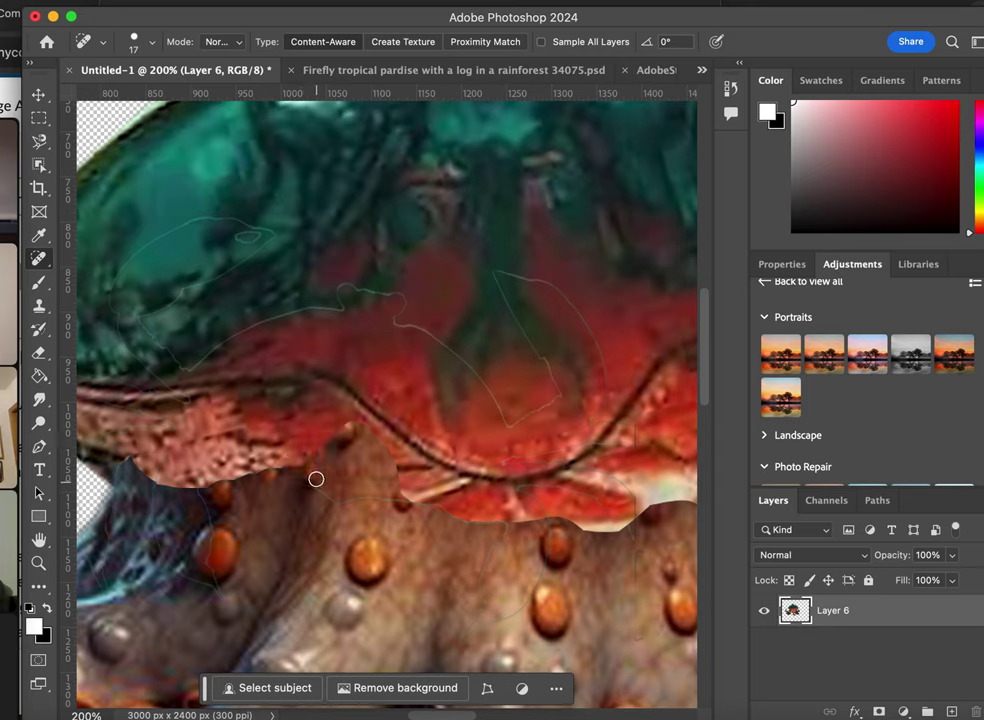
drag(276, 477, 274, 456)
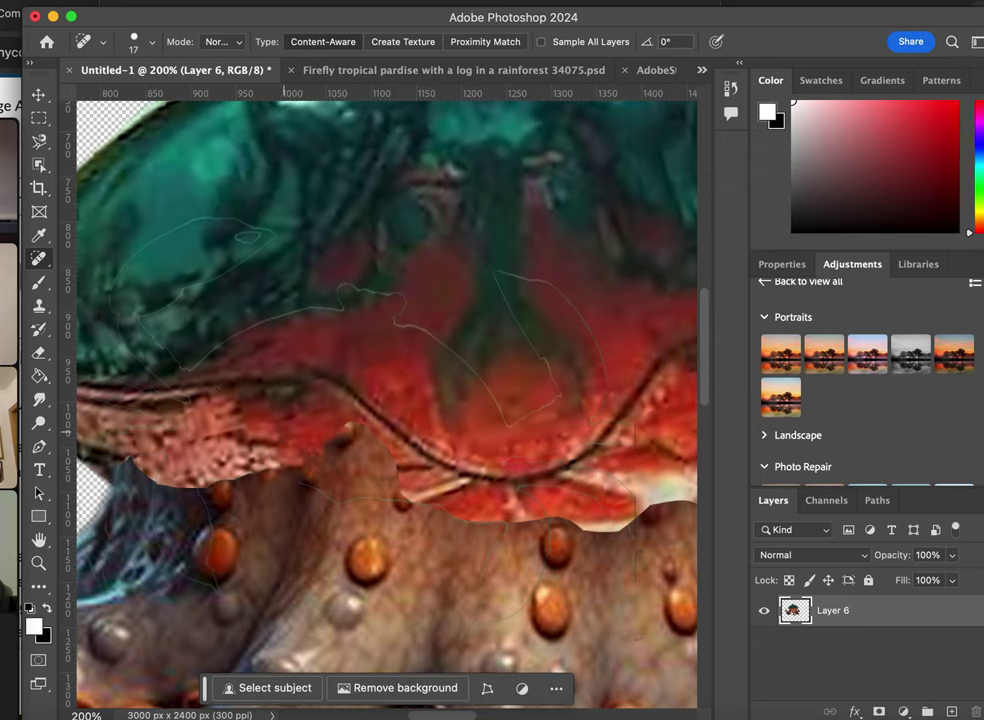
- Outline the left section of the seam, including the pink shell edge and the tentacle below it, with the Magnetic Lasso
key(l)
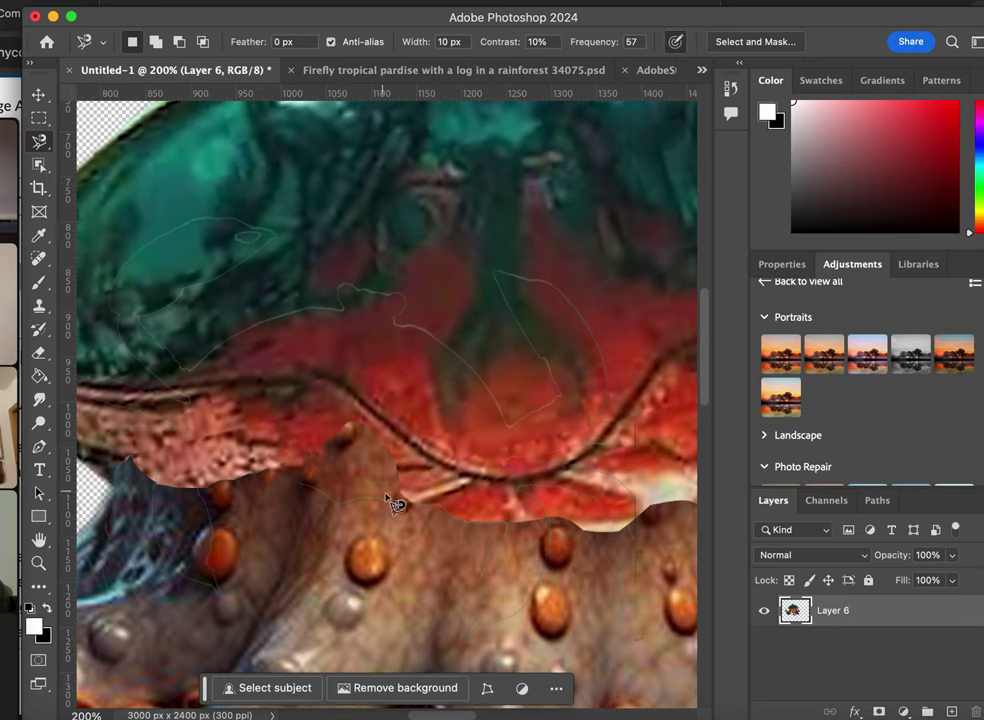
click(288, 549)
click(316, 416)
click(222, 409)
click(142, 467)
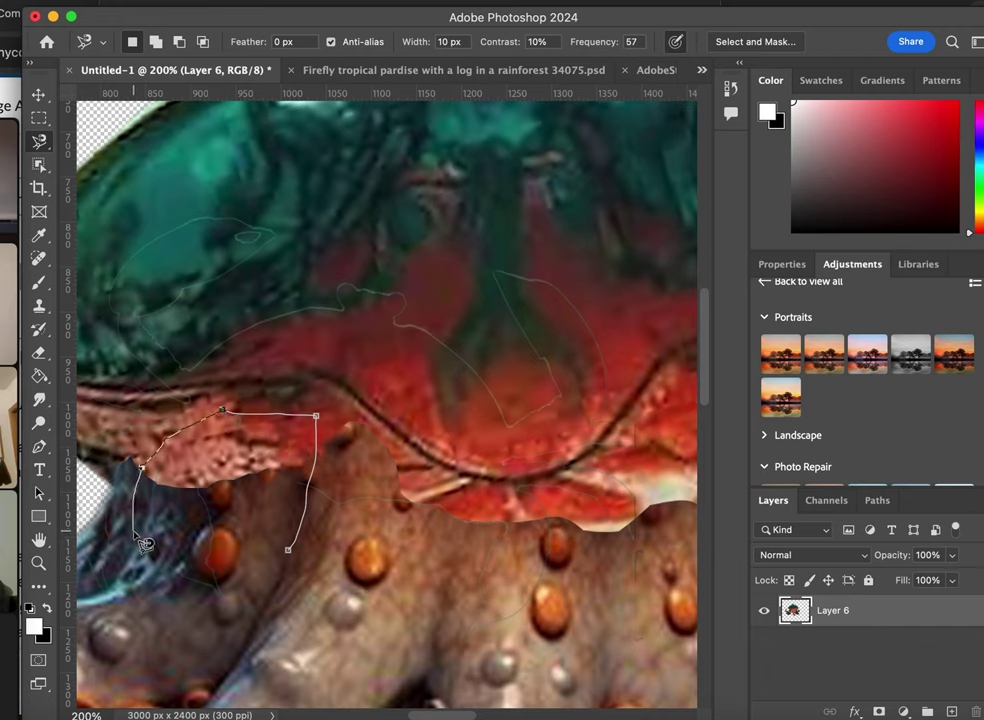
click(289, 553)
- Content-Aware Fill the selected seam section to a new layer, excluding the dark shell rim above it from the sampling area
click(14, 1)
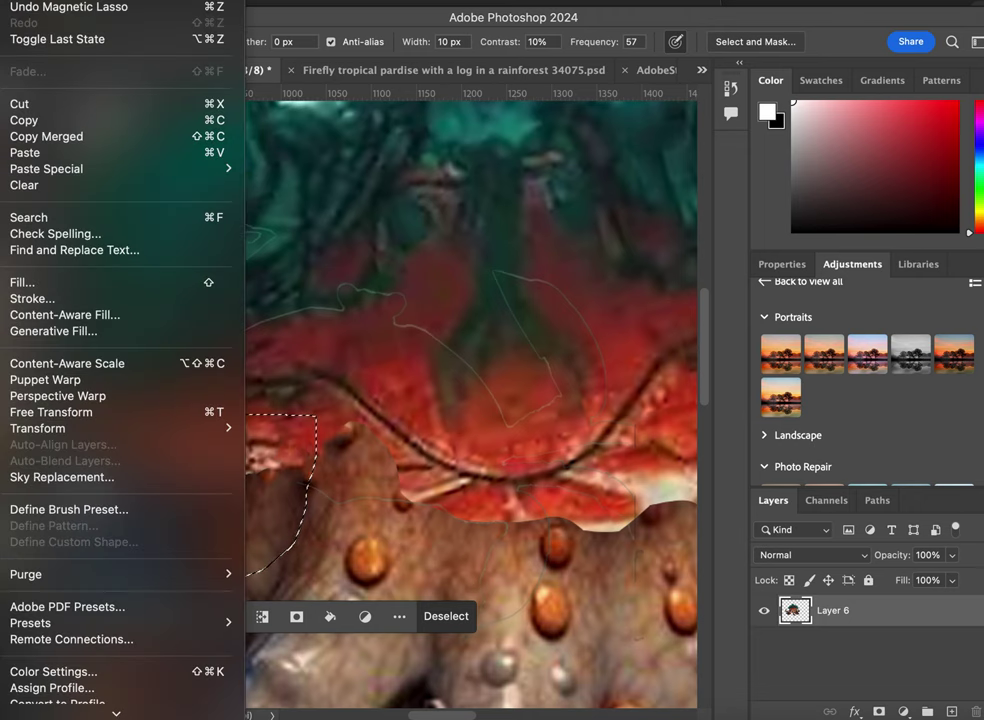
click(100, 320)
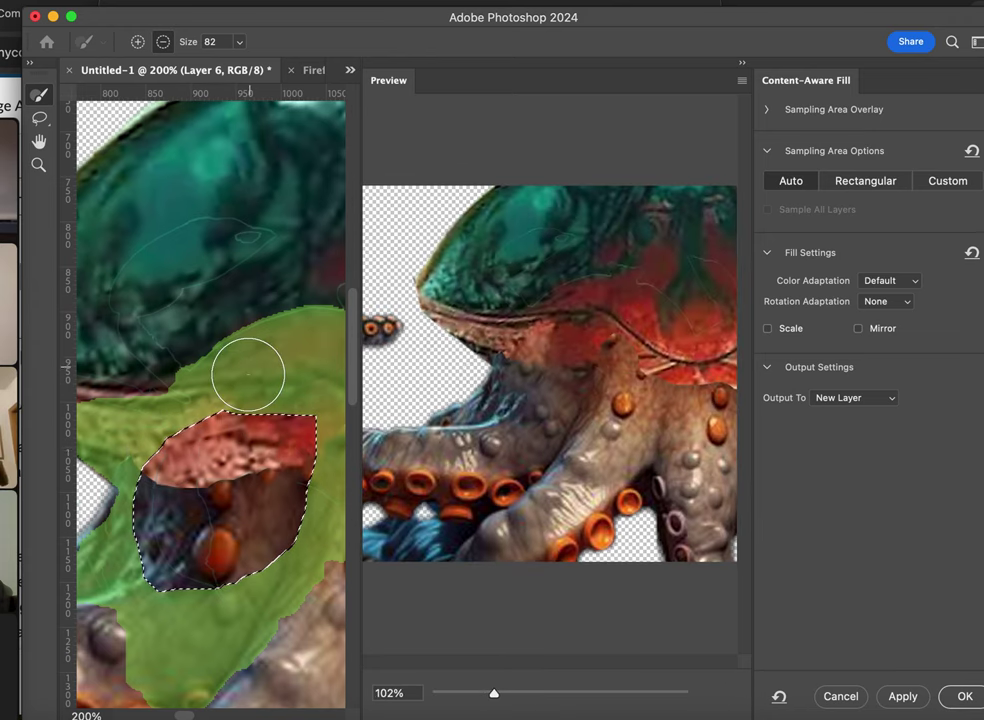
click(244, 369)
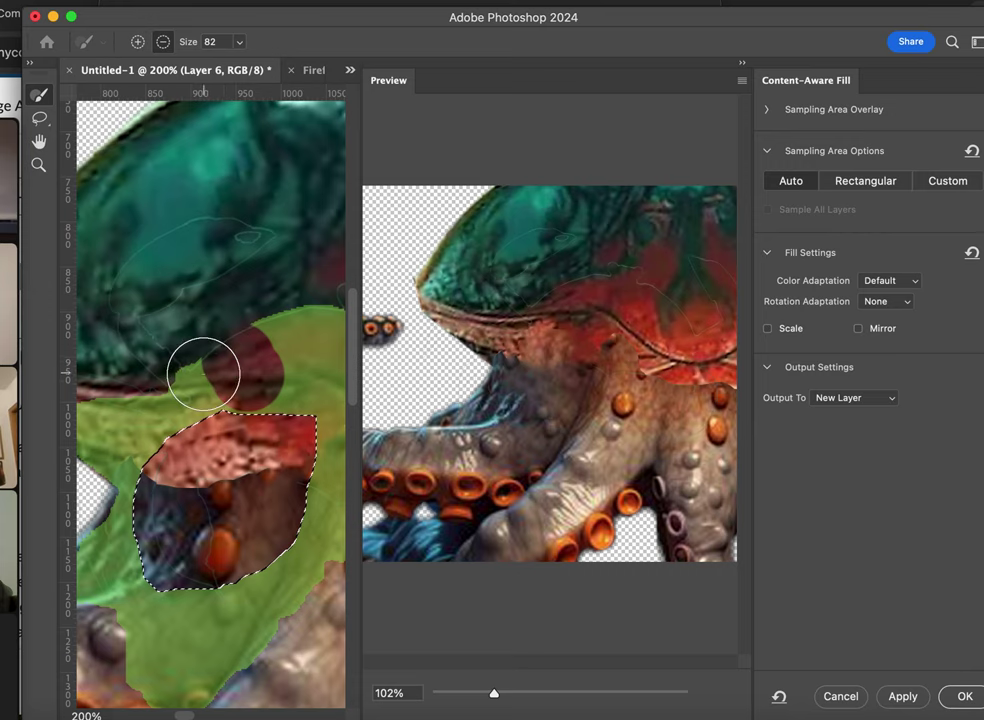
click(203, 375)
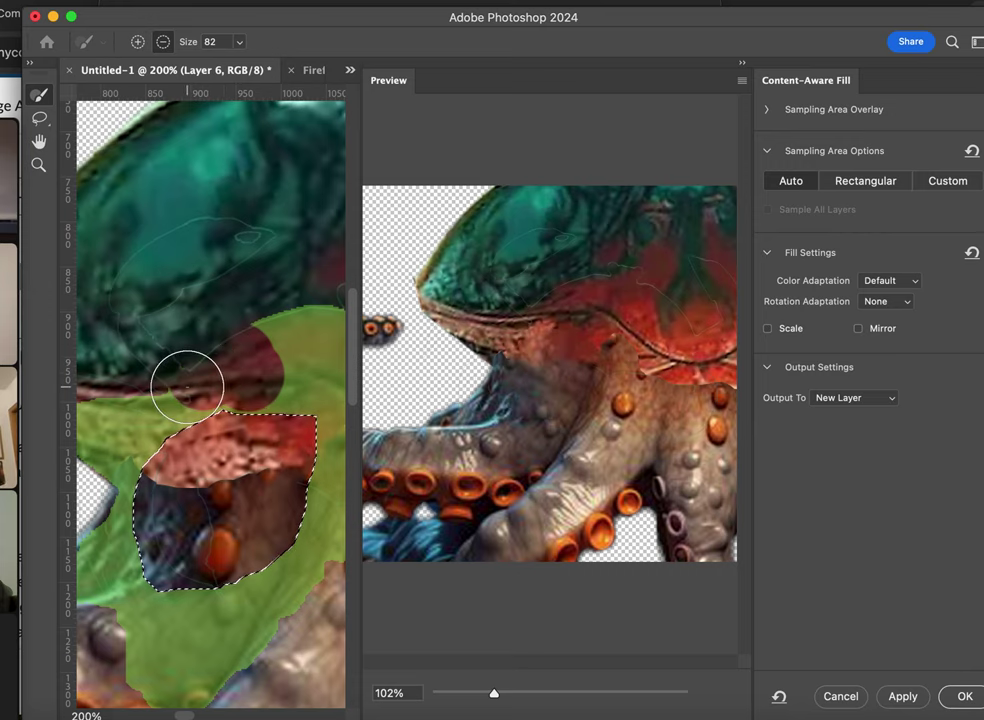
click(189, 390)
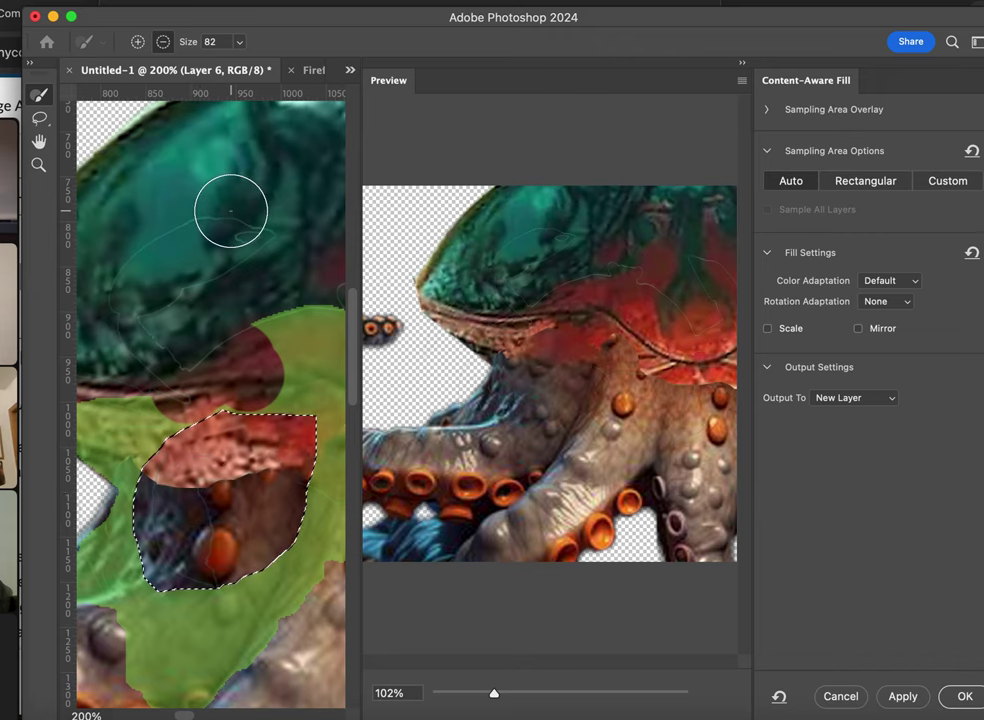
key(super+z)
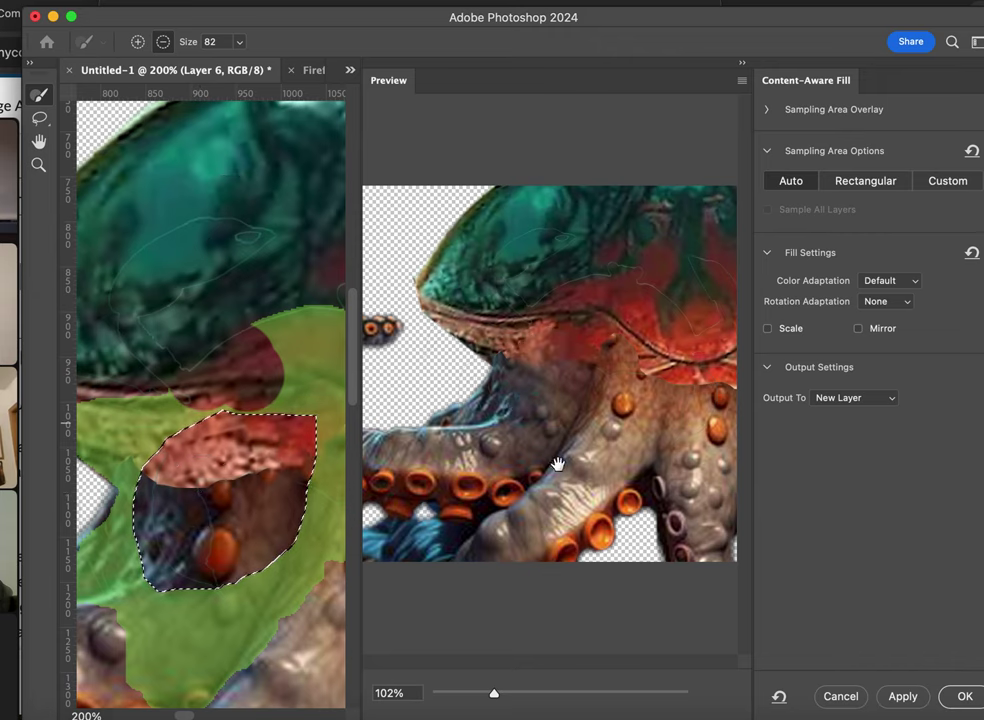
click(965, 696)
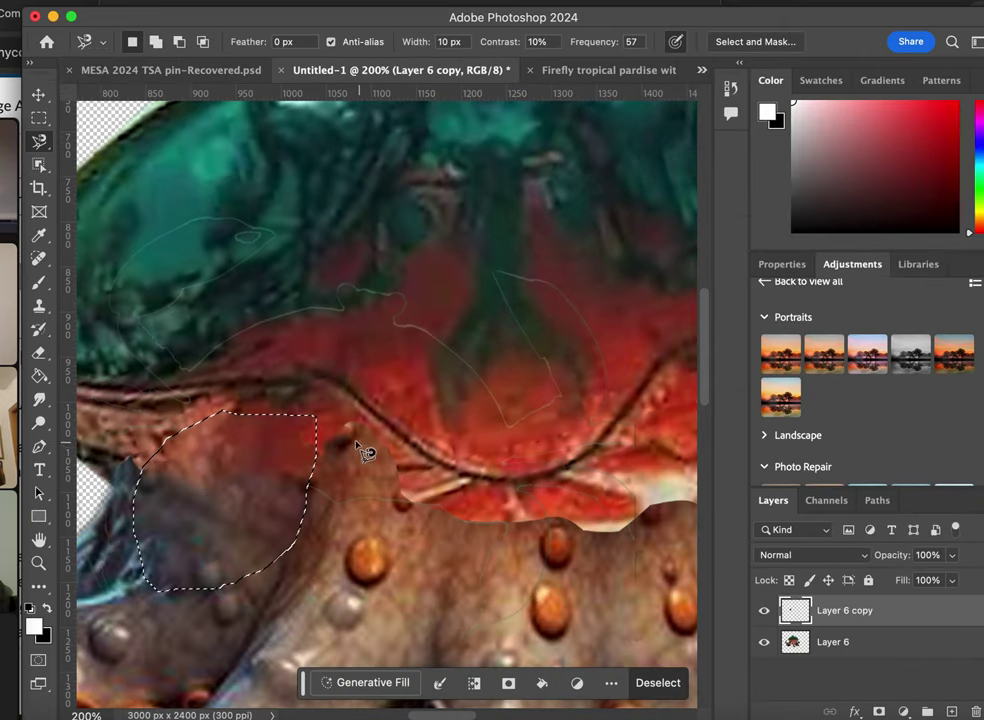
- Outline the adjoining seam section toward the shell's center, including the tentacle bump, with the Magnetic Lasso
click(326, 426)
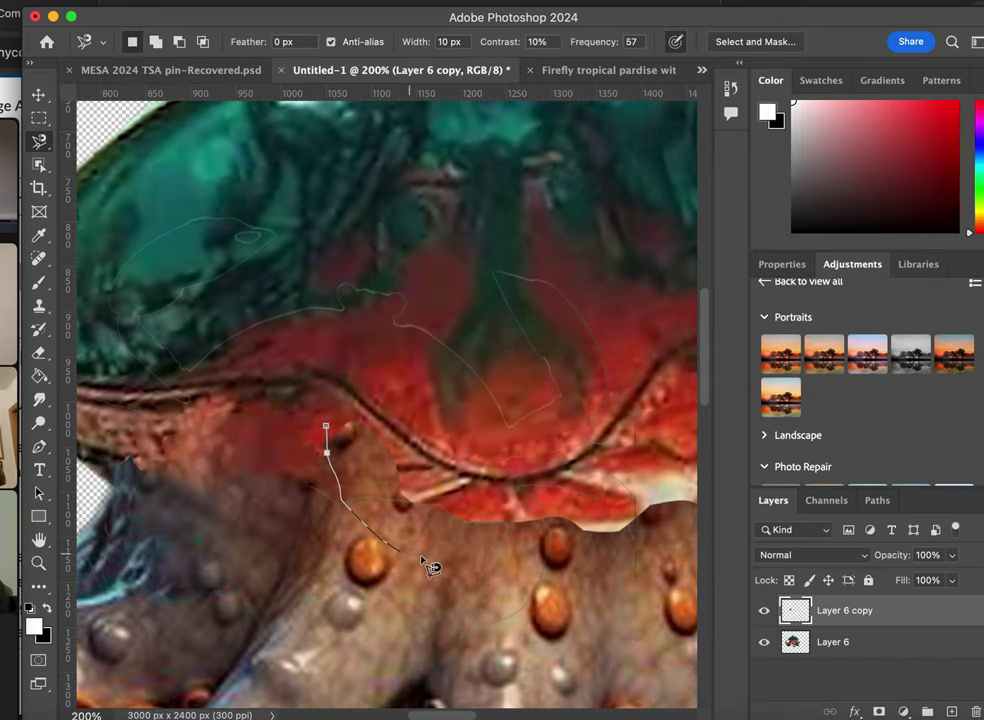
click(327, 426)
click(15, 2)
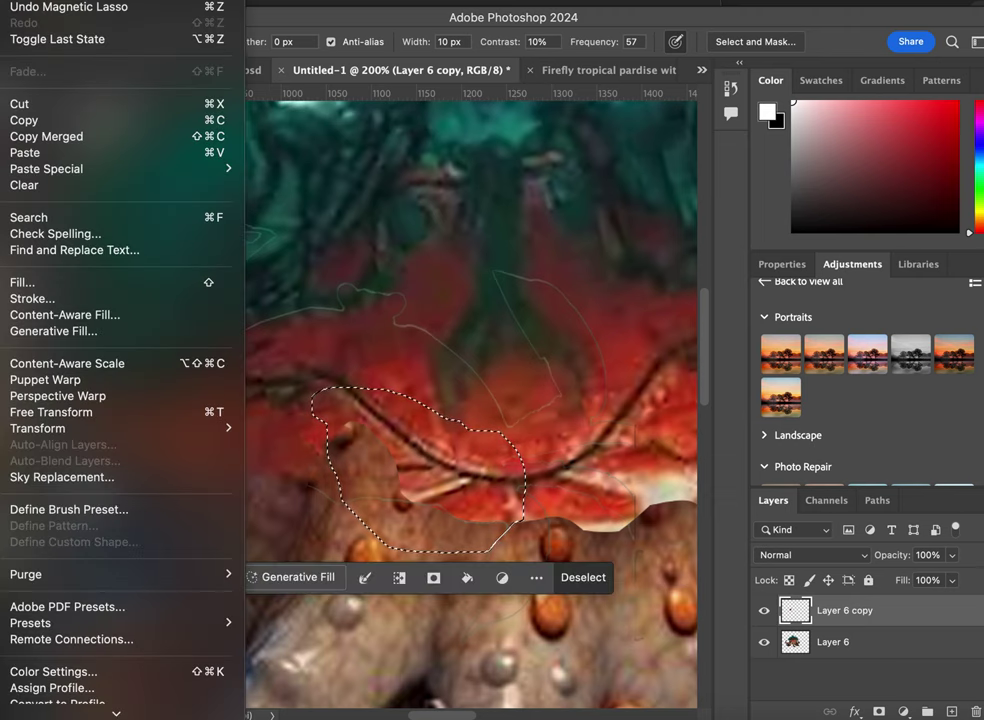
click(76, 318)
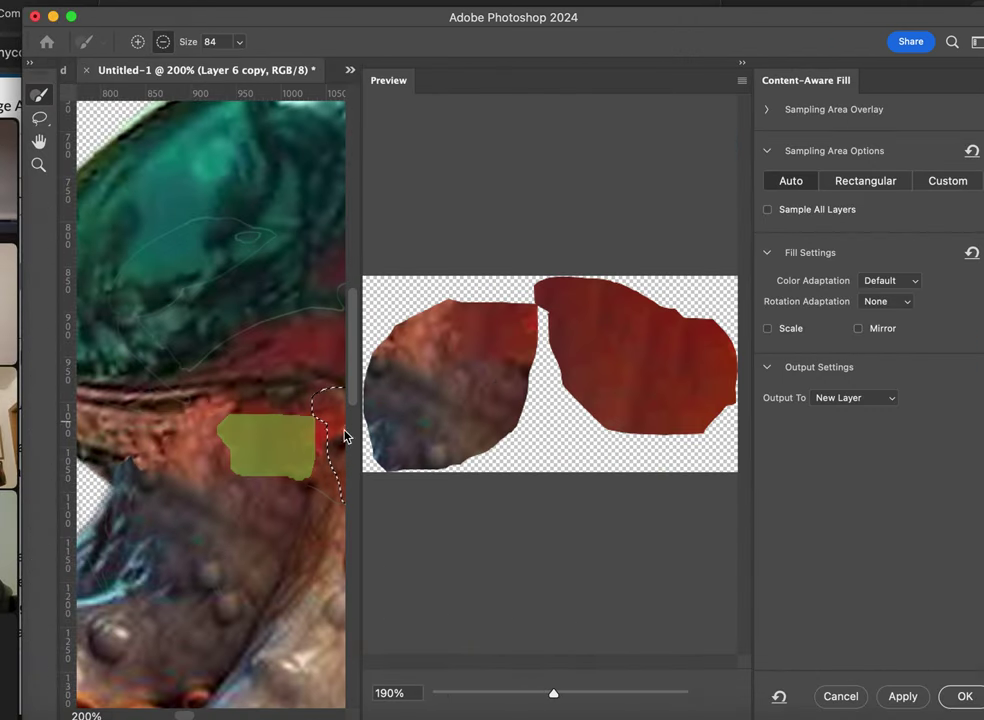
click(826, 699)
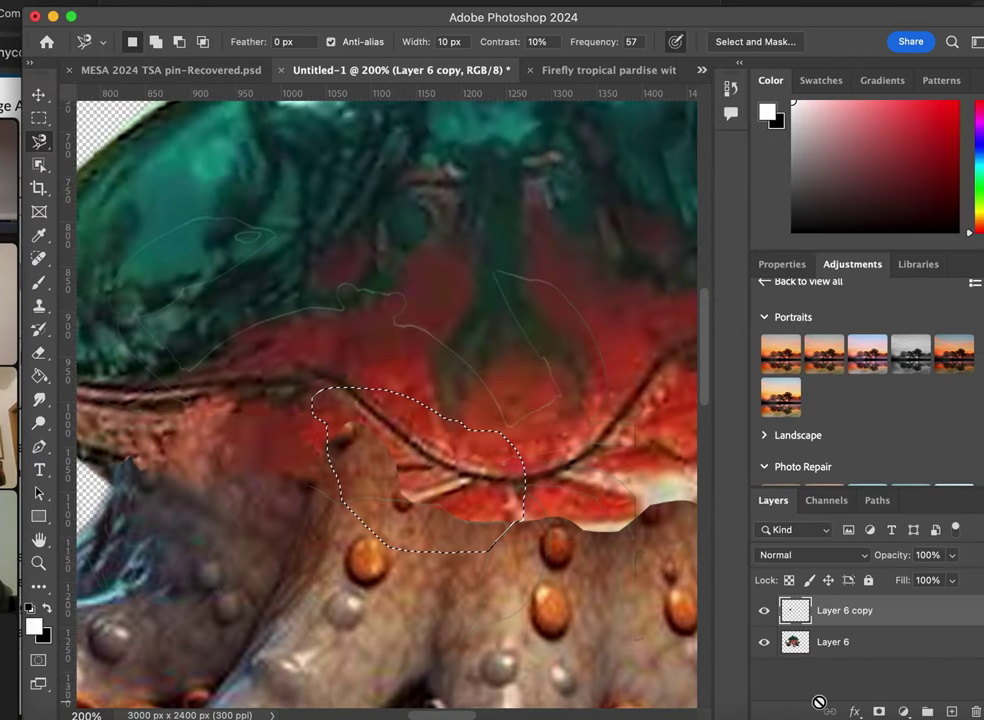
- Open Content-Aware Fill on Layer 6 for the selected seam section
click(877, 645)
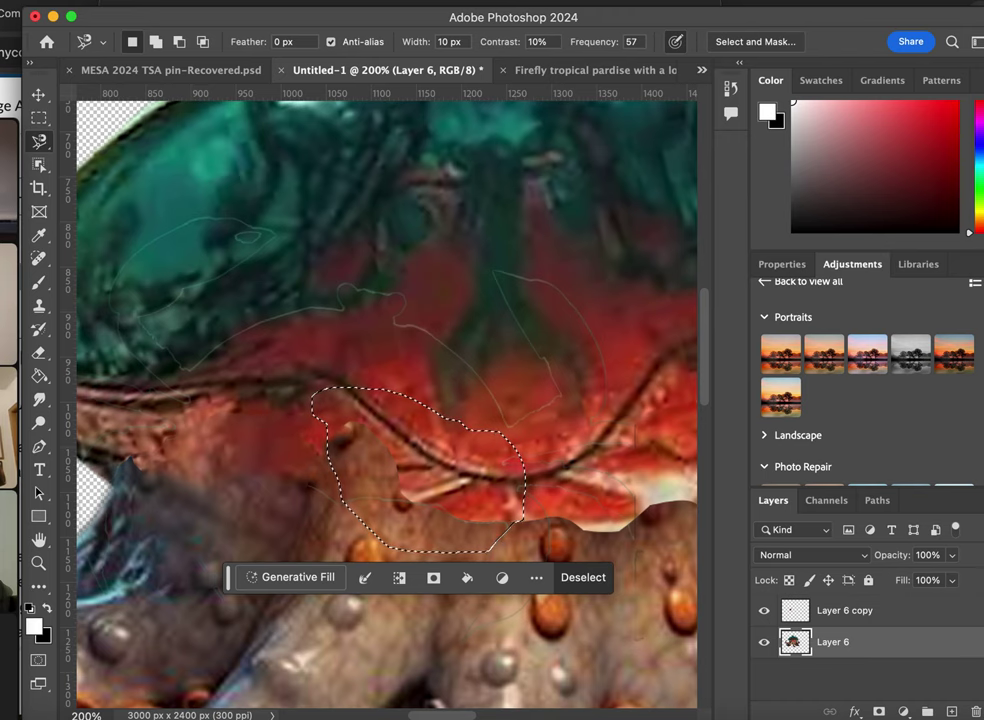
click(22, 1)
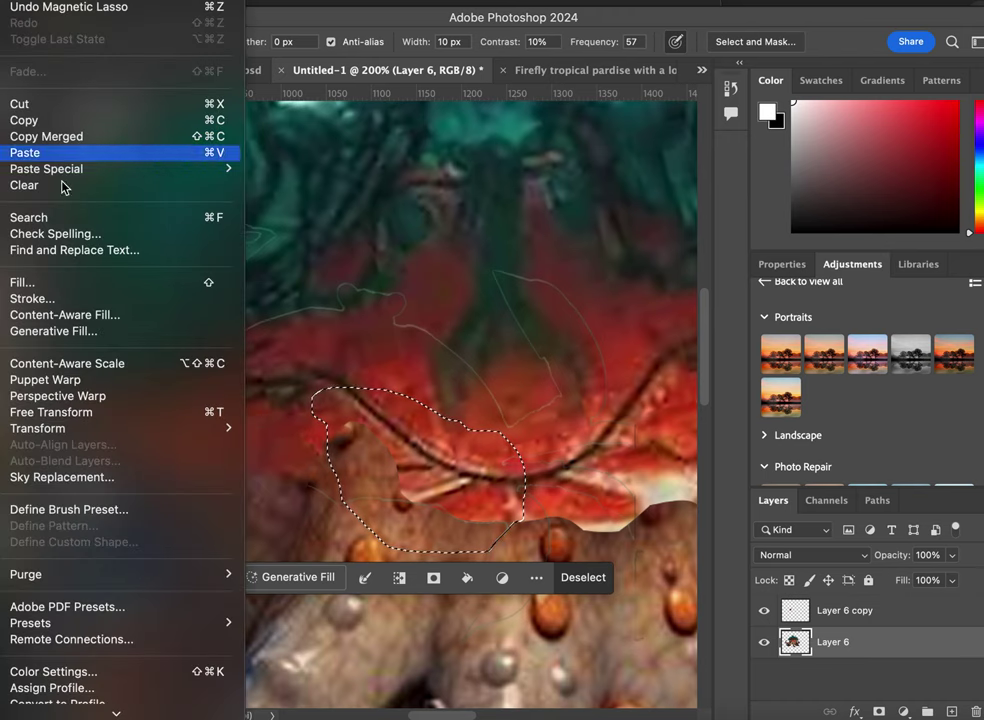
click(81, 318)
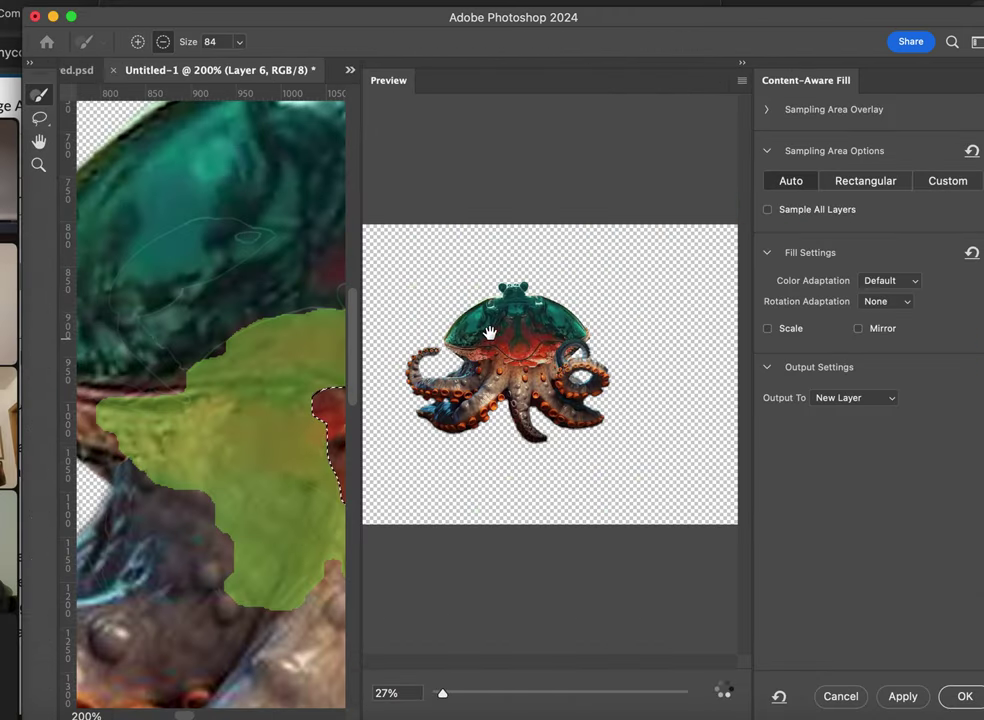
scroll(490, 332, up, 5)
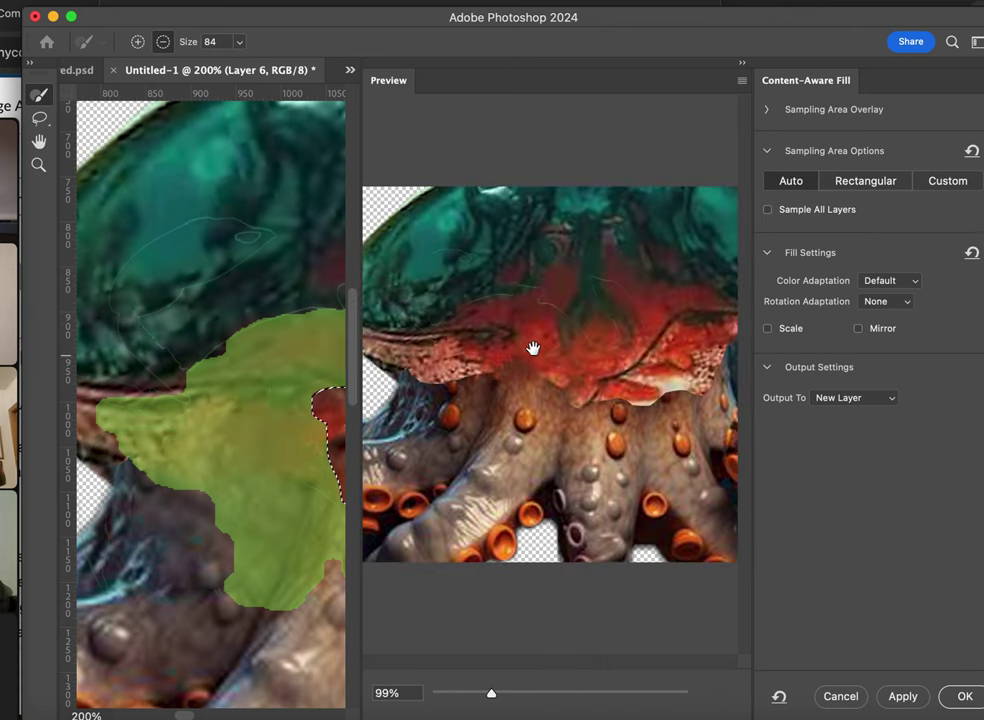
scroll(298, 410, right, 5)
scroll(305, 412, right, 1)
click(214, 444)
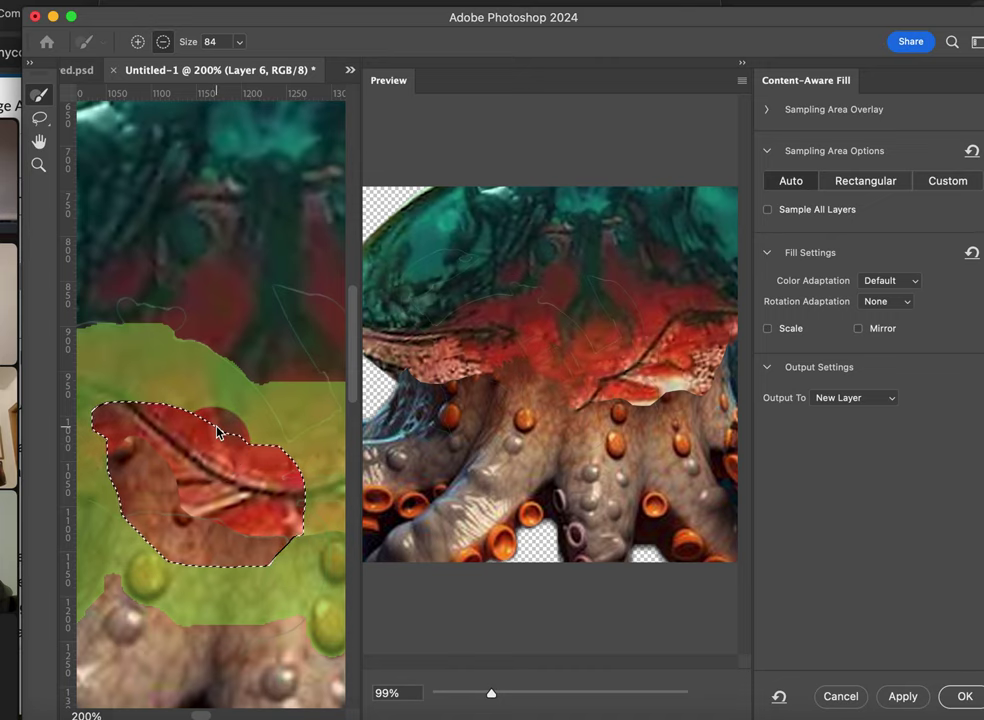
mouse_move(218, 432)
mouse_down()
mouse_move(187, 384)
mouse_move(184, 400)
mouse_move(168, 400)
mouse_up()
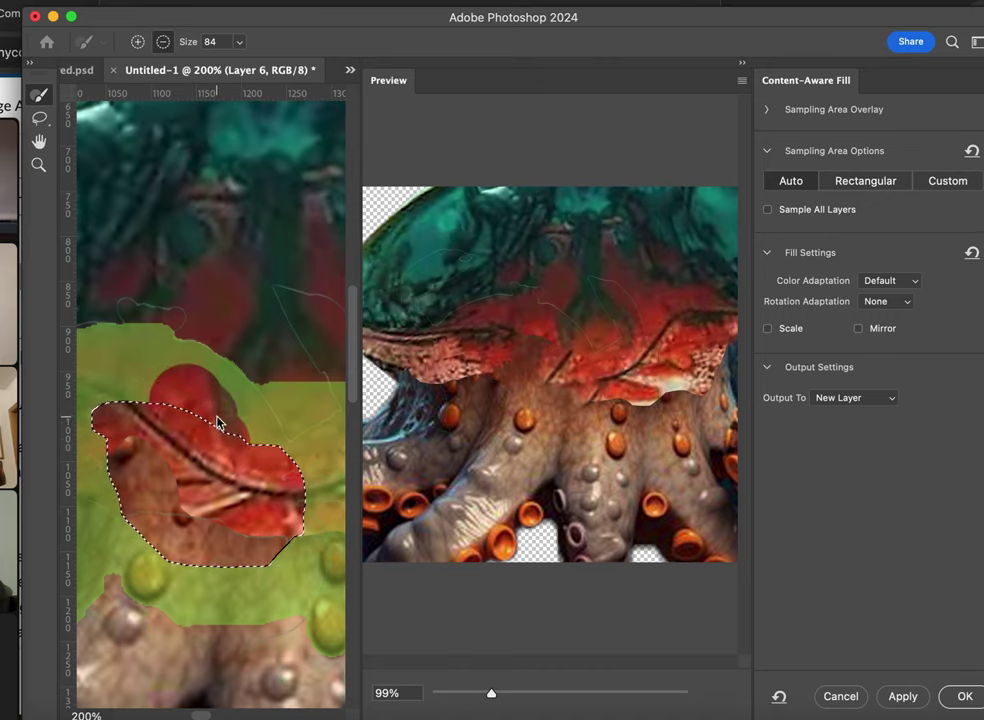
key(super+z)
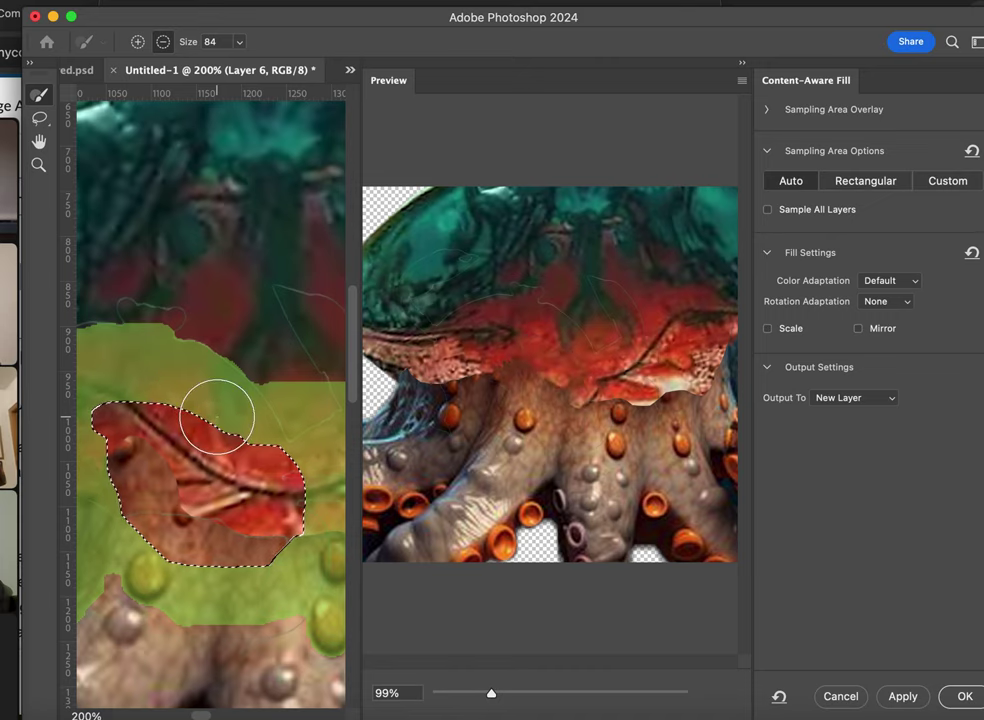
click(148, 410)
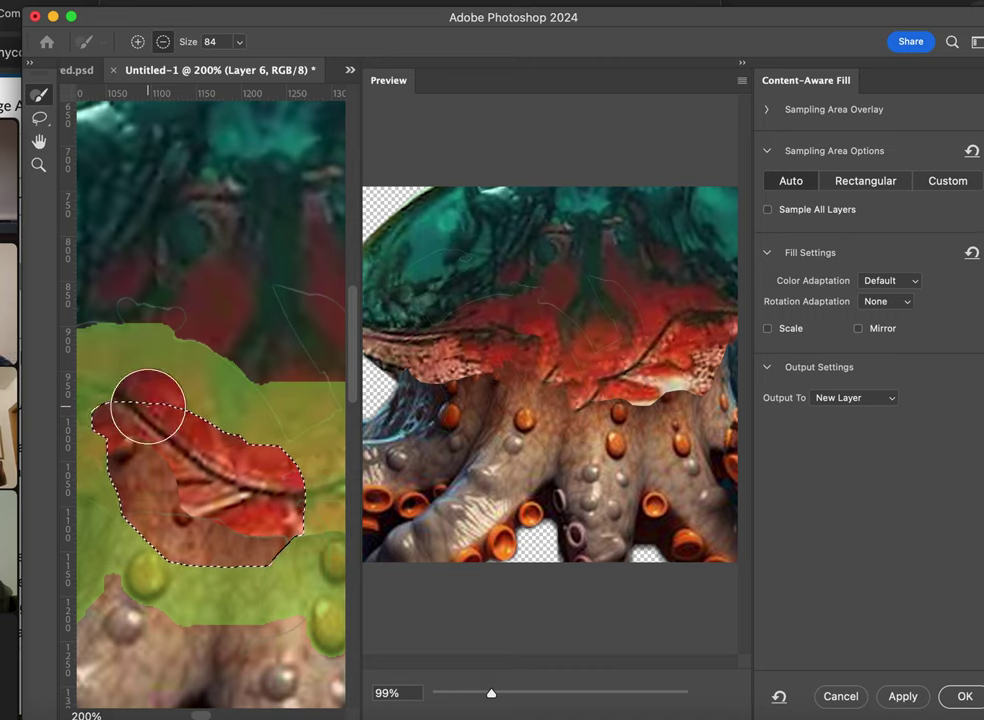
key(super+z)
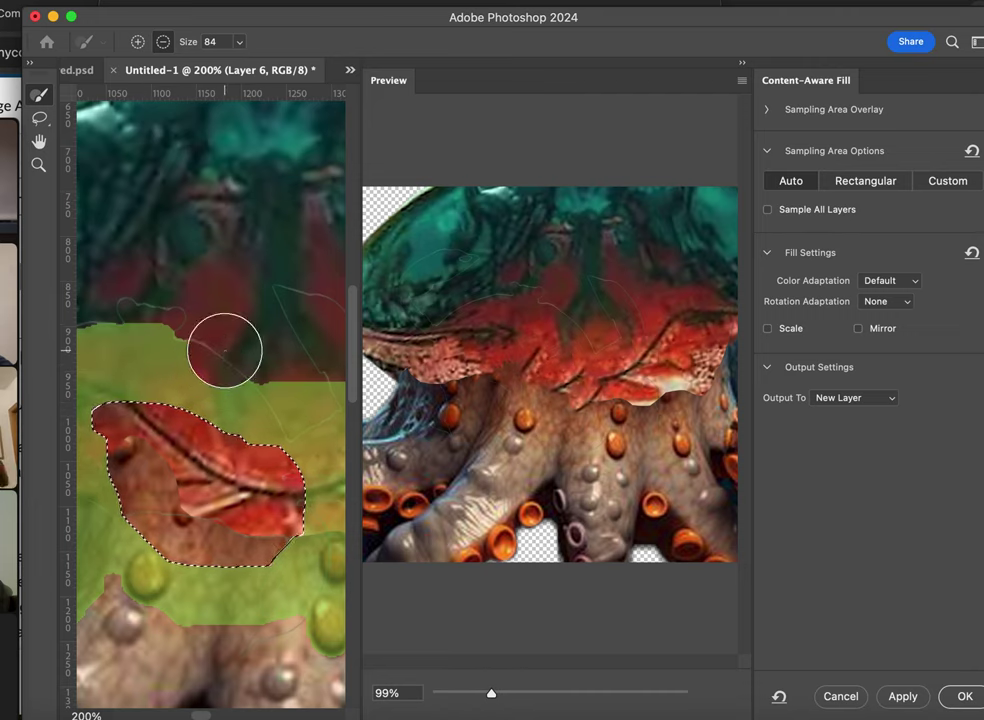
- Exclude the dark red shell area well above the selection from the sampling area and fill the seam section to a new layer
click(224, 350)
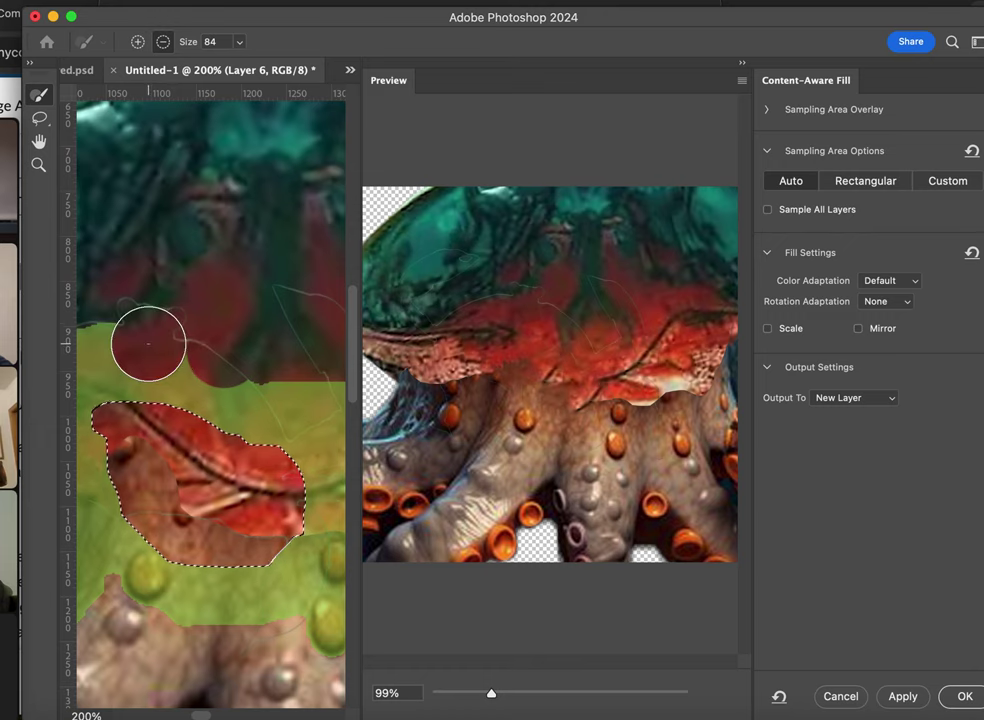
click(962, 697)
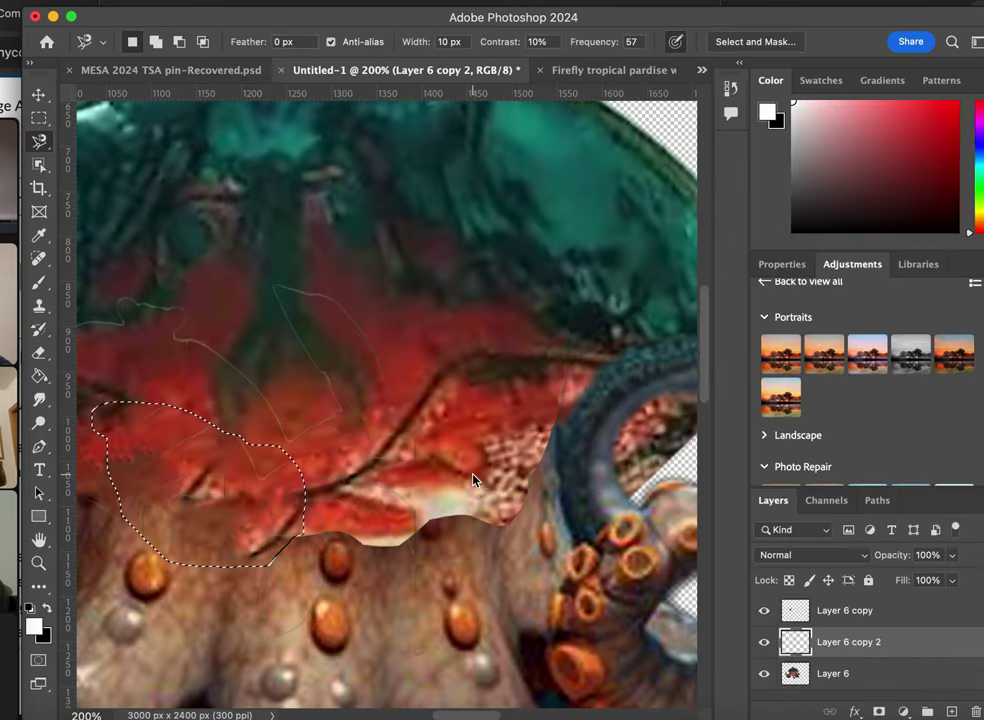
- Deselect the filled seam section
scroll(233, 380, left, 5)
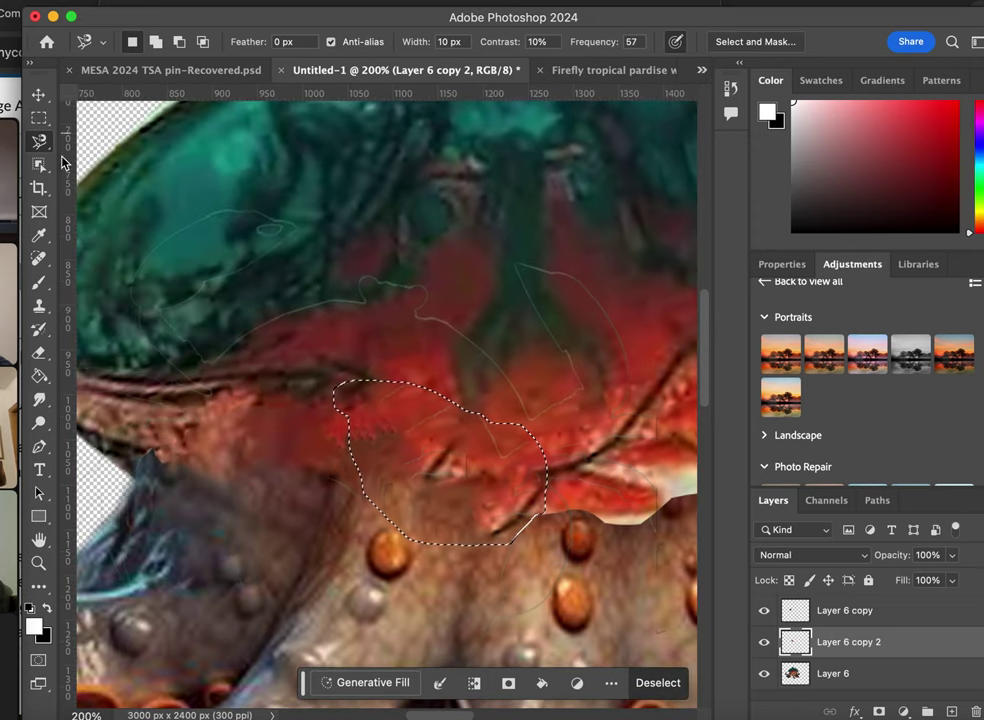
click(272, 351)
scroll(440, 380, right, 1)
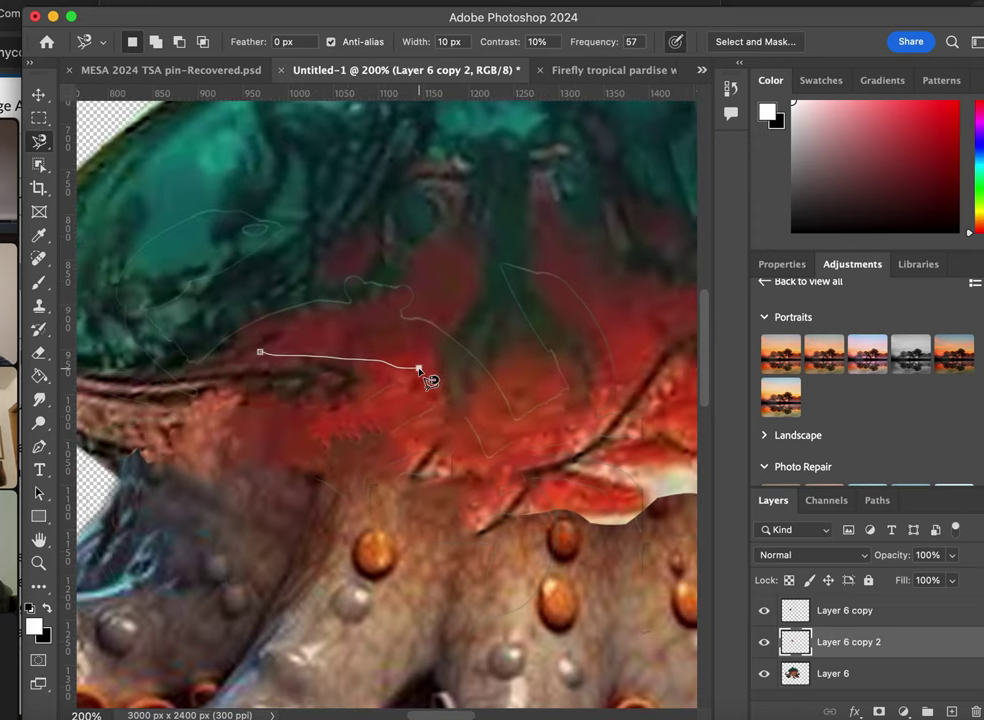
double_click(420, 369)
click(500, 394)
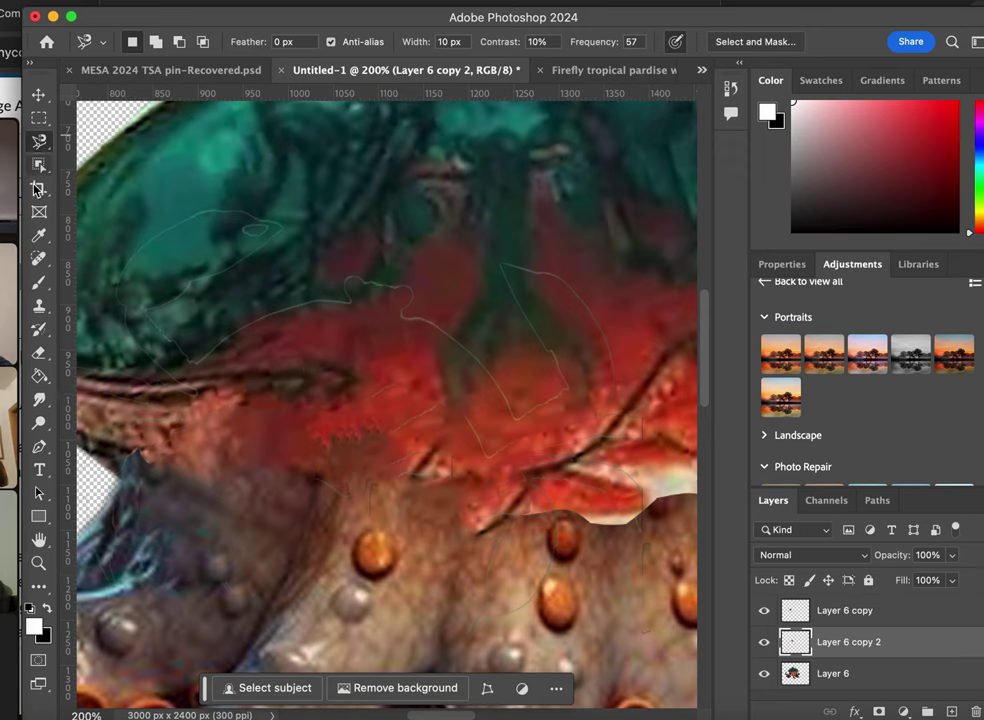
- Paint out the leftover dark line fragments and the brown gap in the newly filled seam section with the 17 px Spot Healing Brush
click(39, 260)
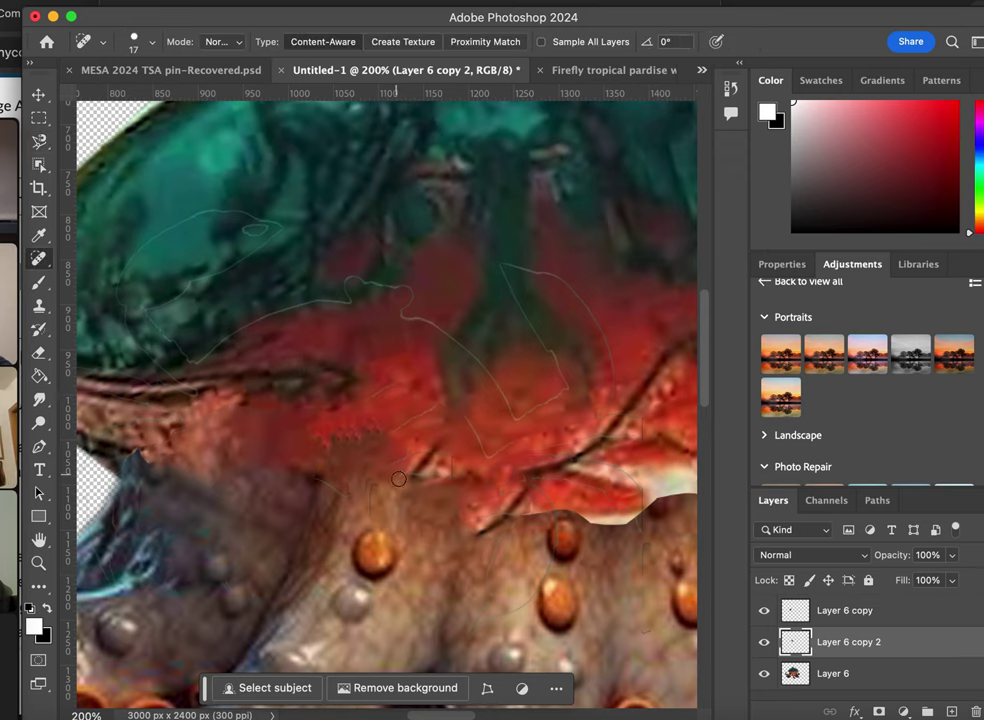
mouse_move(398, 479)
mouse_down()
mouse_move(470, 482)
mouse_move(381, 472)
mouse_move(464, 467)
mouse_move(432, 446)
mouse_up()
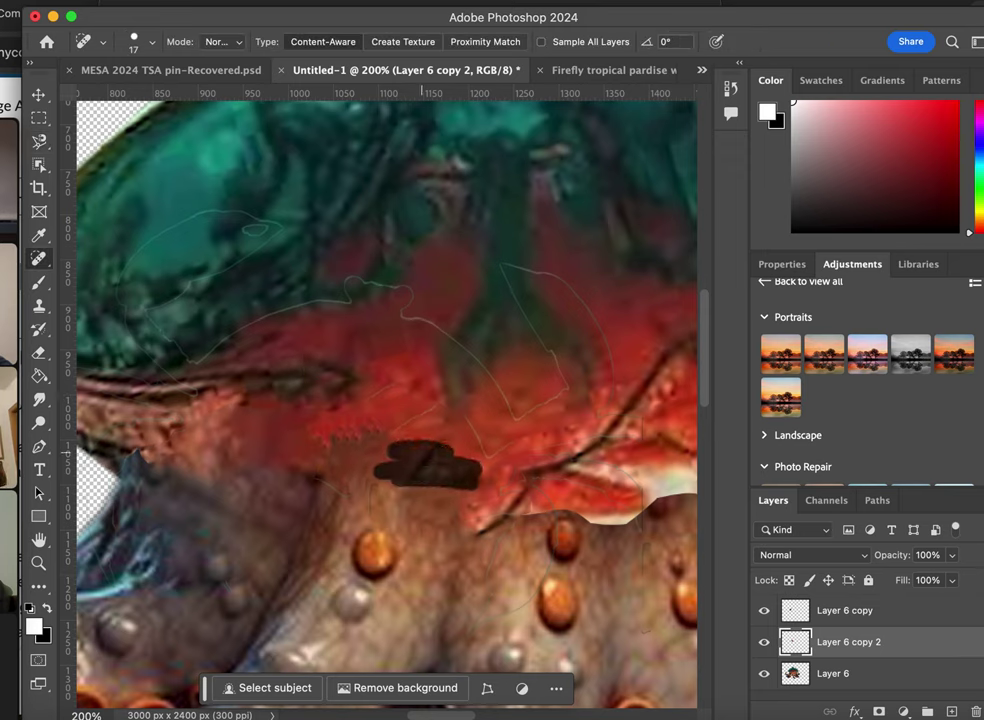
mouse_move(487, 526)
mouse_down()
mouse_move(550, 468)
mouse_move(522, 473)
mouse_move(583, 469)
mouse_up()
scroll(512, 472, right, 3)
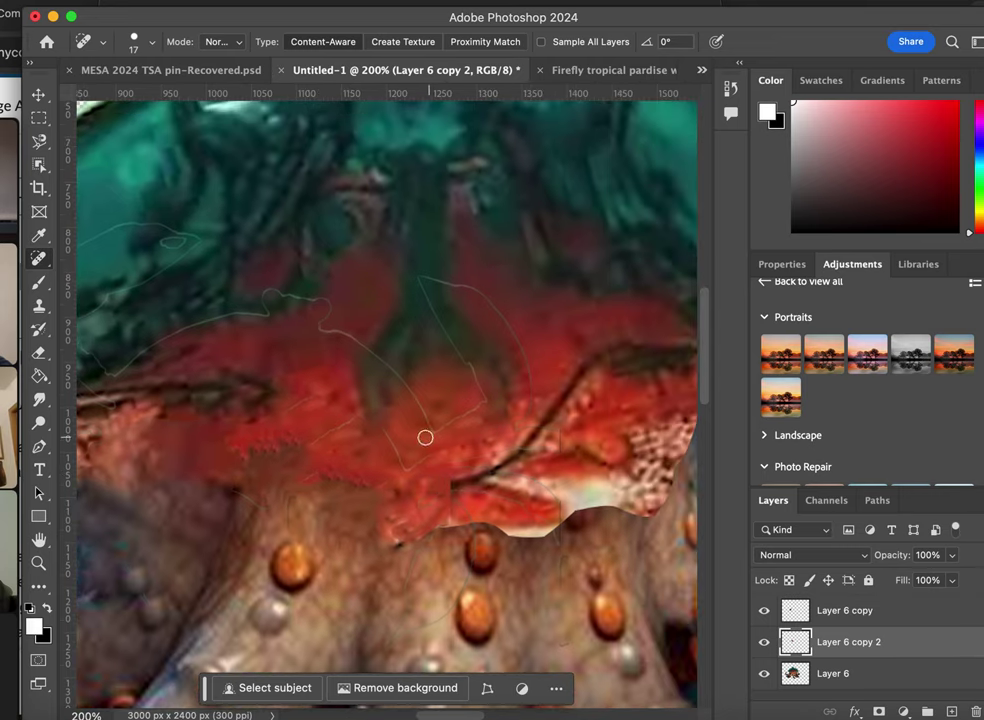
- Spot-heal the faint lines at the lower left of the green stem marking, switching to Layer 6 for the shell surface
mouse_move(384, 437)
mouse_down()
mouse_move(420, 476)
mouse_move(407, 469)
mouse_up()
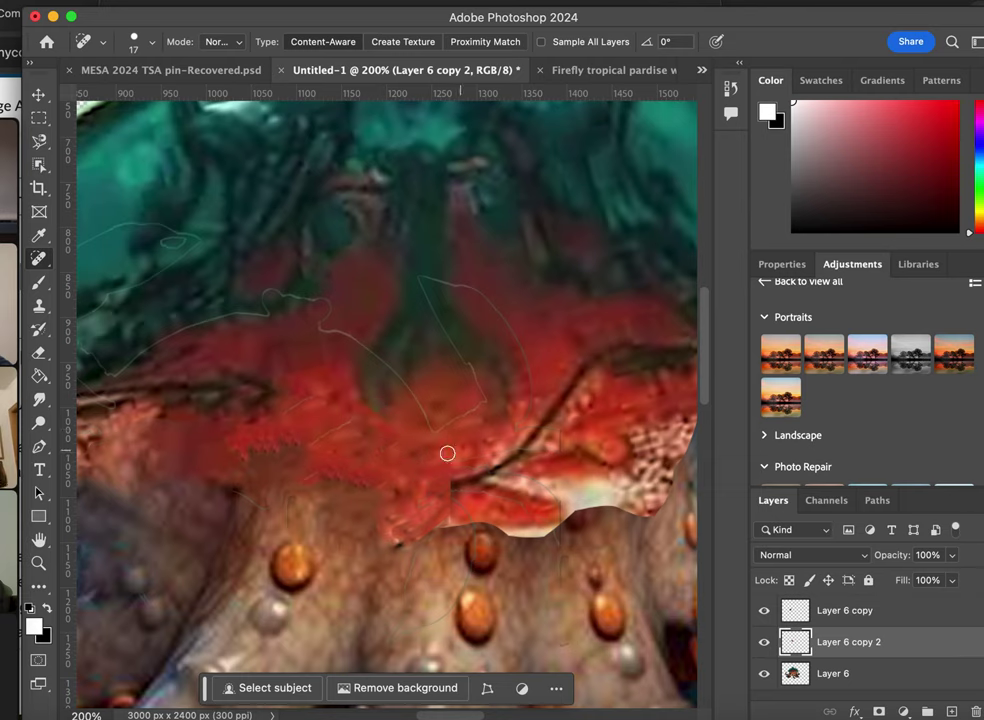
mouse_move(399, 390)
mouse_down()
mouse_move(371, 351)
mouse_move(318, 331)
mouse_move(397, 382)
mouse_up()
click(822, 681)
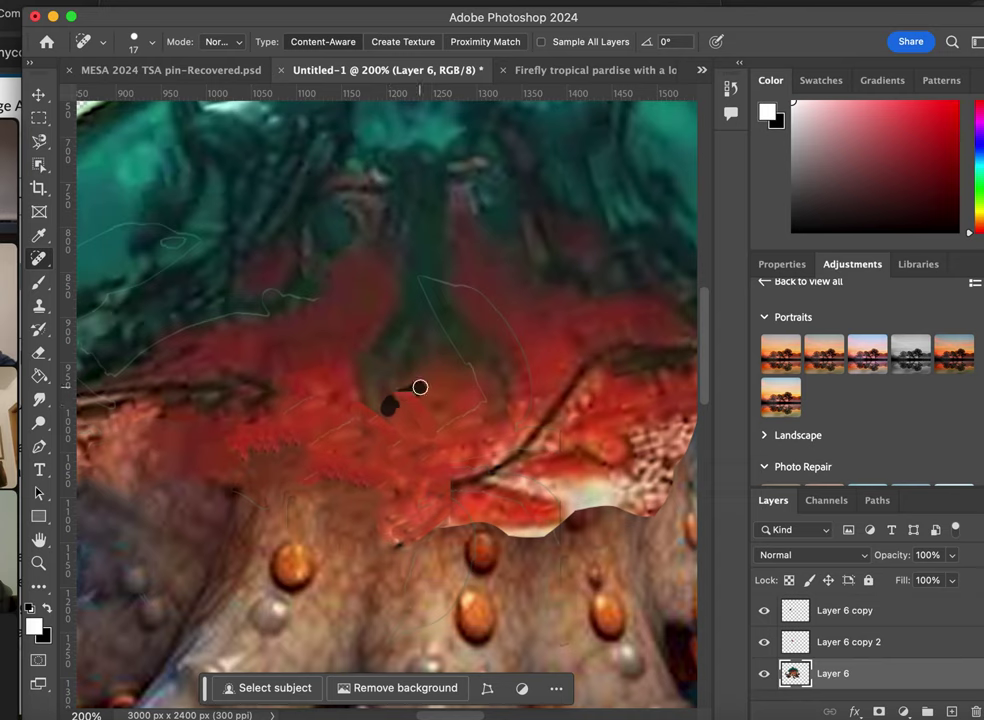
drag(428, 405, 432, 407)
- Merge Layer 6 and its two fill layers into a single layer
click(848, 644)
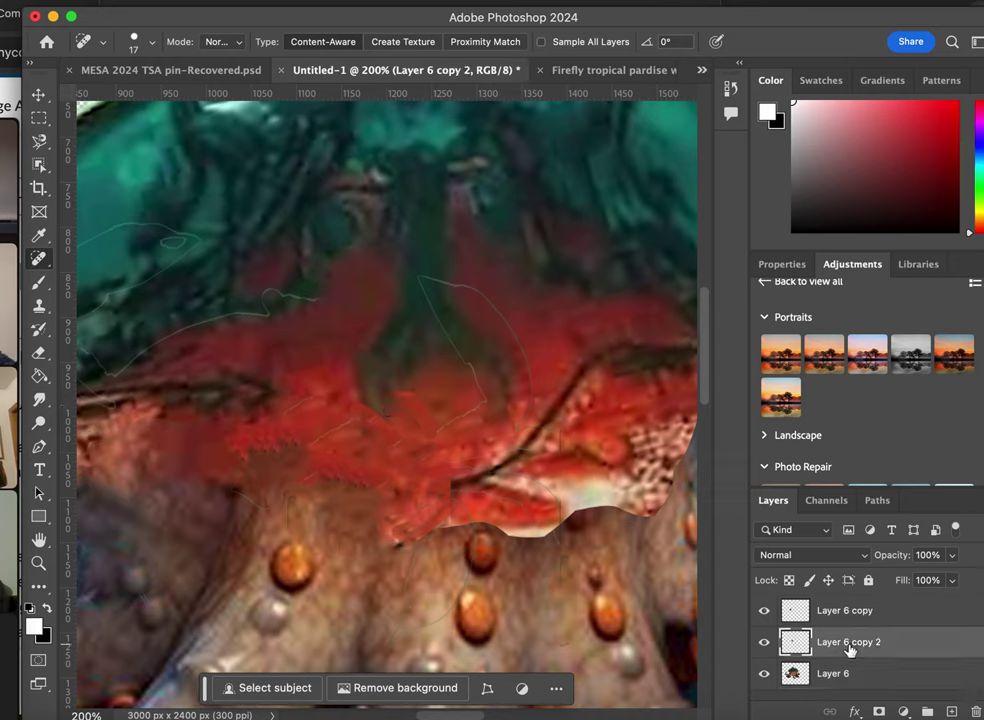
right_click(848, 648)
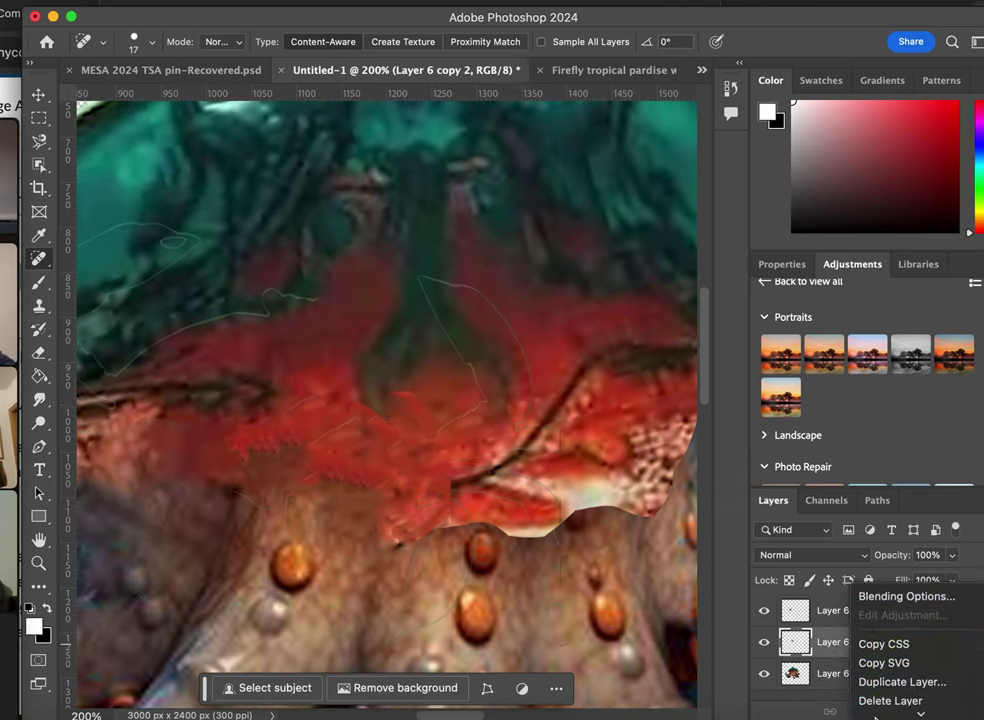
mouse_move(875, 716)
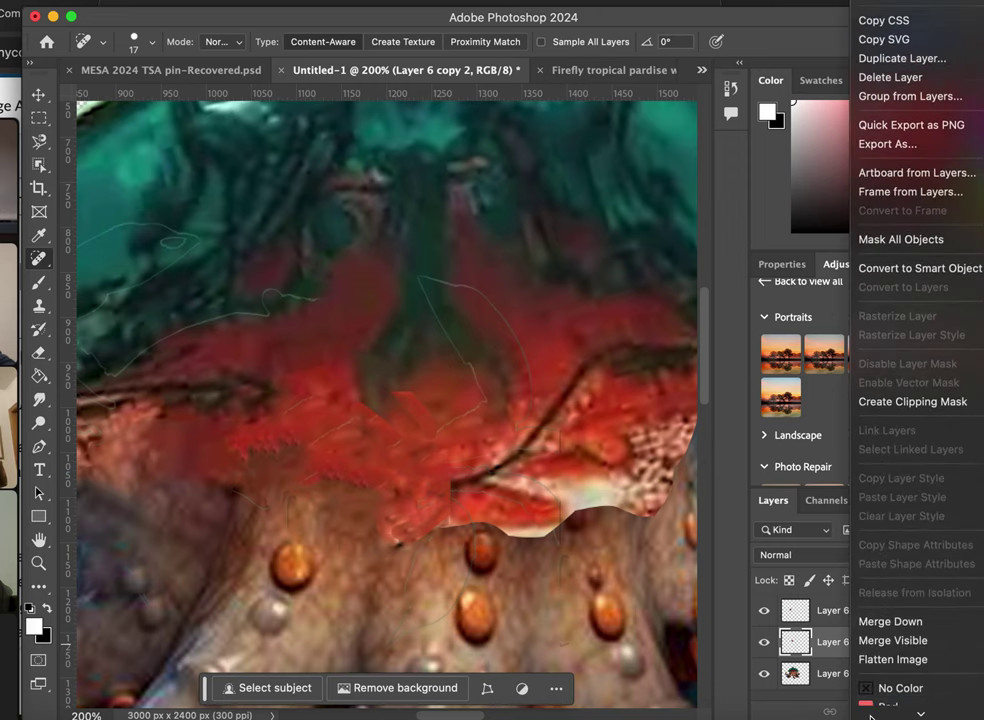
click(880, 584)
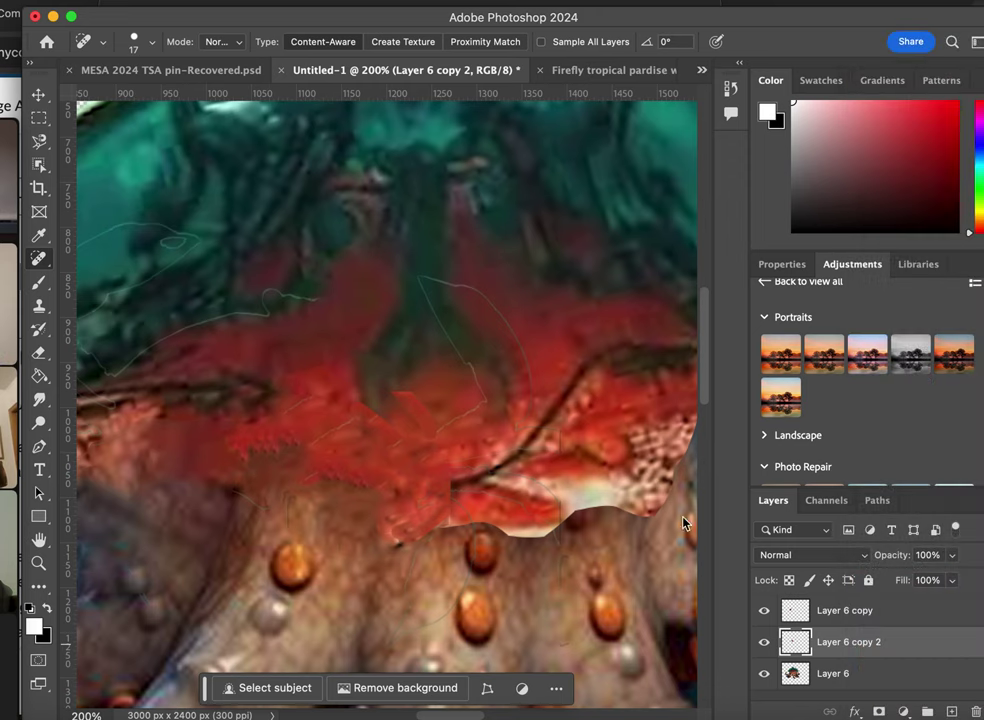
shift+click(440, 428)
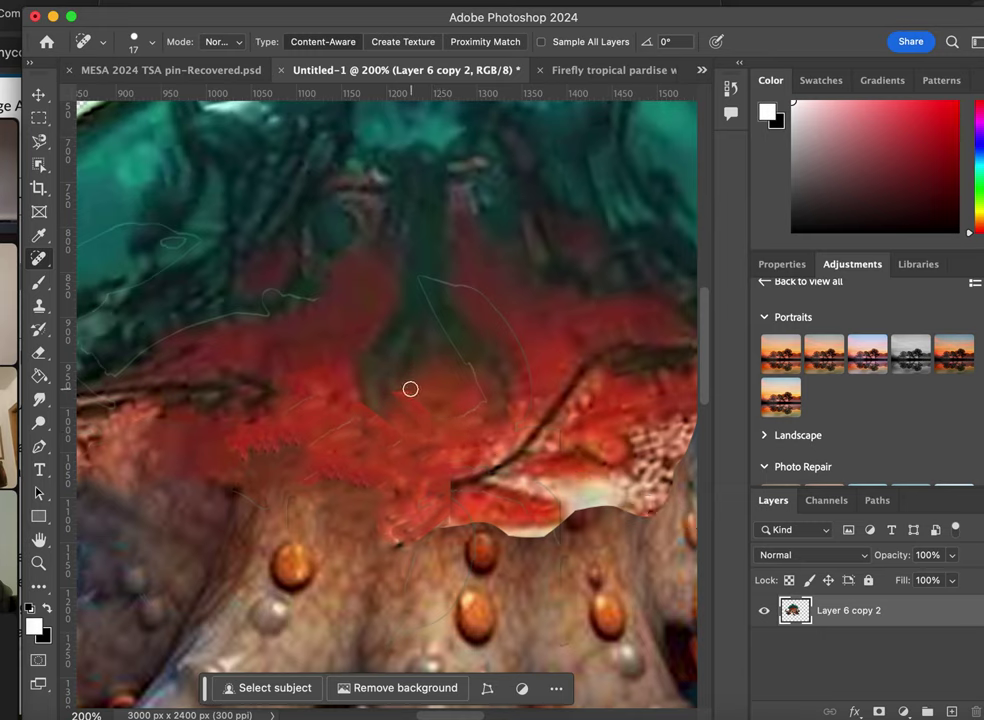
- Spot-heal the faint outlines around the green stem marking, the blunt end of the dark shell line, and the red seam edge below it
mouse_move(410, 389)
mouse_down()
mouse_move(374, 399)
mouse_move(421, 399)
mouse_move(407, 416)
mouse_move(435, 430)
mouse_move(486, 404)
mouse_move(422, 282)
mouse_move(475, 296)
mouse_move(527, 395)
mouse_up()
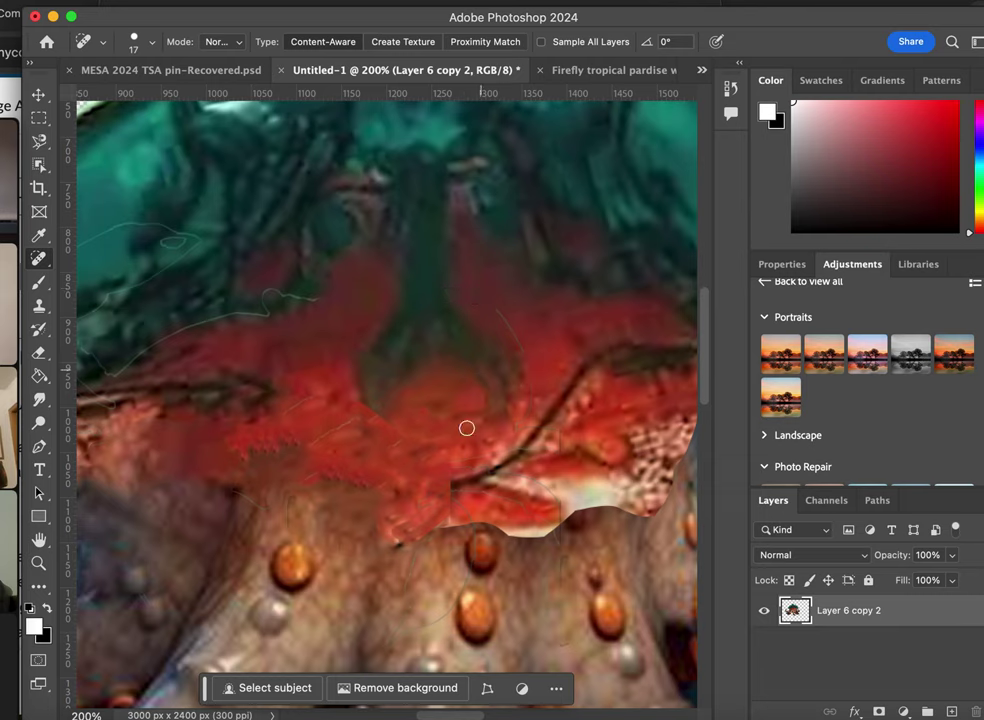
drag(446, 482, 489, 472)
mouse_move(402, 492)
mouse_down()
mouse_move(305, 465)
mouse_move(360, 488)
mouse_move(444, 501)
mouse_move(531, 457)
mouse_move(519, 455)
mouse_up()
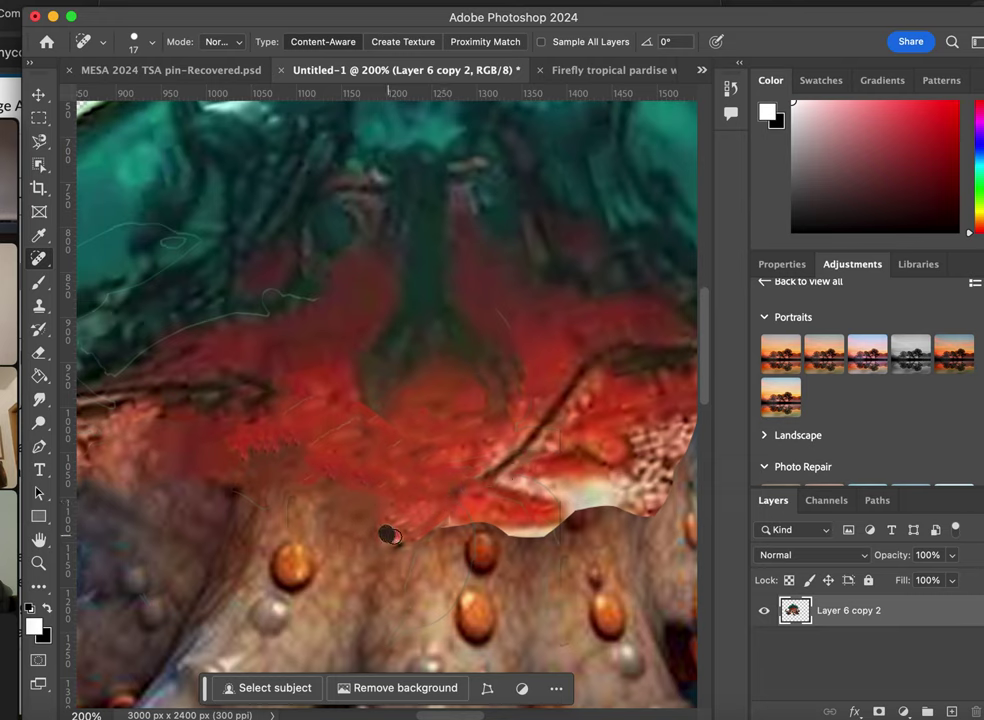
mouse_move(390, 536)
mouse_down()
mouse_move(430, 519)
mouse_move(451, 521)
mouse_move(411, 539)
mouse_move(473, 520)
mouse_up()
- Outline the center-right seam section, including the pale shell edge, the dark line's lower end and the orange sucker's top, with the Magnetic Lasso
scroll(290, 496, left, 5)
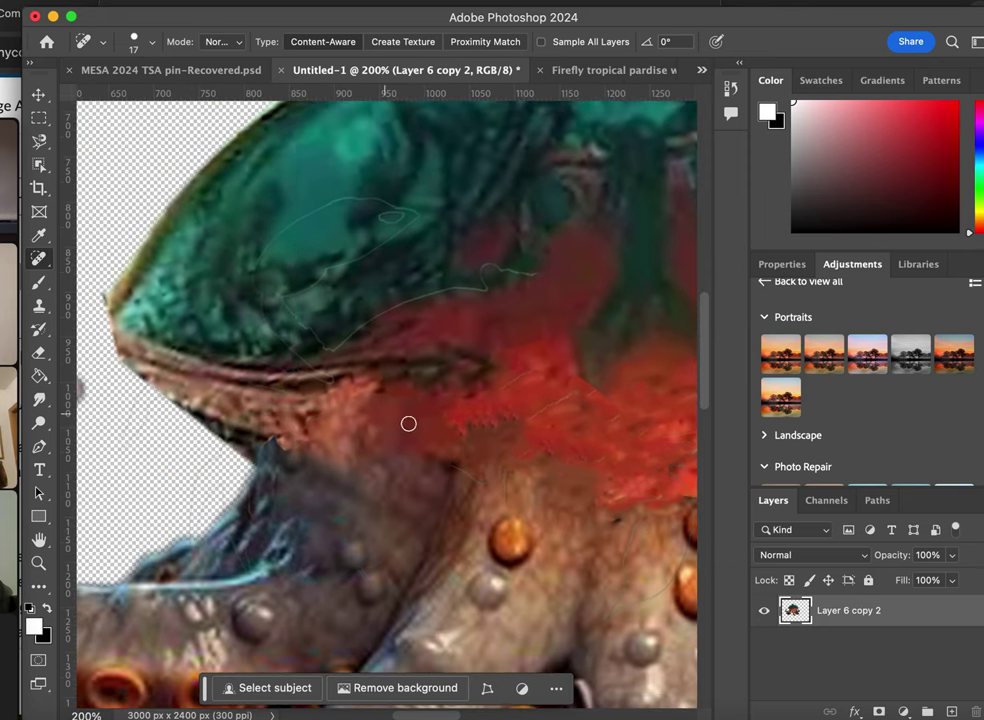
scroll(366, 428, down, 4)
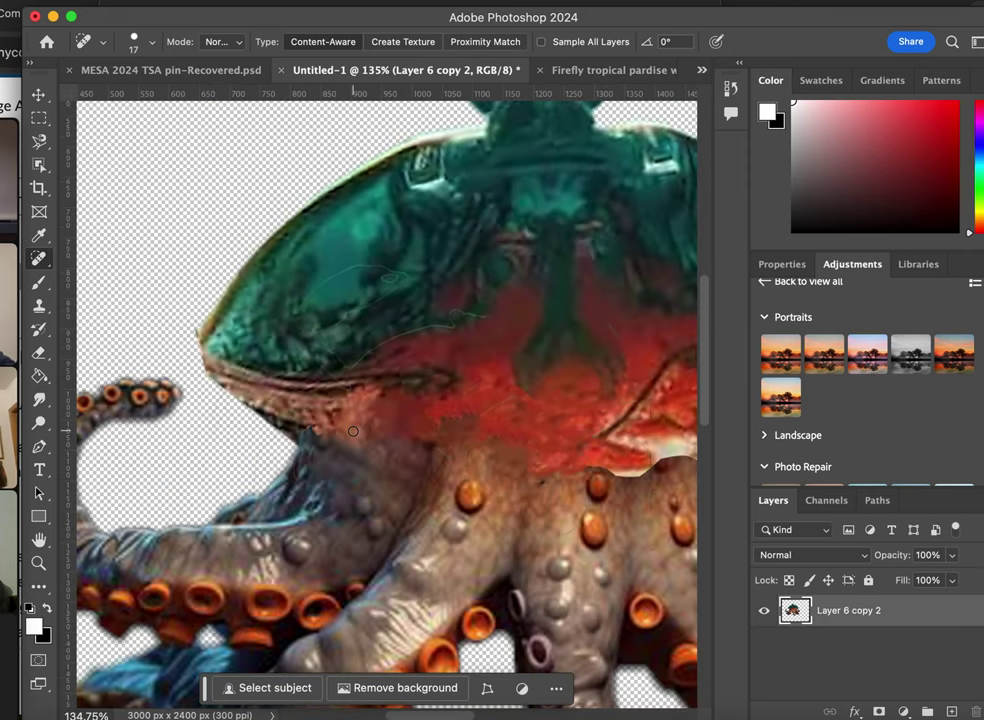
scroll(353, 431, down, 5)
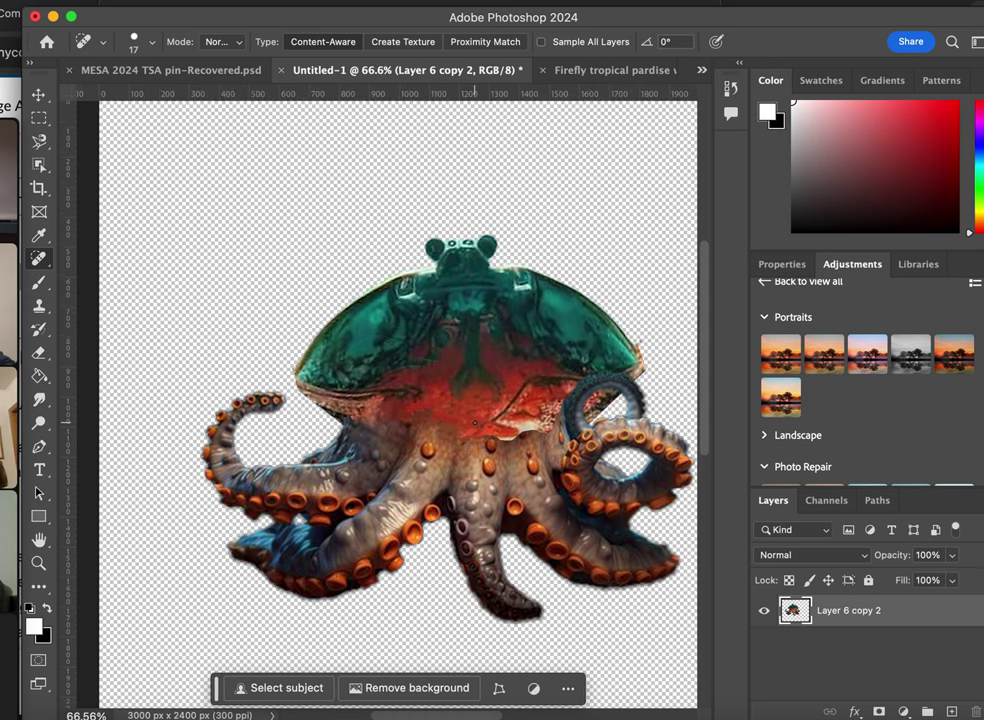
scroll(475, 422, up, 3)
scroll(475, 422, right, 3)
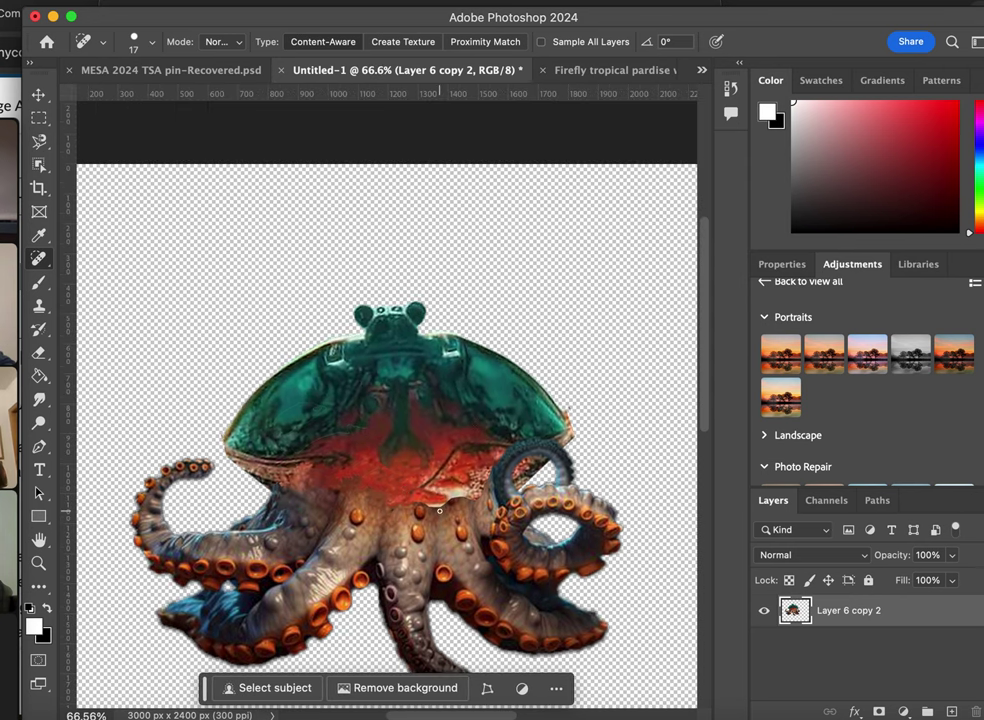
scroll(439, 510, up, 4)
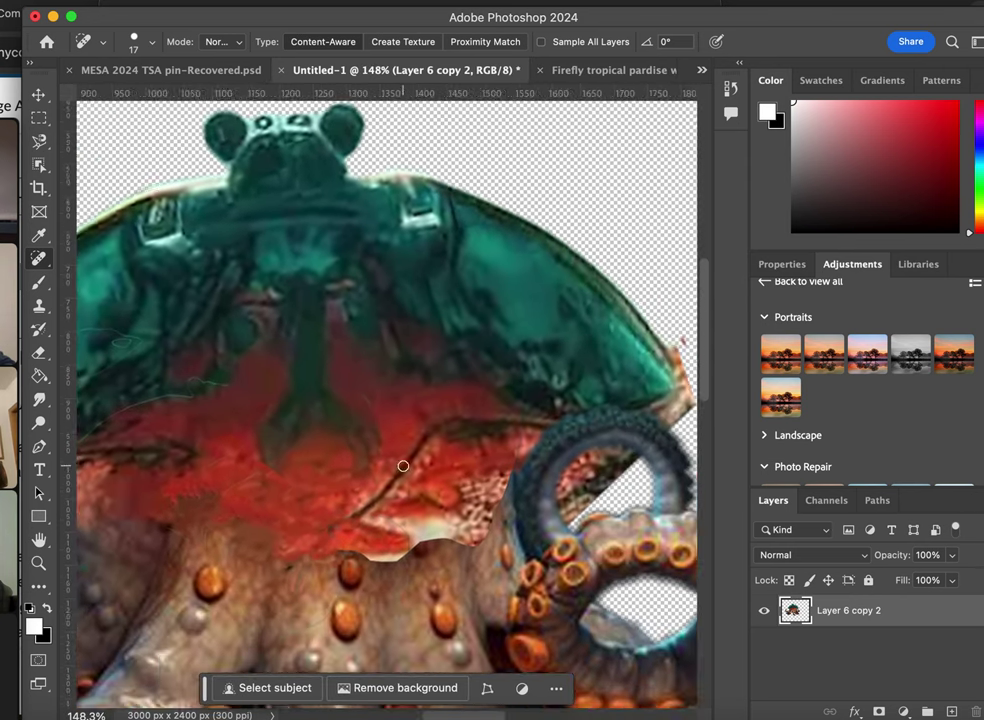
scroll(403, 466, up, 5)
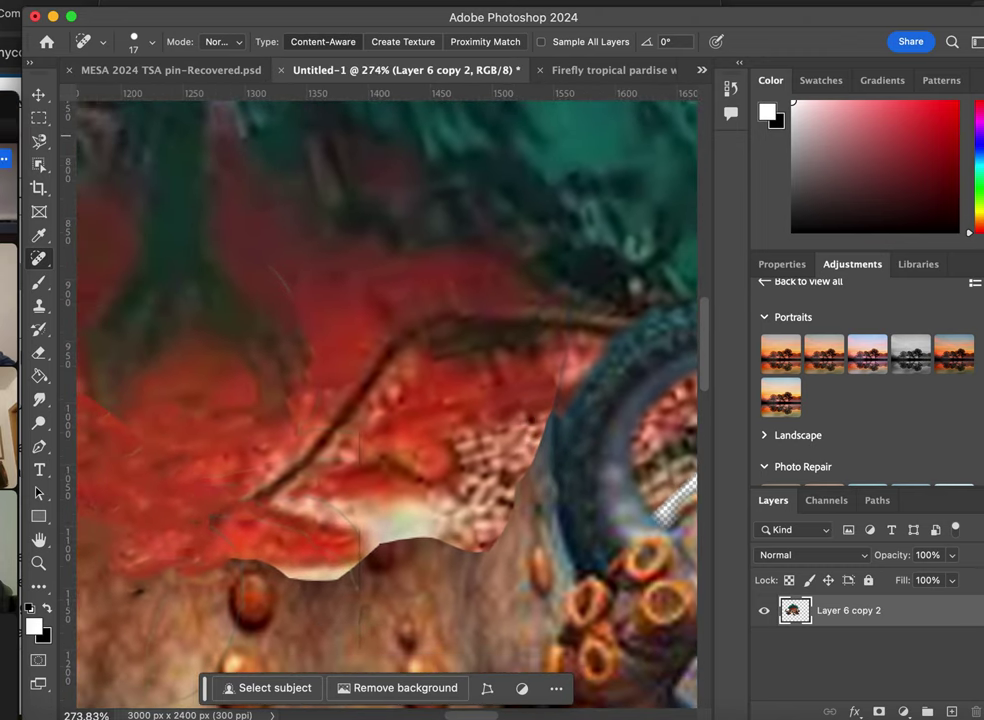
key(l)
click(137, 546)
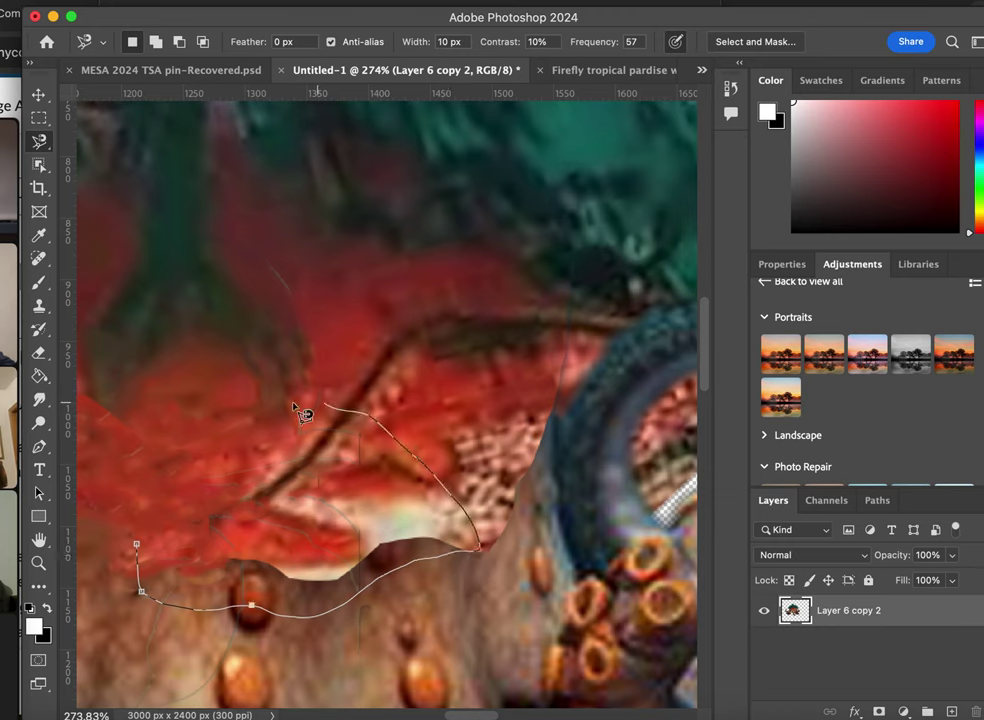
click(139, 550)
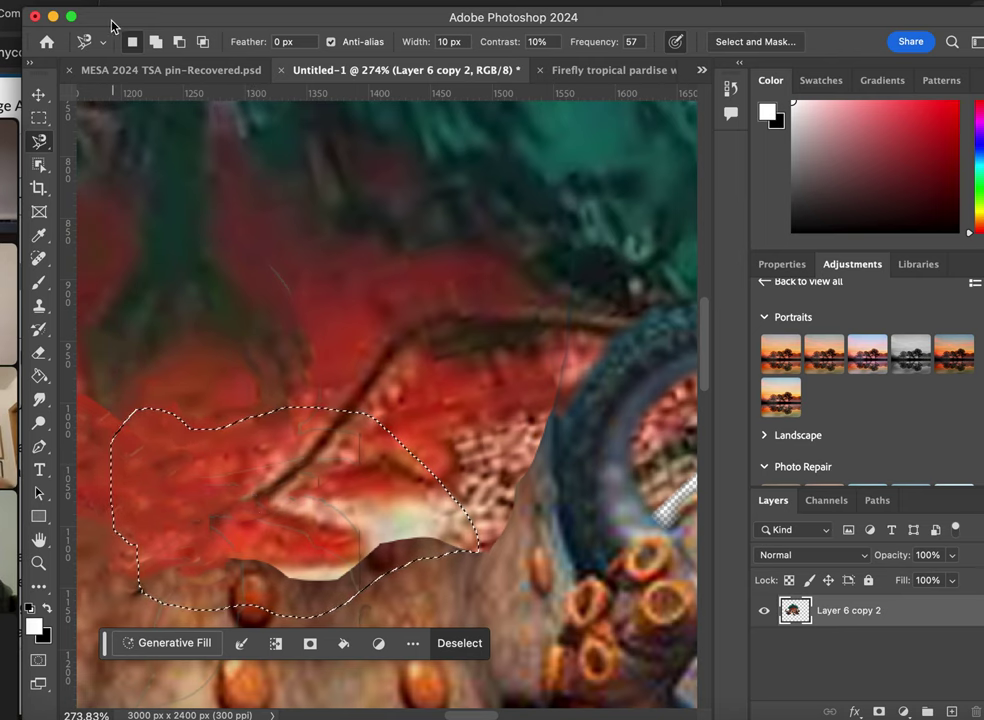
- Content-Aware Fill the selected seam section onto a new layer, excluding the red shell areas above and beside it from the sampling area
click(30, 2)
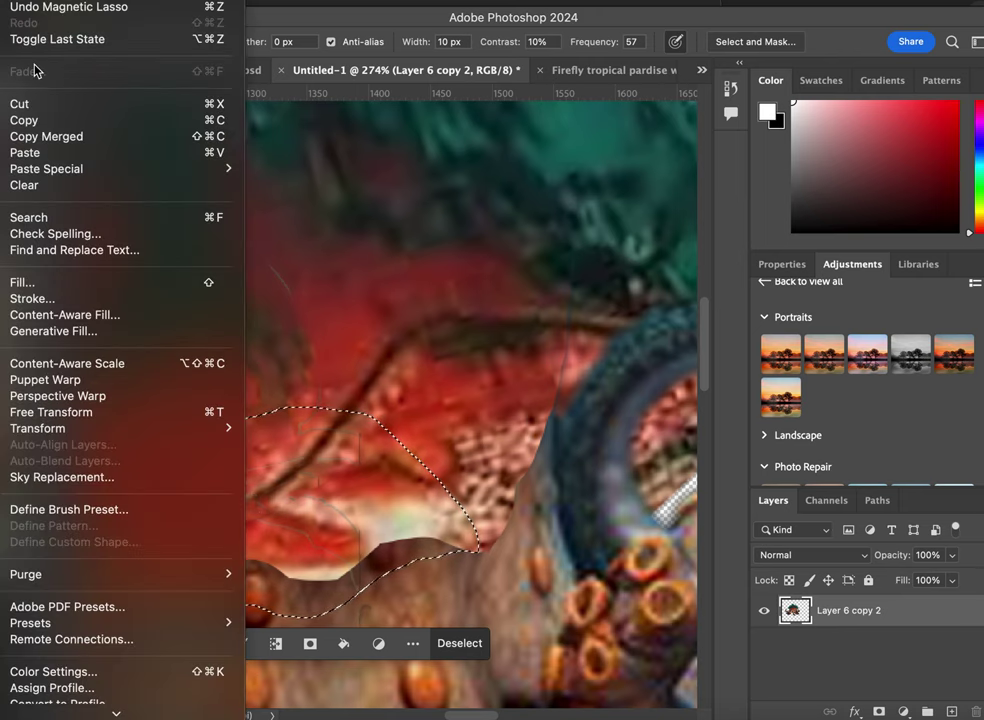
click(88, 315)
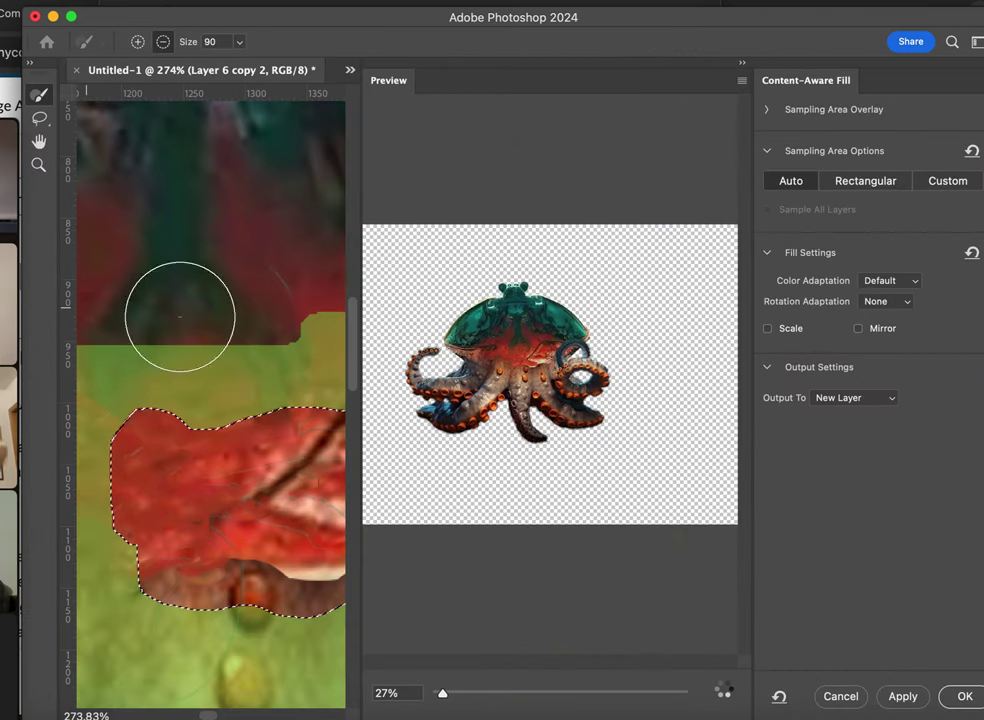
drag(242, 364, 243, 329)
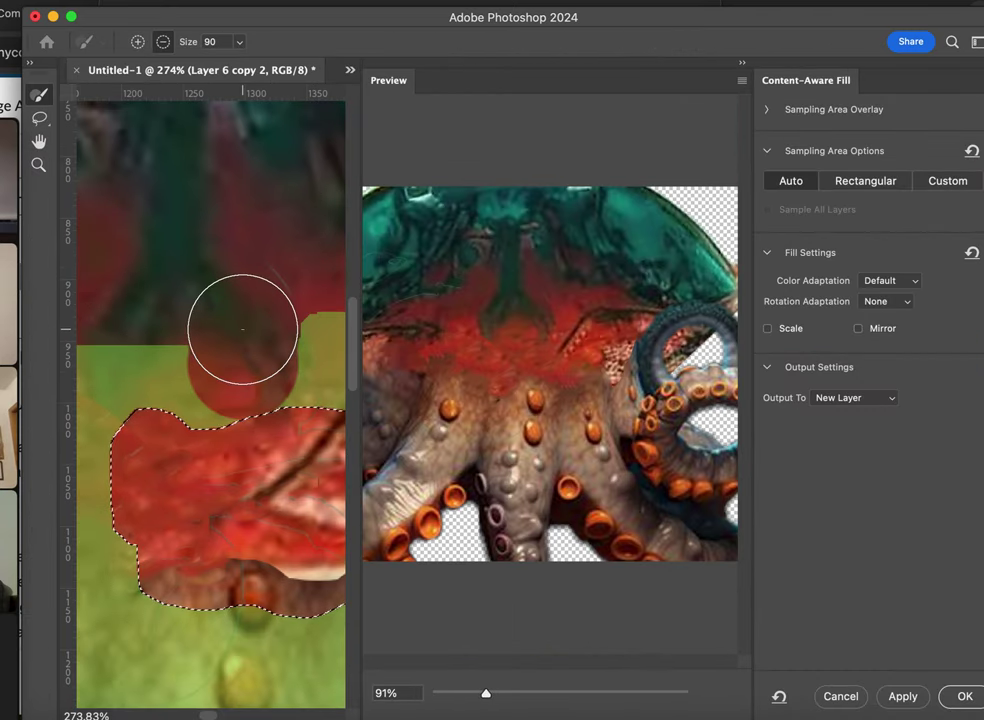
click(282, 343)
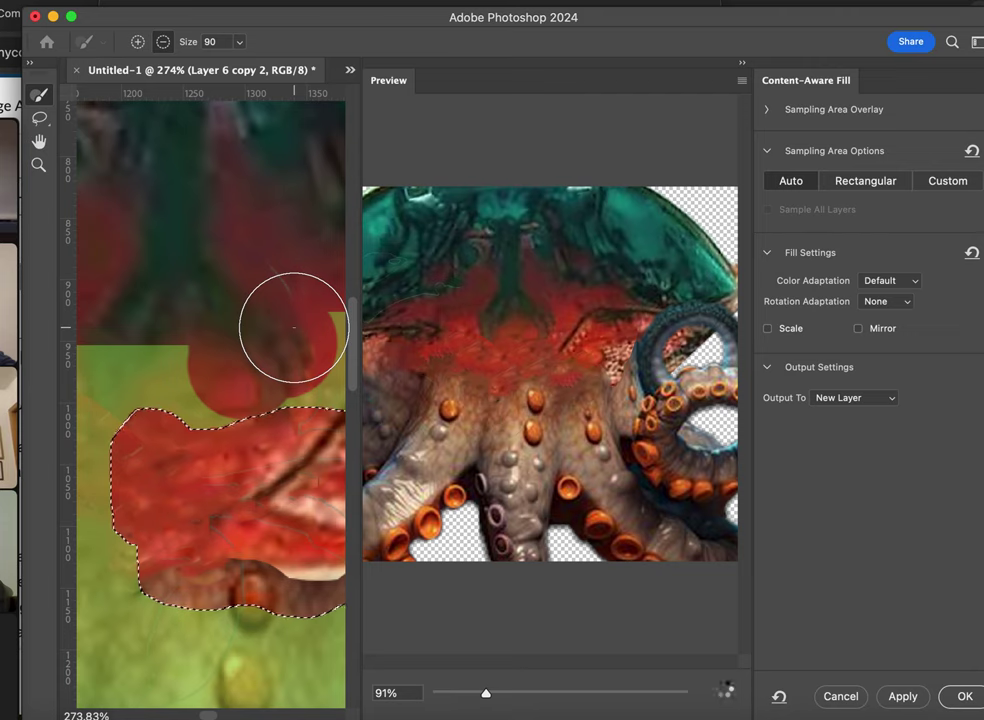
click(294, 327)
scroll(293, 333, right, 4)
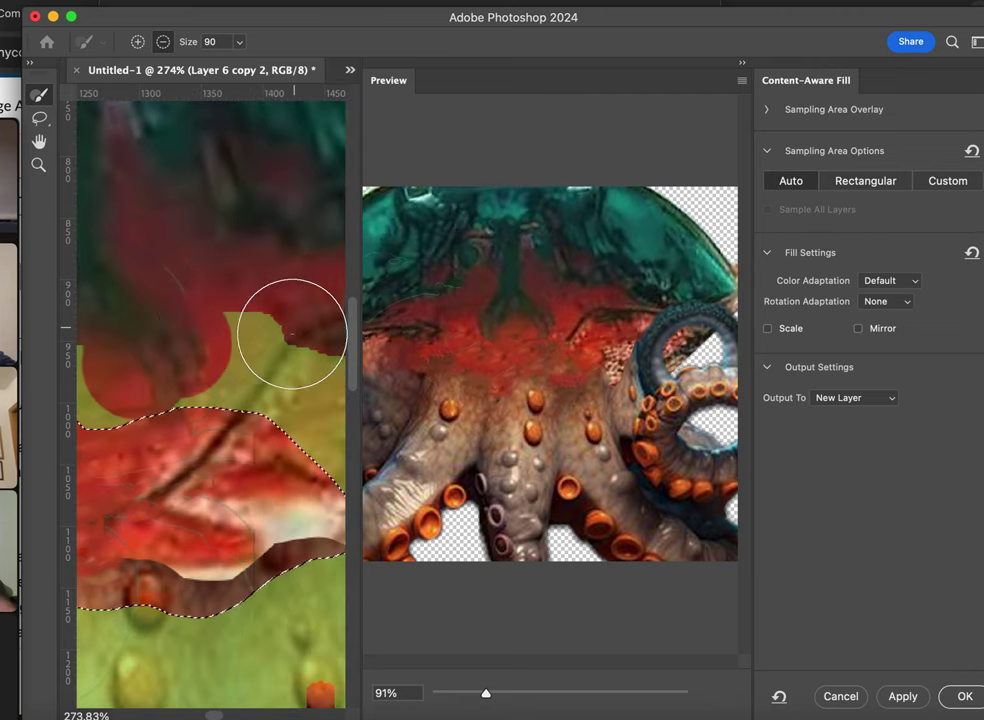
click(277, 391)
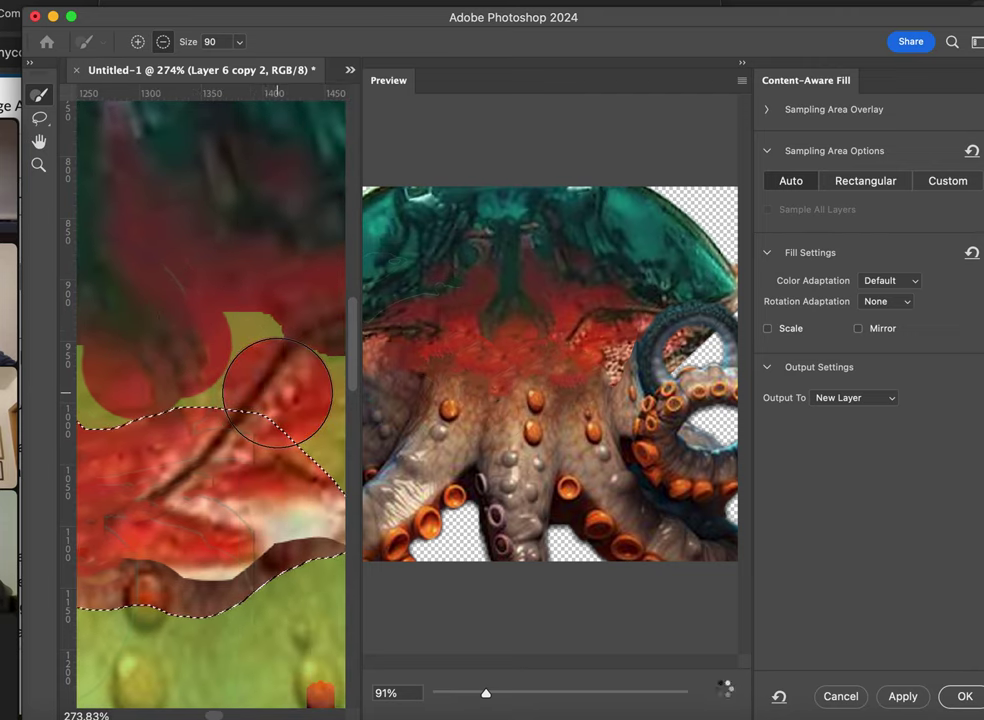
scroll(283, 400, right, 3)
scroll(283, 400, up, 2)
click(281, 405)
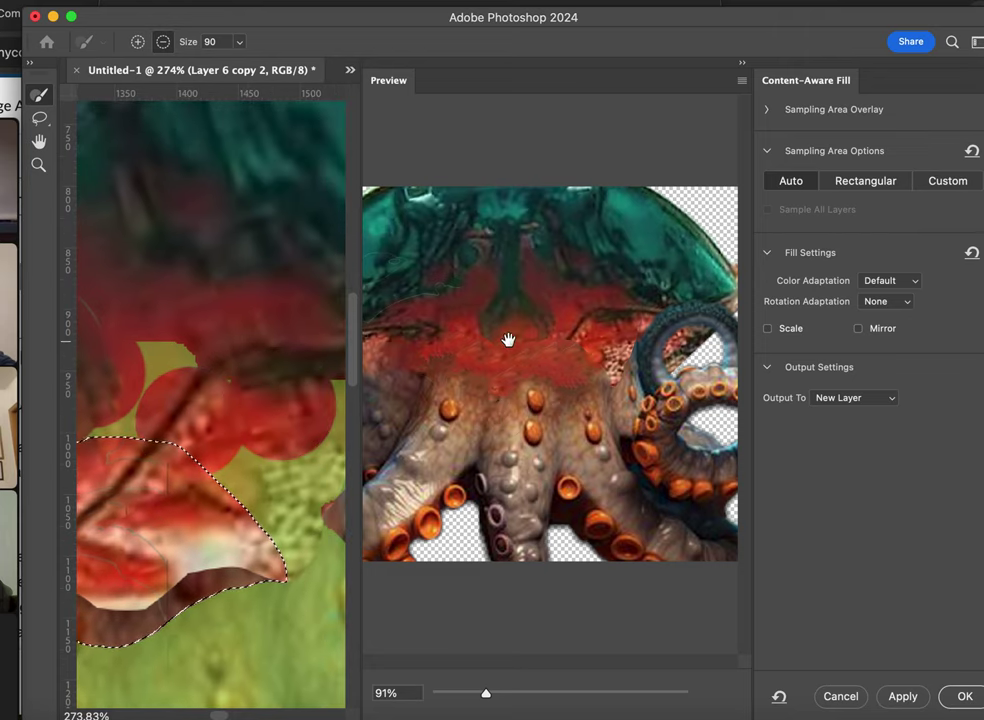
click(962, 696)
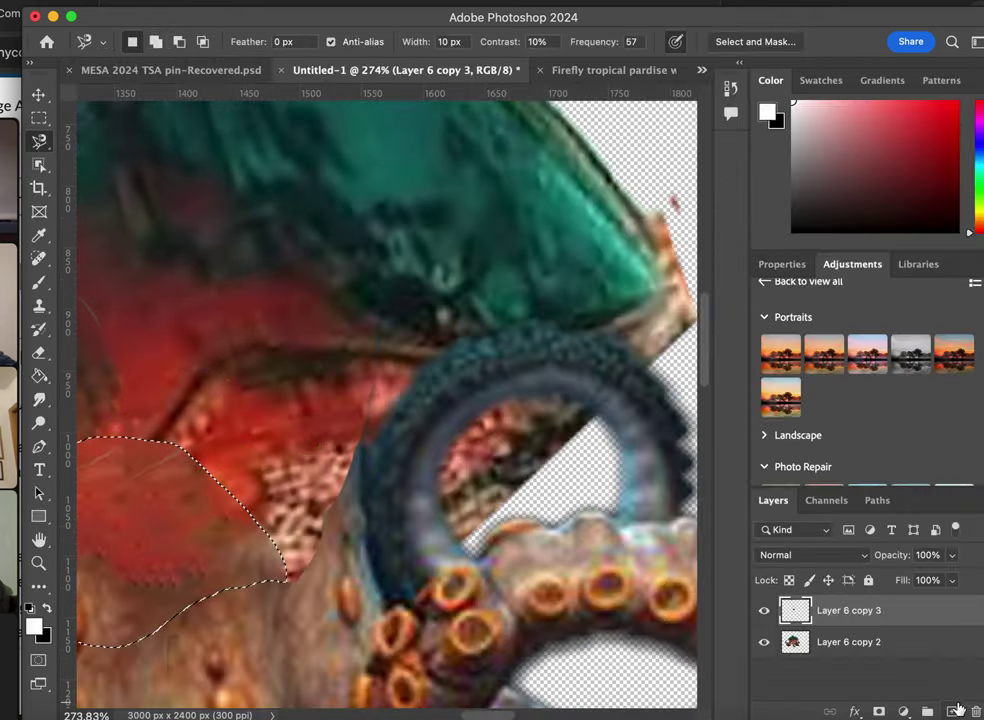
- Outline the remaining shell patch between the dark curved line and the coiled tentacle, including its pale speckled tip, with the Magnetic Lasso
scroll(460, 652, left, 10)
scroll(460, 652, down, 2)
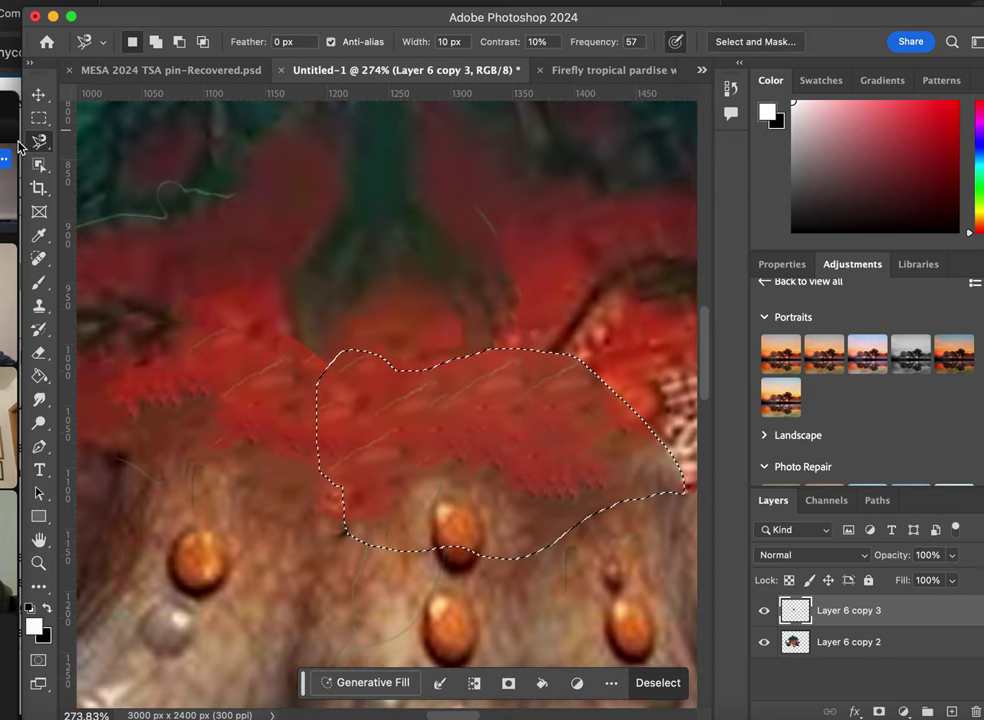
scroll(446, 270, right, 10)
scroll(446, 270, up, 3)
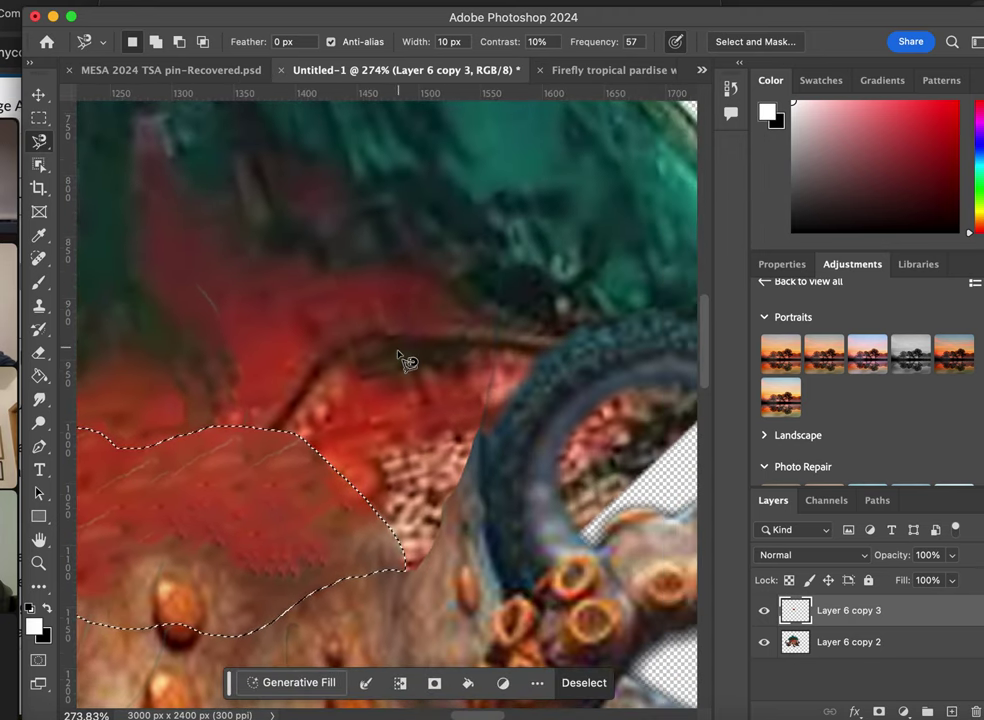
click(397, 352)
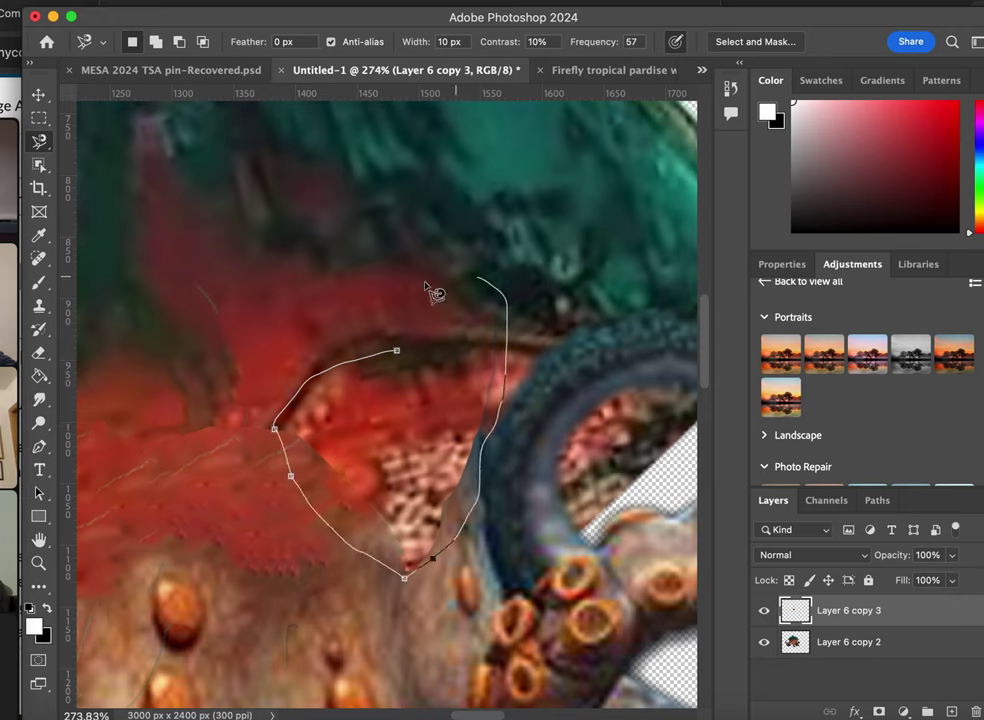
click(399, 354)
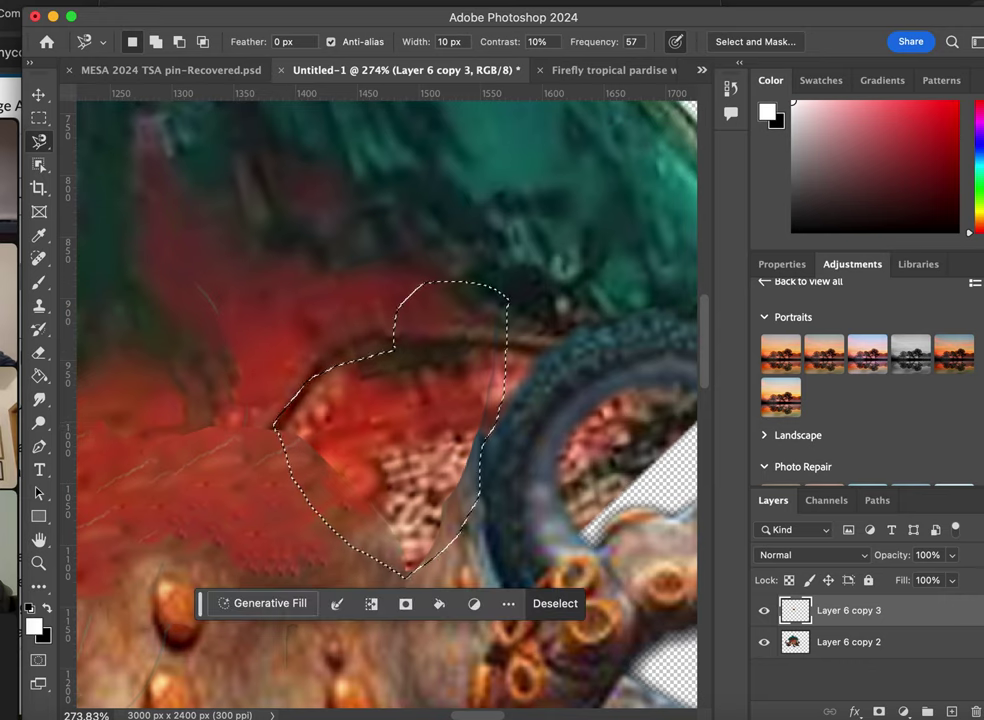
click(18, 2)
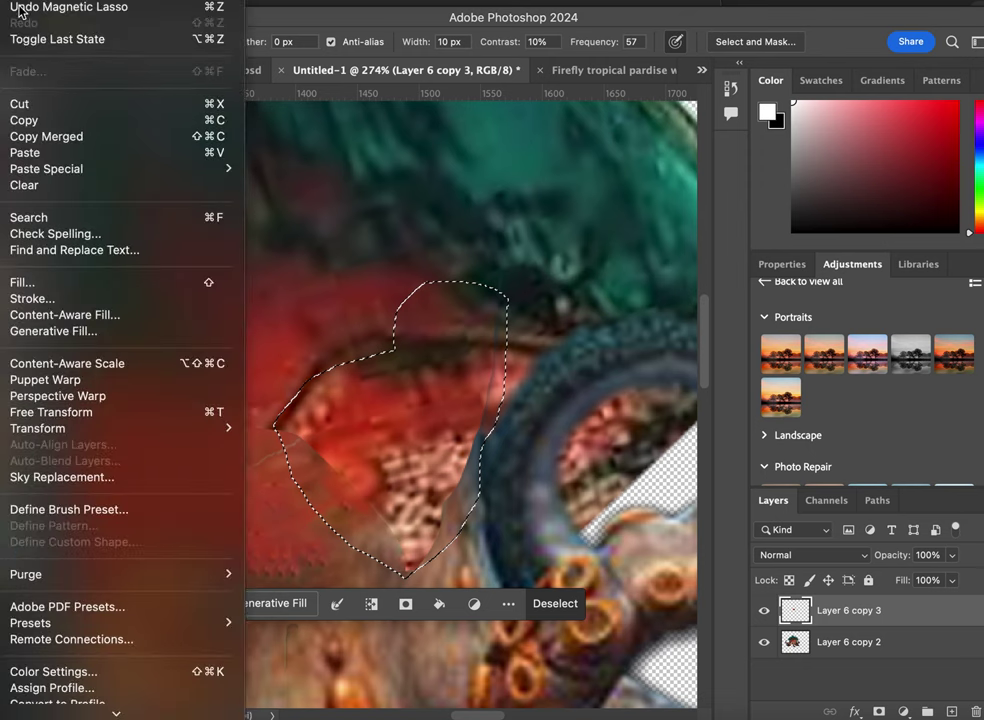
click(73, 316)
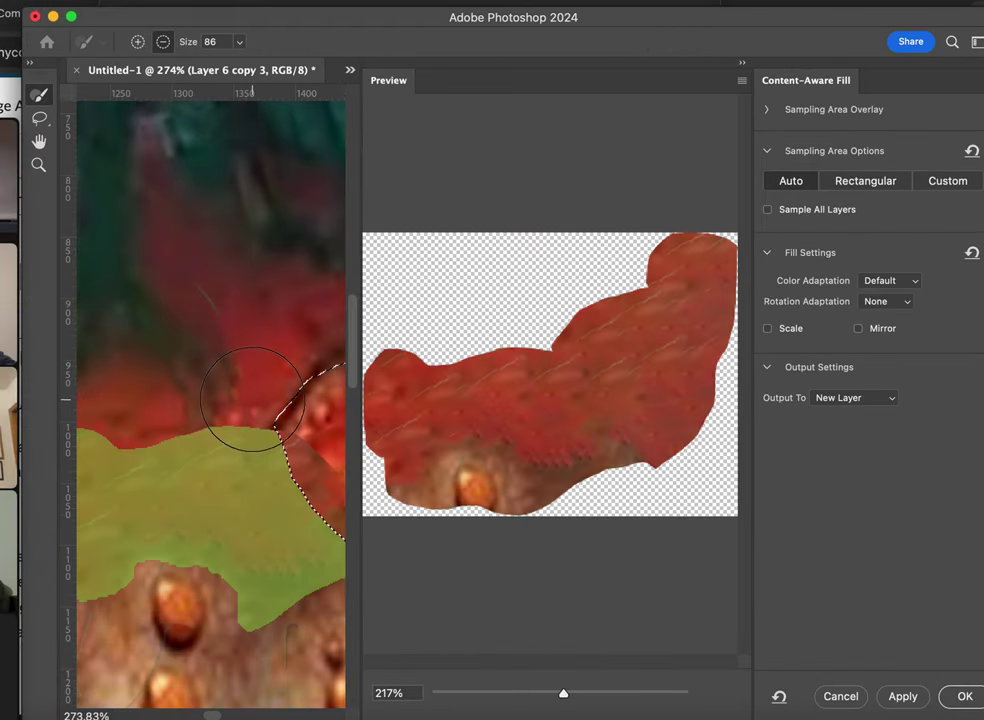
click(836, 698)
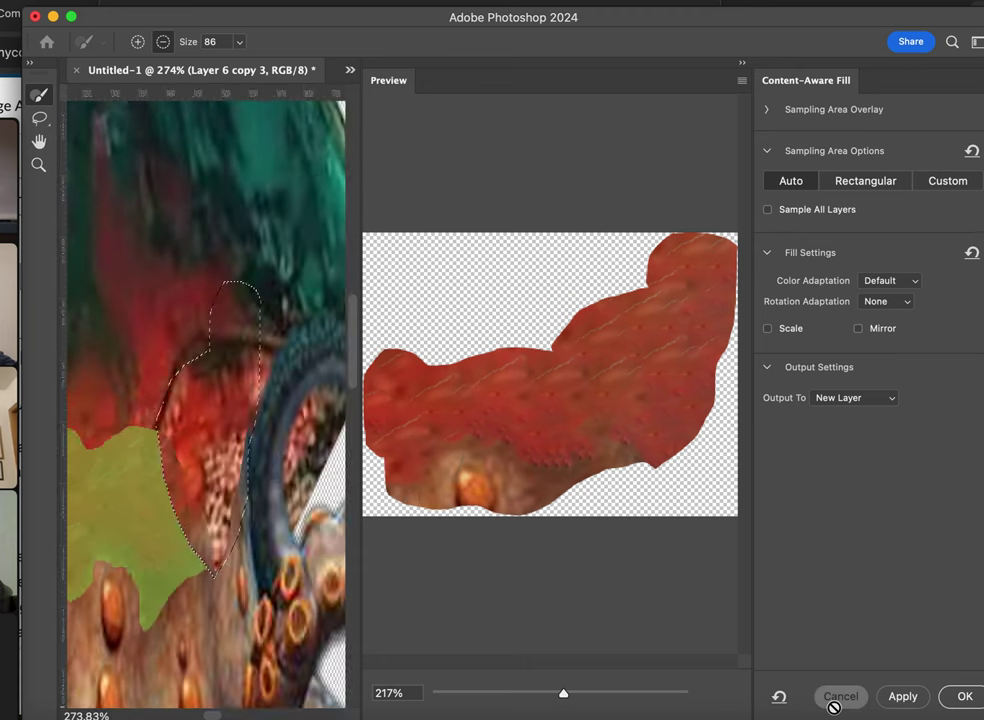
- Content-Aware Fill the outlined shell patch from Layer 6 copy 2 onto a new layer, excluding the red shell area beside it from sampling
click(828, 648)
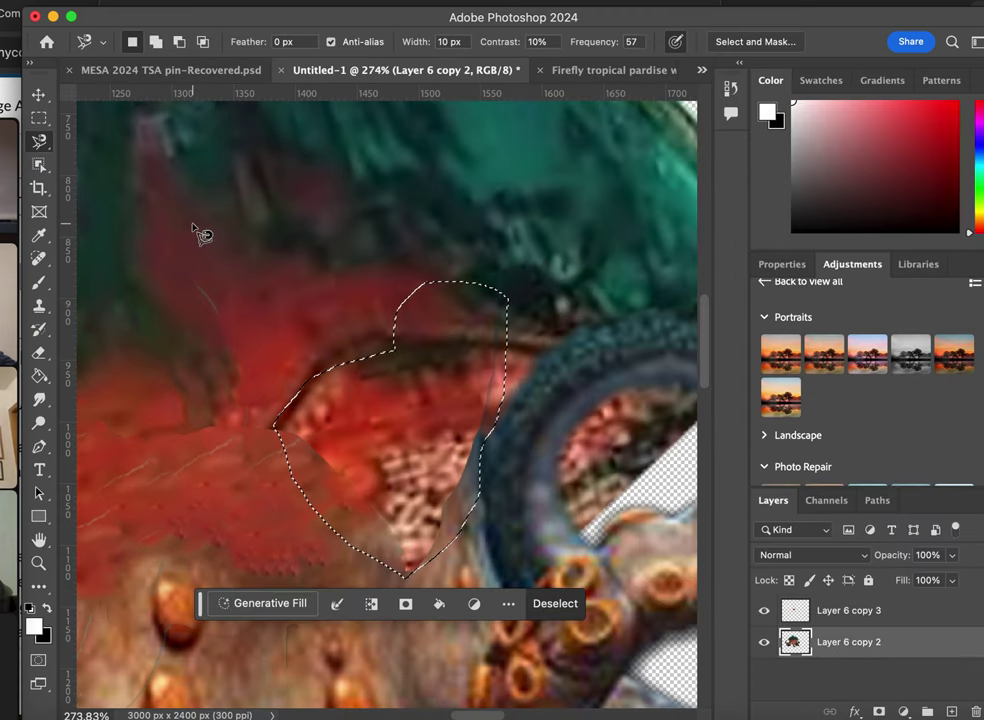
click(20, 2)
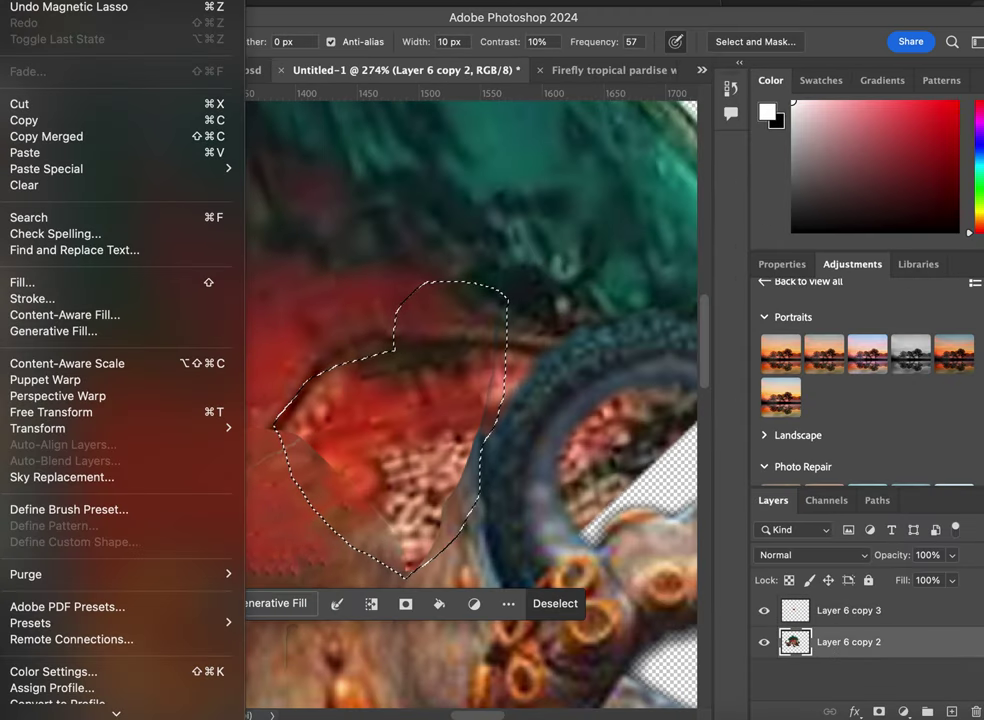
click(78, 319)
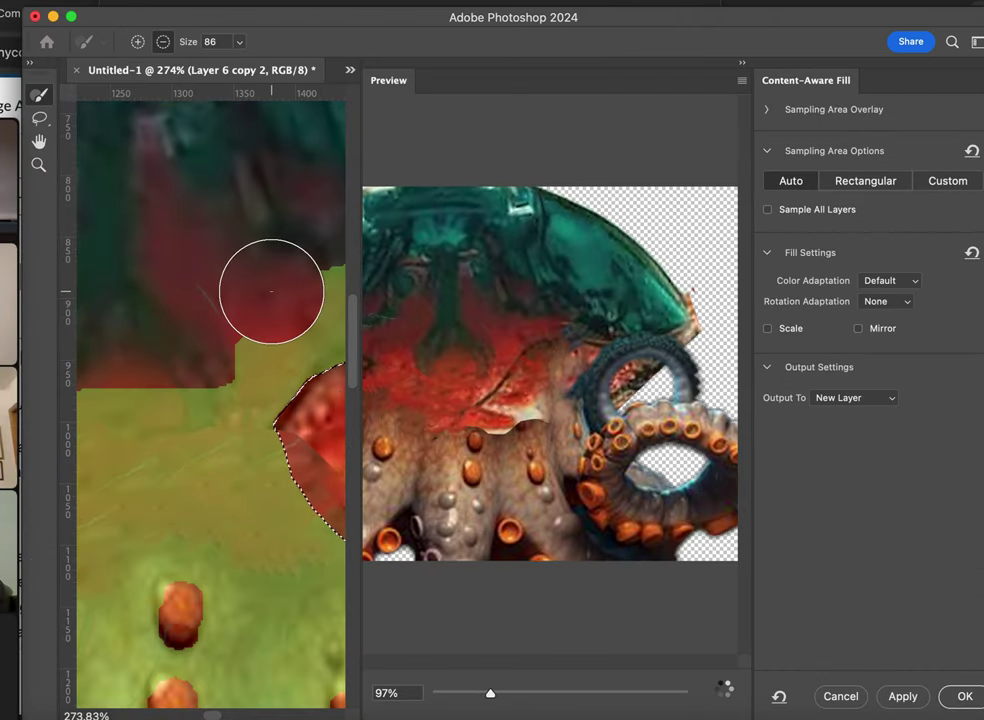
mouse_move(280, 323)
mouse_down()
mouse_move(257, 362)
mouse_move(262, 407)
mouse_move(278, 440)
mouse_up()
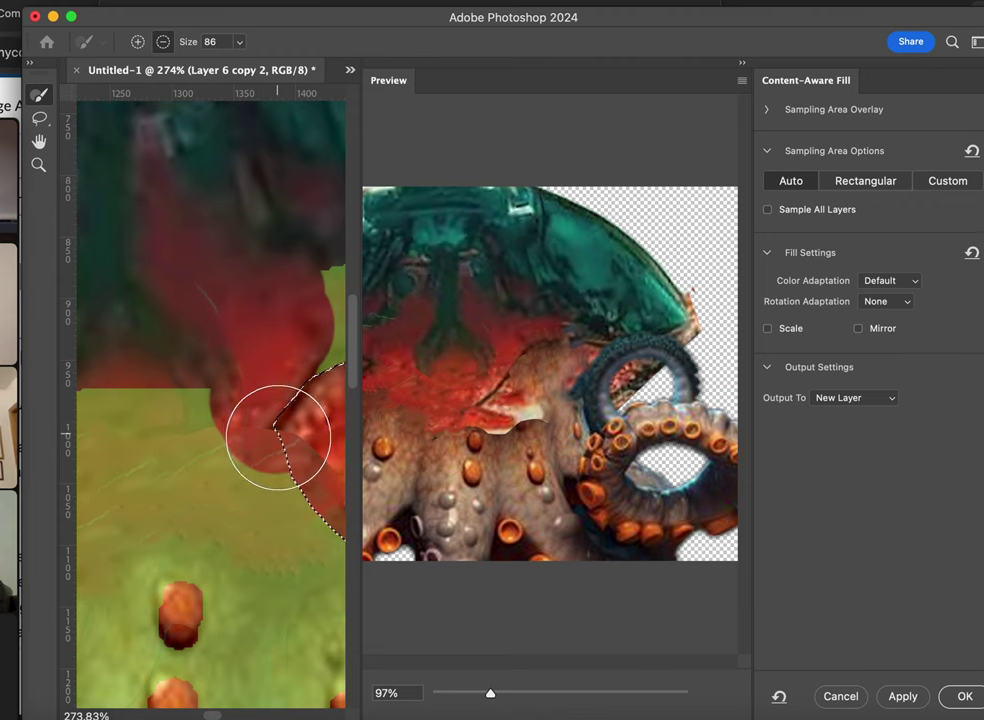
click(960, 696)
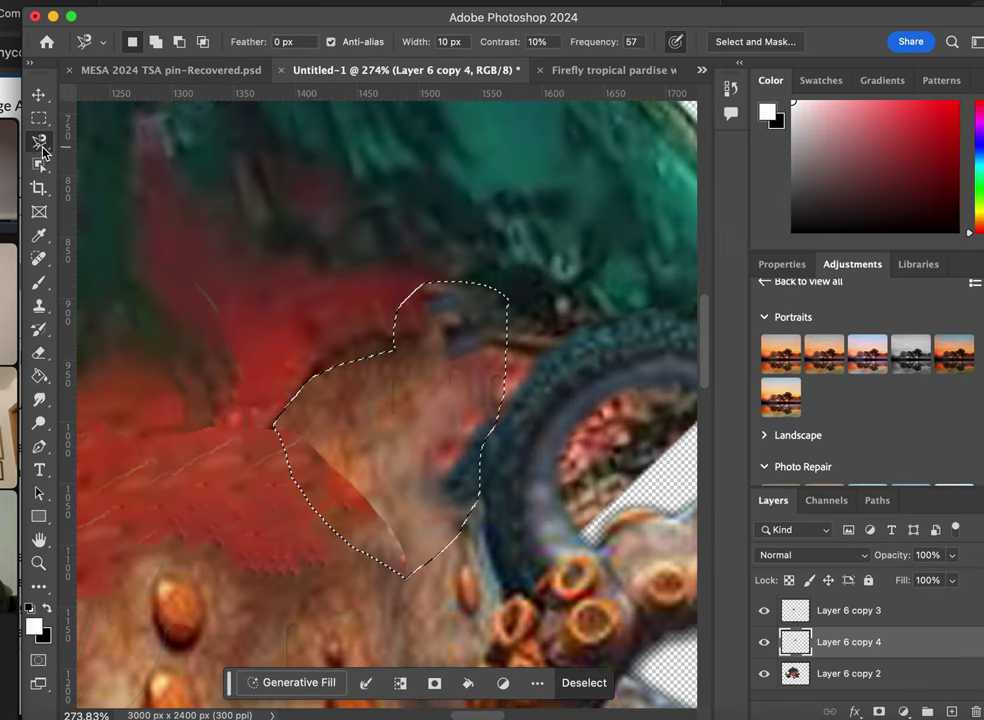
- Clear the selection around the filled shell patch and check the whole creature
click(40, 124)
click(323, 358)
scroll(323, 358, down, 2)
scroll(323, 358, down, 4)
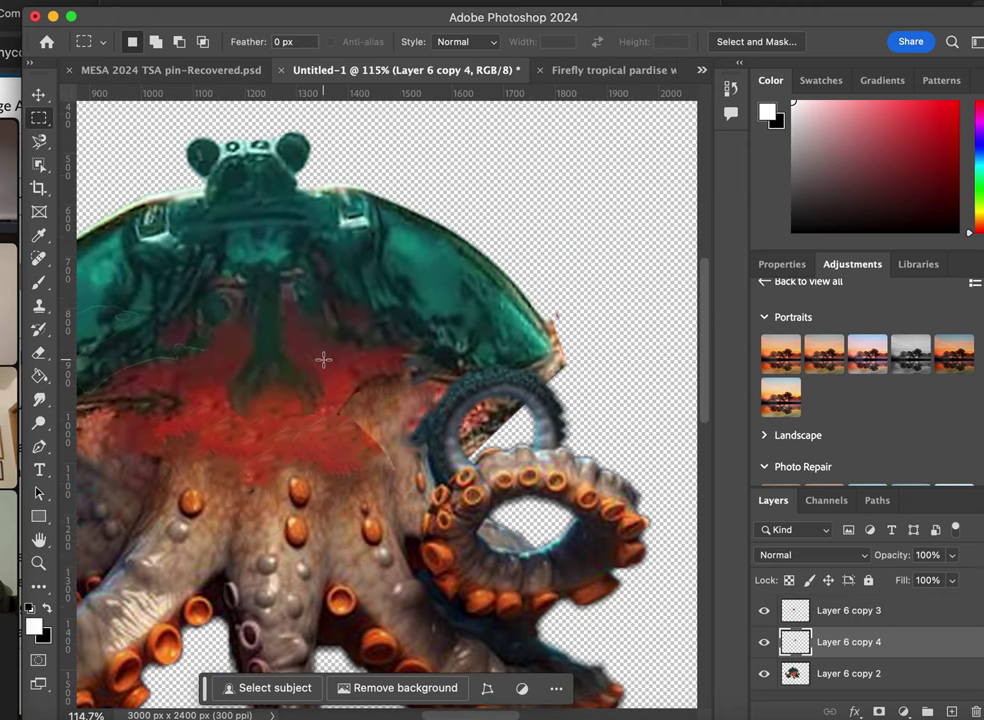
scroll(323, 358, down, 4)
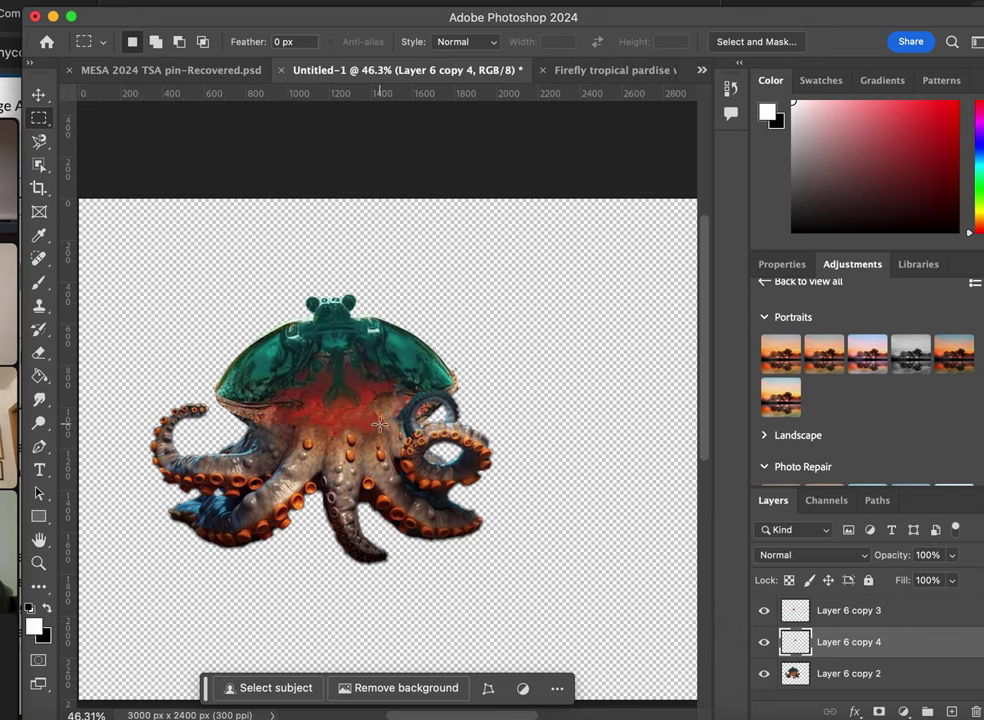
drag(380, 424, 376, 387)
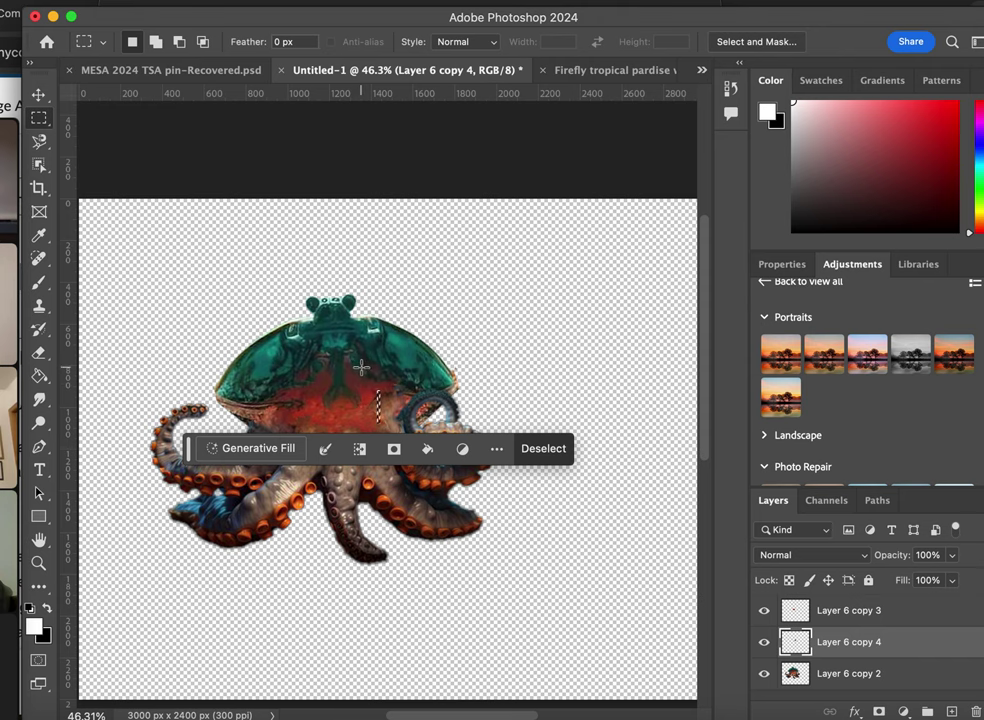
scroll(361, 367, up, 5)
click(312, 367)
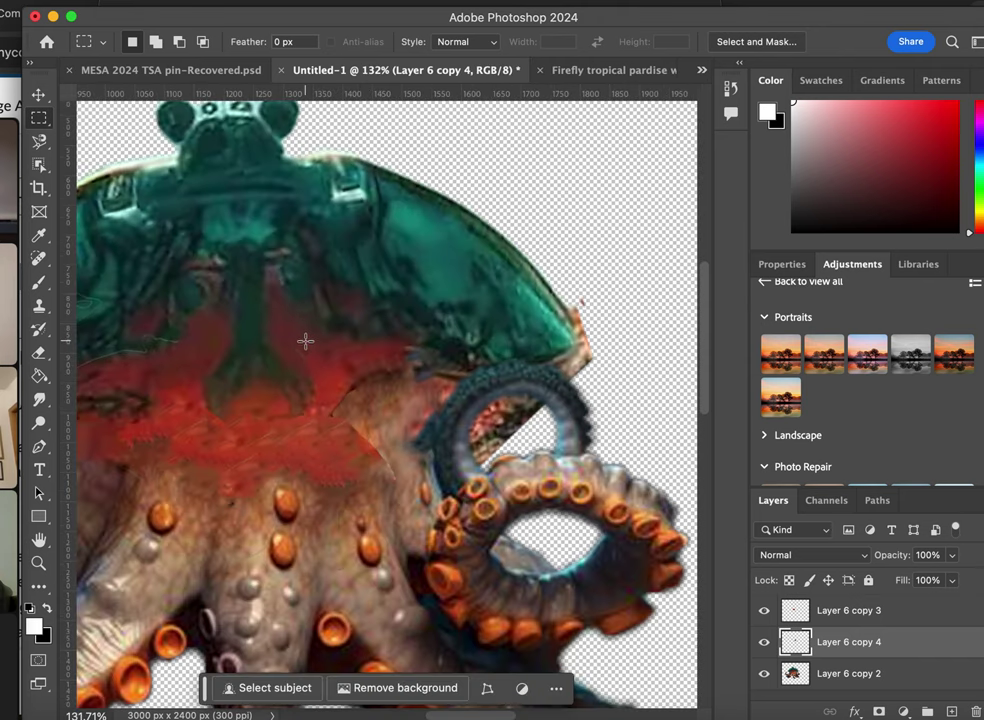
- Marquee-select a square section of red shell and brown fill beside the coiled tentacle and define it as a brush preset
drag(305, 341, 411, 437)
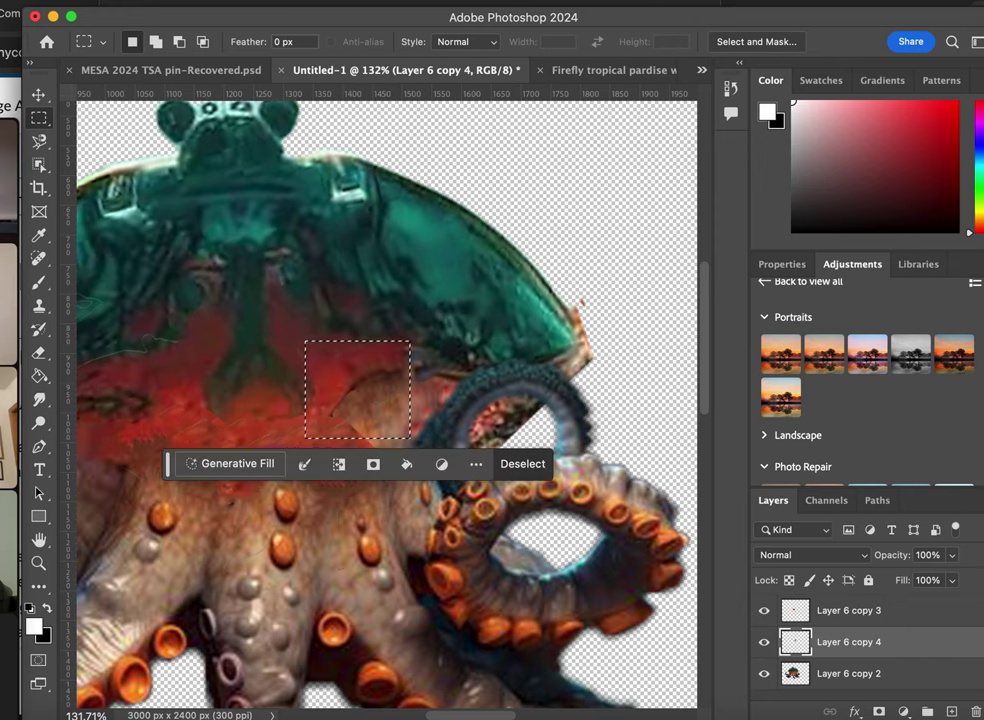
click(14, 2)
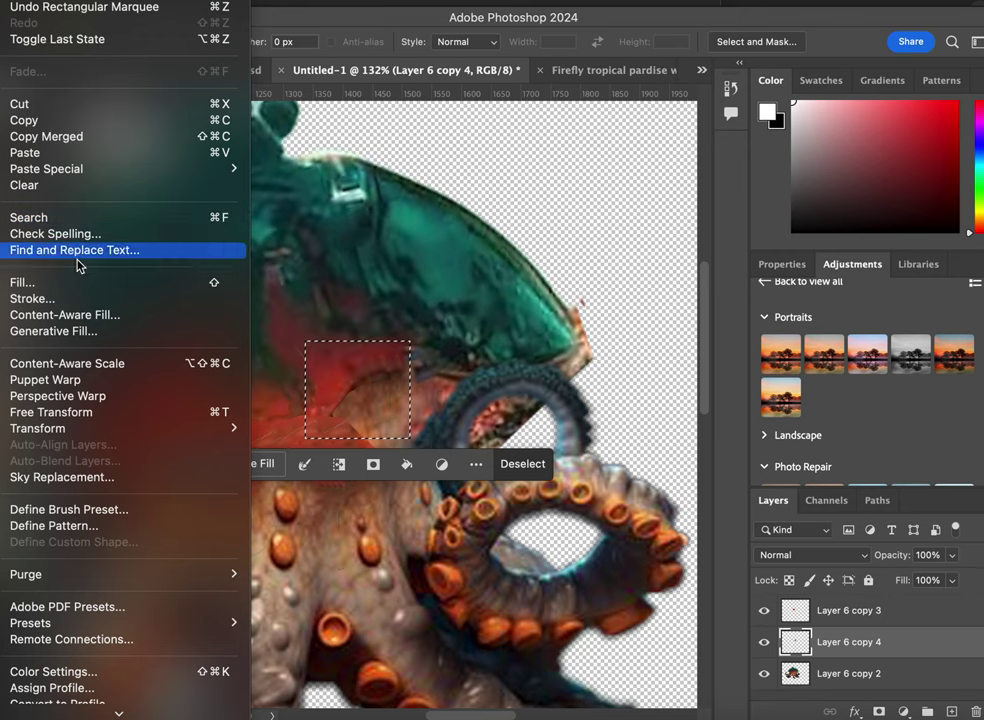
click(101, 511)
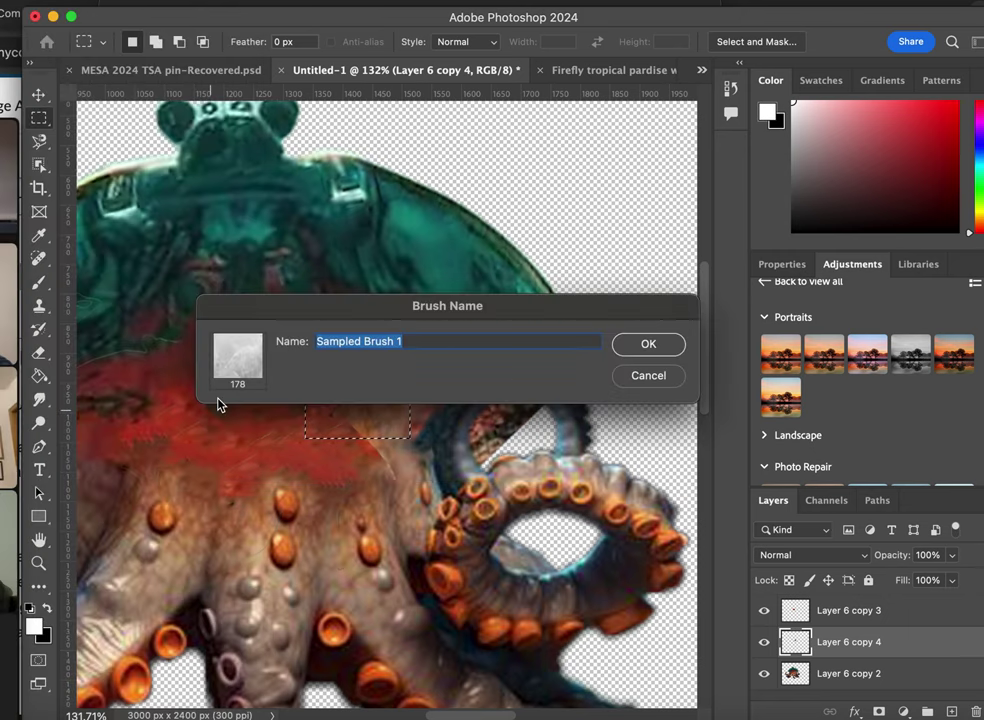
click(641, 345)
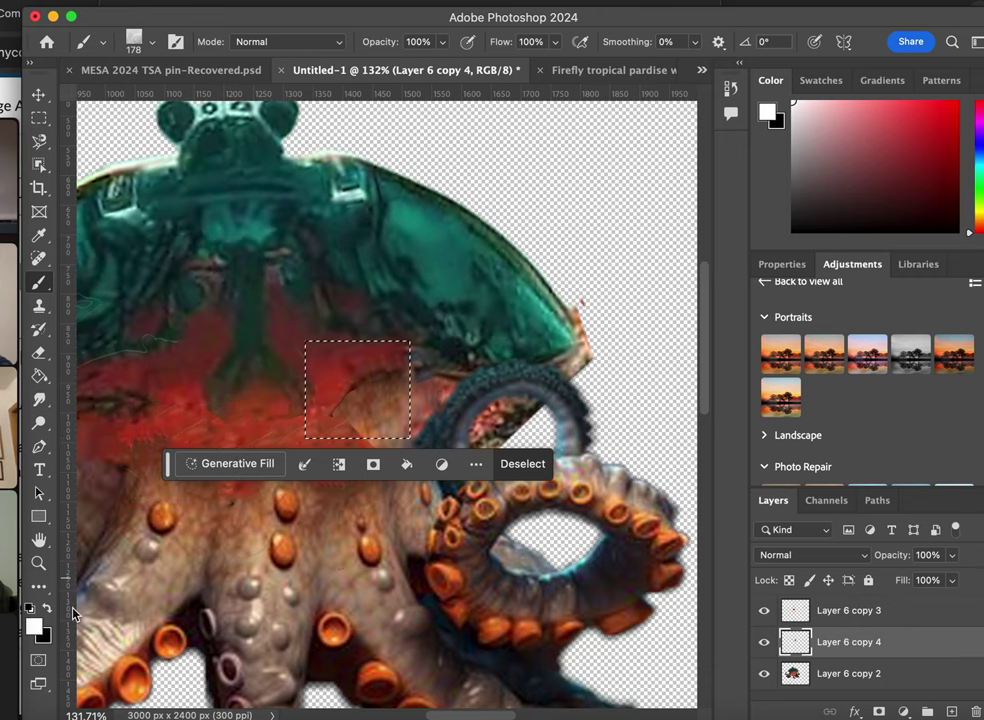
- Try the newly sampled brush in white inside the selected square and undo the stroke
mouse_move(370, 390)
mouse_down()
mouse_move(356, 385)
mouse_move(408, 469)
mouse_up()
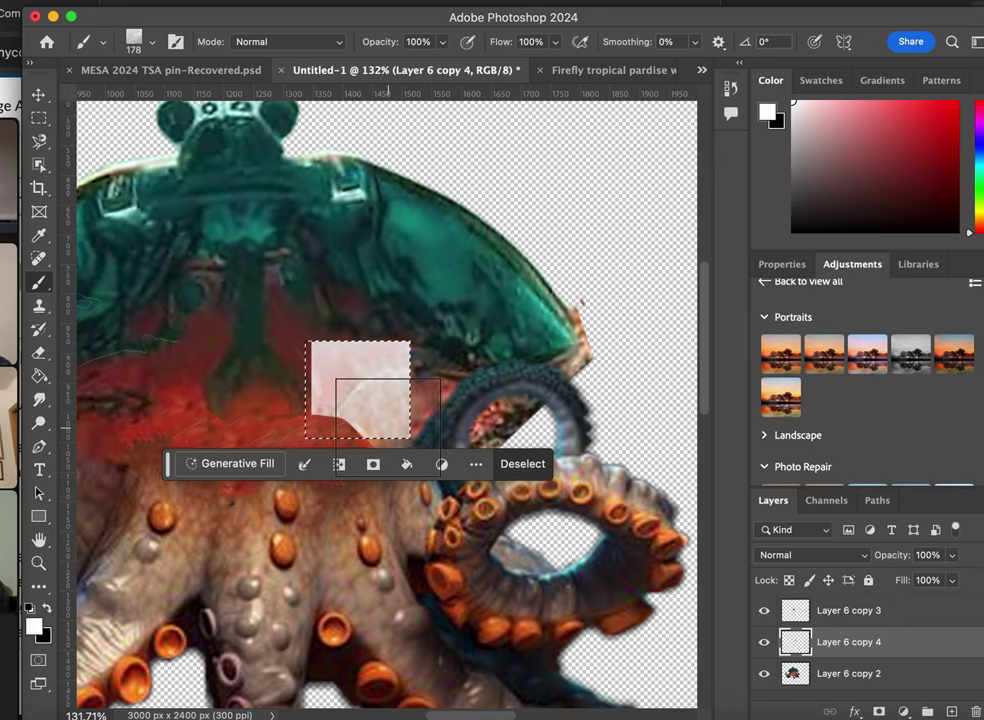
key(super+z)
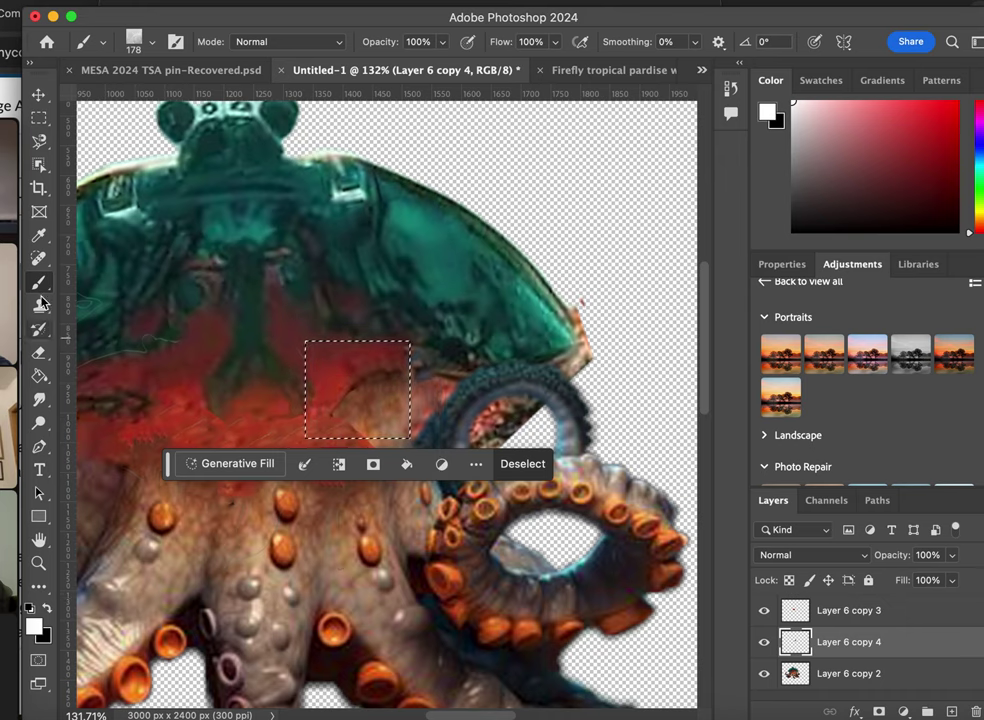
- Sample a dark red from the shell and paint it over the selected square on Layer 6 copy 4 with the sampled brush
key(i)
drag(262, 323, 345, 373)
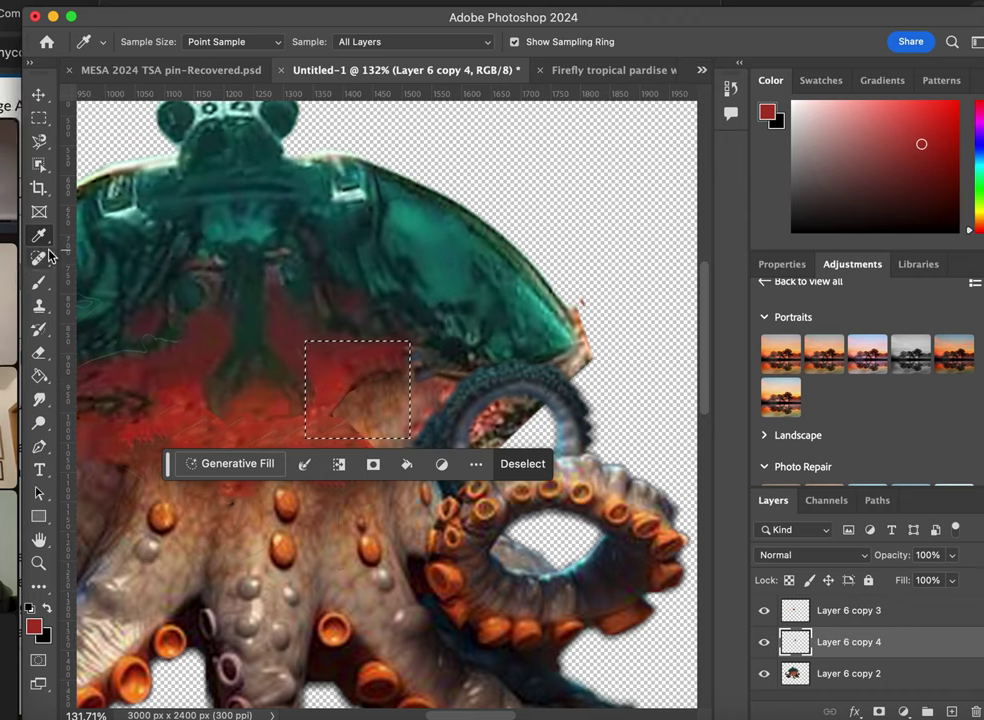
click(38, 282)
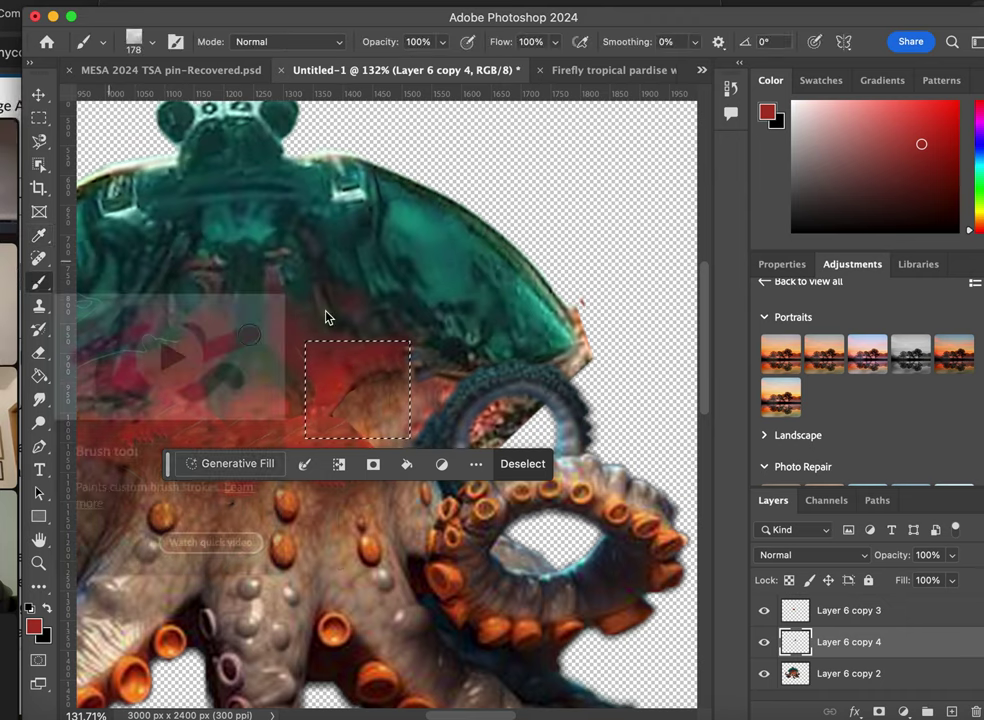
click(358, 390)
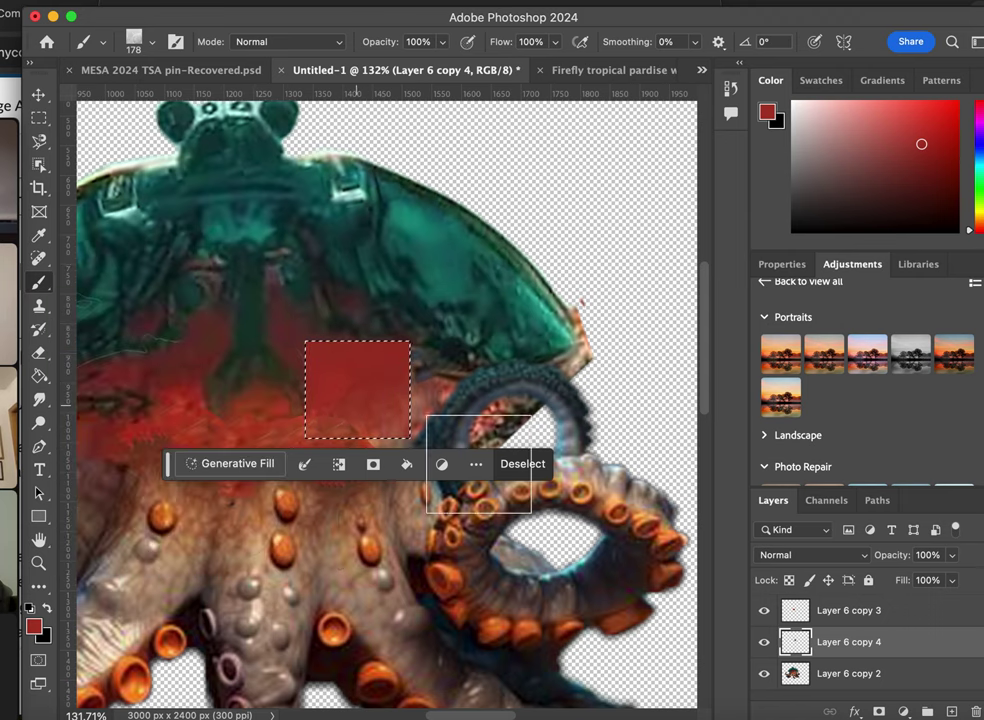
- Lower the opacity of Layer 6 copy 4 to 83% in its blending options
right_click(840, 643)
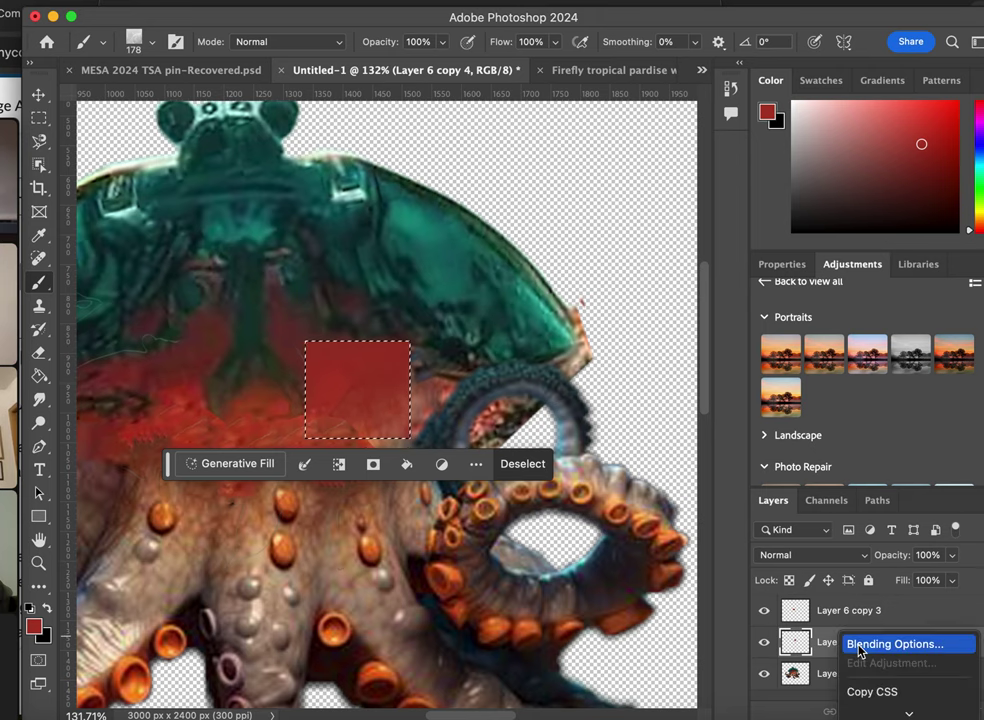
click(615, 366)
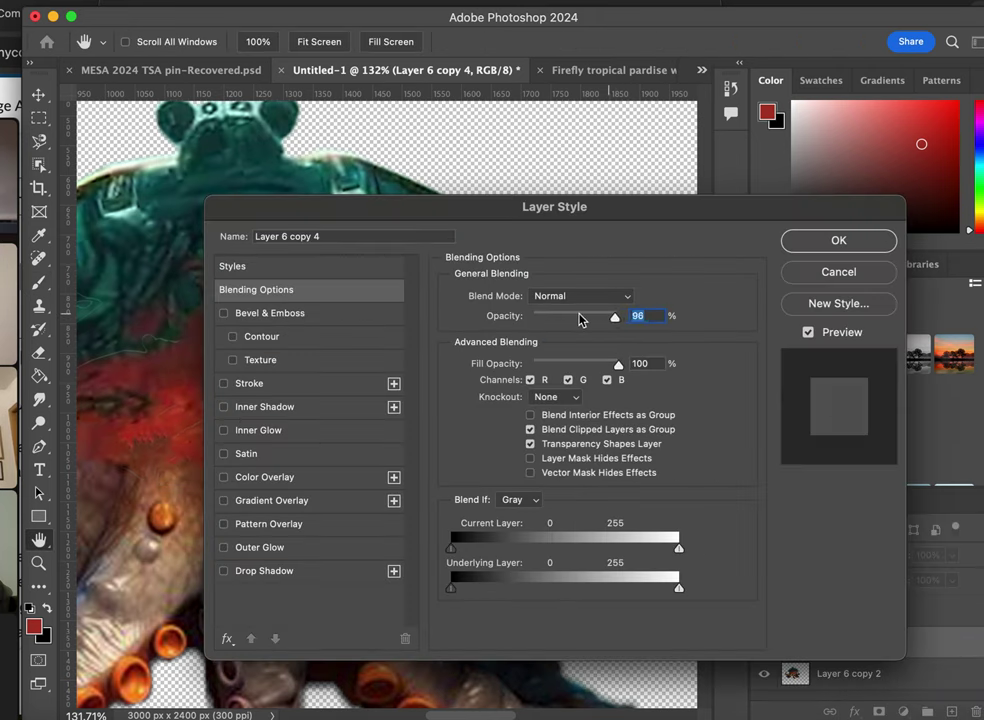
drag(577, 318, 543, 318)
drag(474, 224, 697, 144)
drag(783, 248, 824, 249)
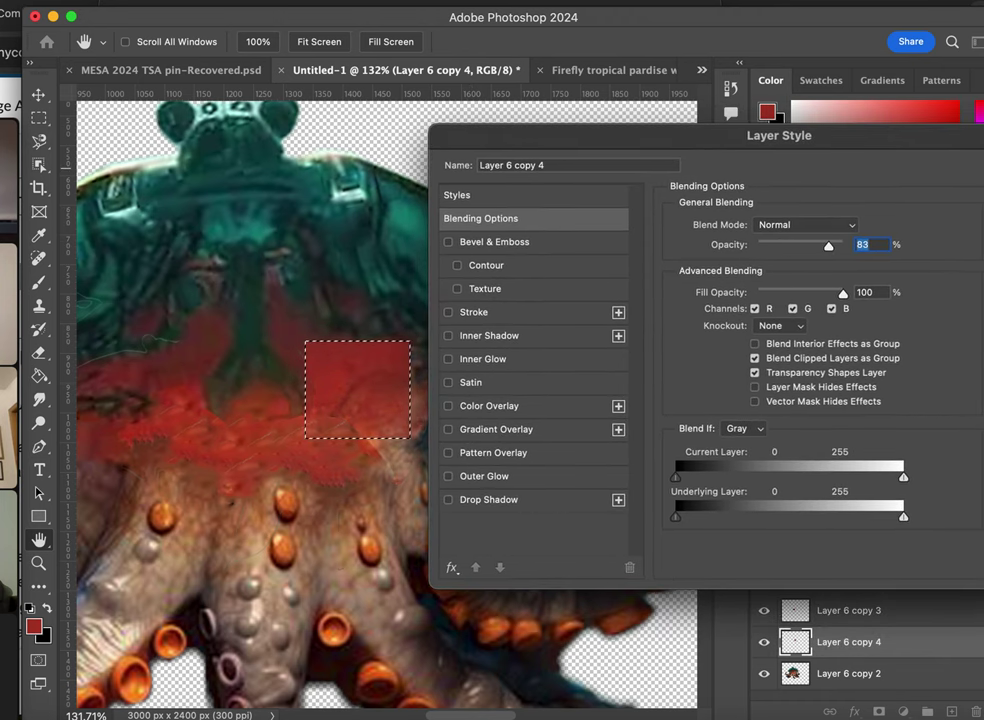
key(Return)
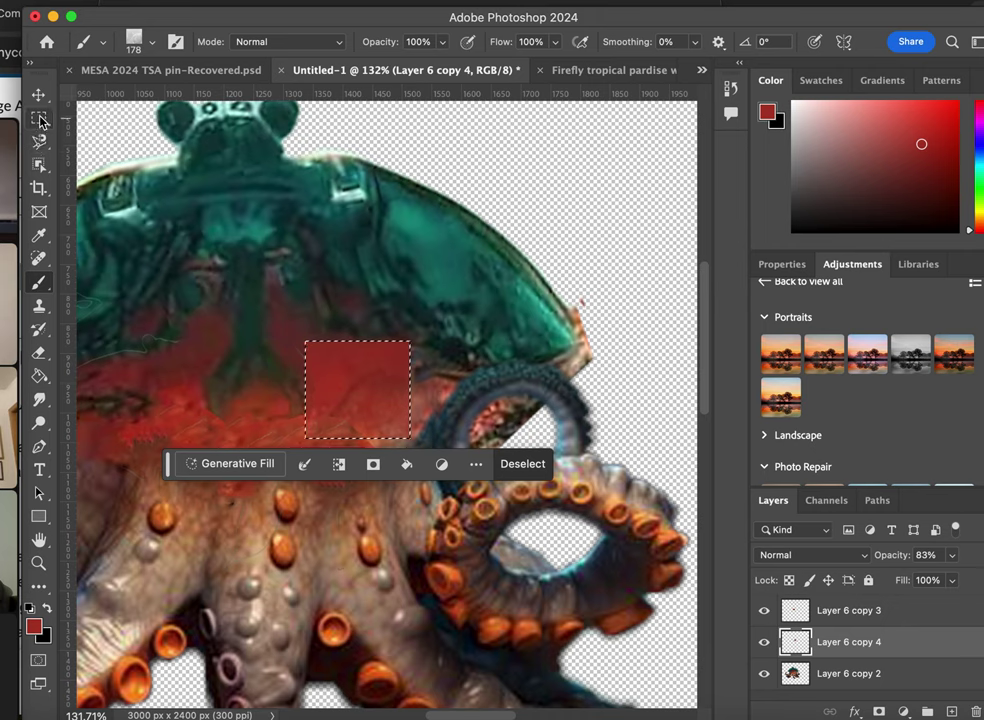
- Clear the square selection and undo the dark red painting on the patch beside the coiled tentacle
click(39, 117)
click(255, 363)
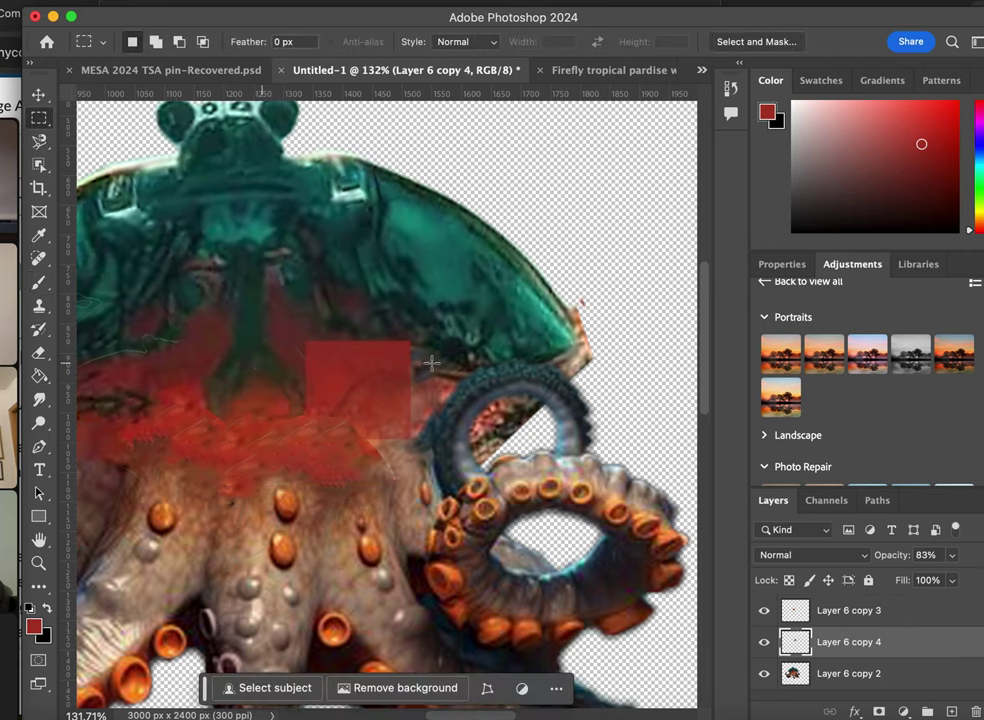
key(super+z)
key(super+z)
key(super+z)
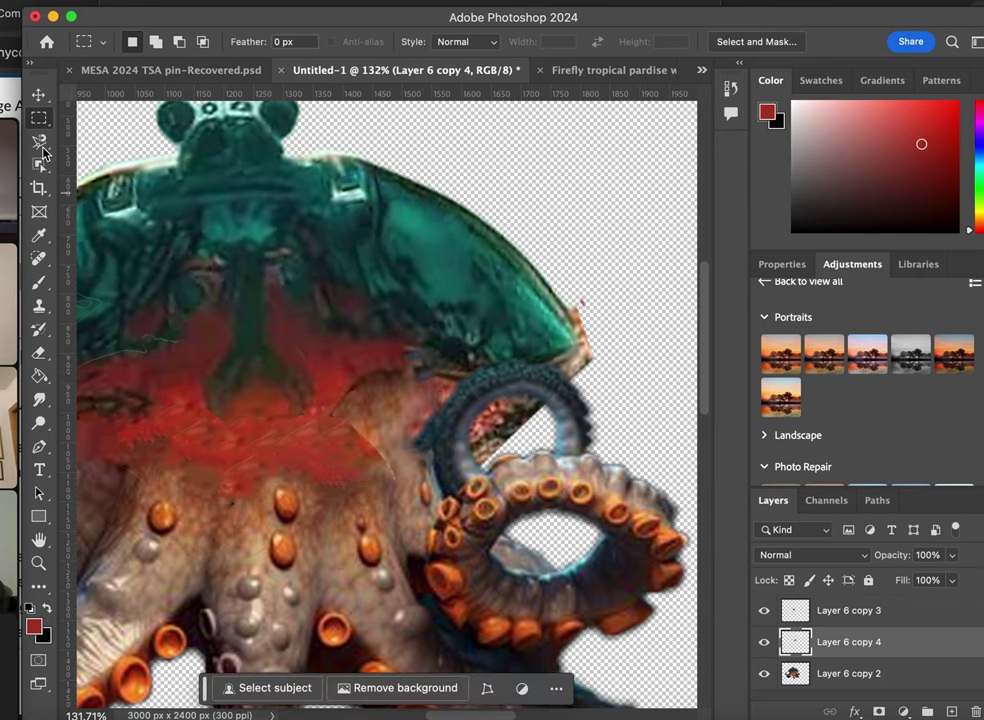
- Outline the brown patch between the red shell area and the coiled tentacle with the Magnetic Lasso
click(39, 141)
click(327, 351)
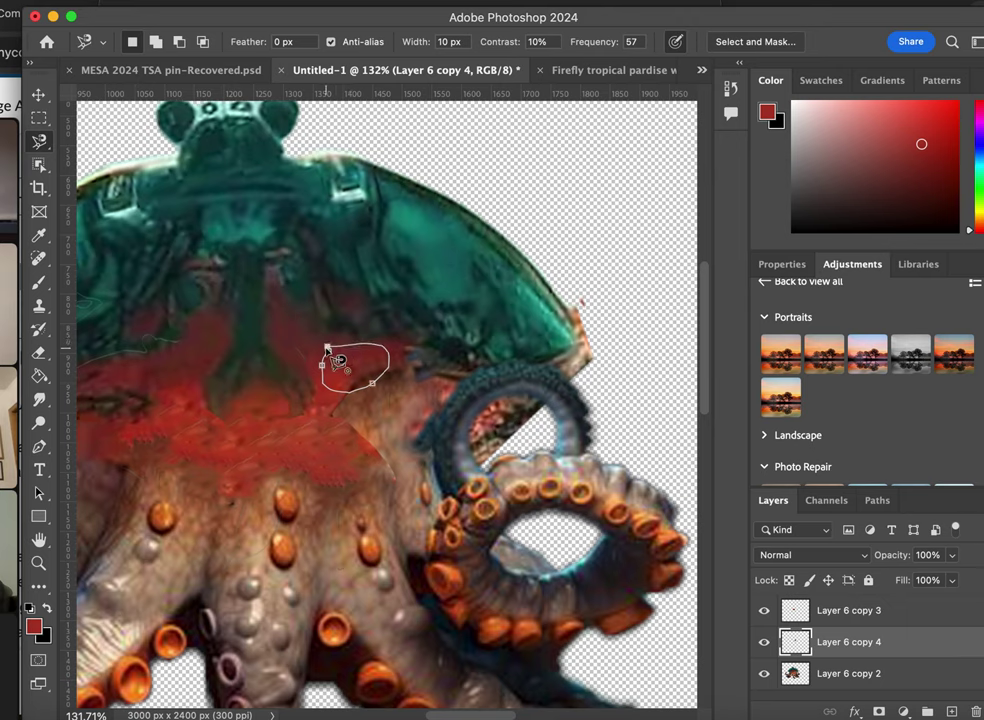
click(328, 350)
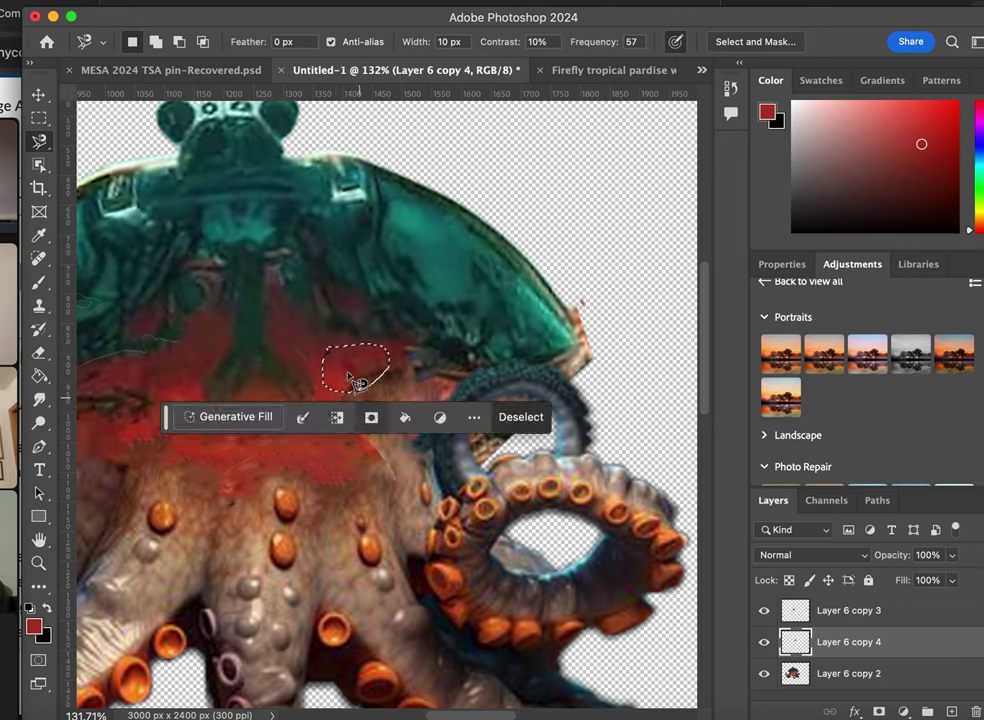
click(336, 372)
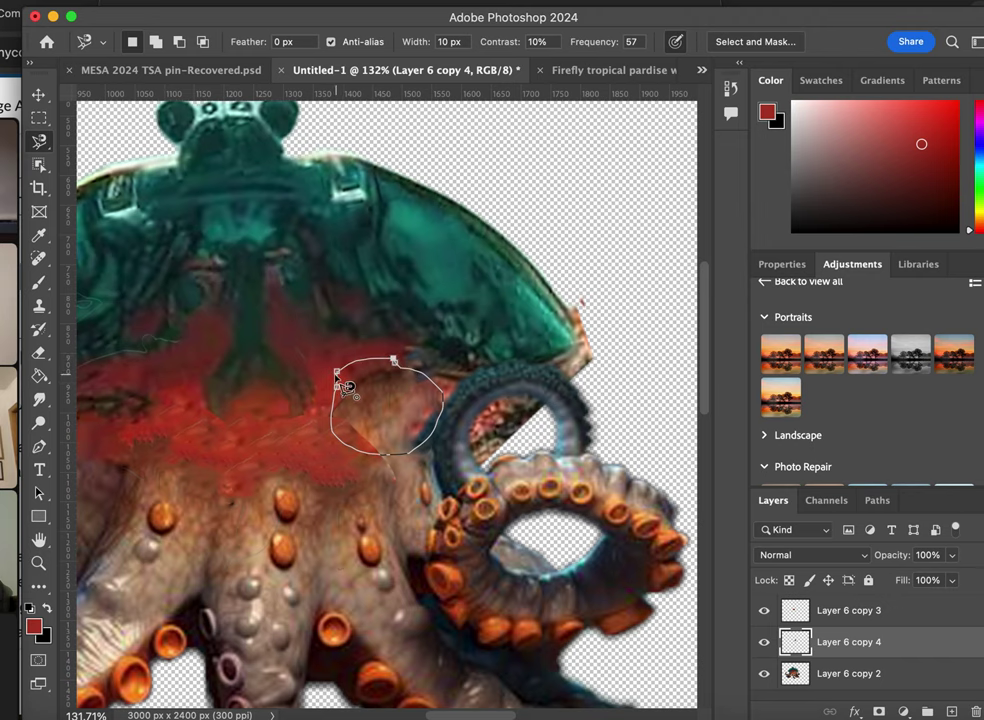
click(347, 387)
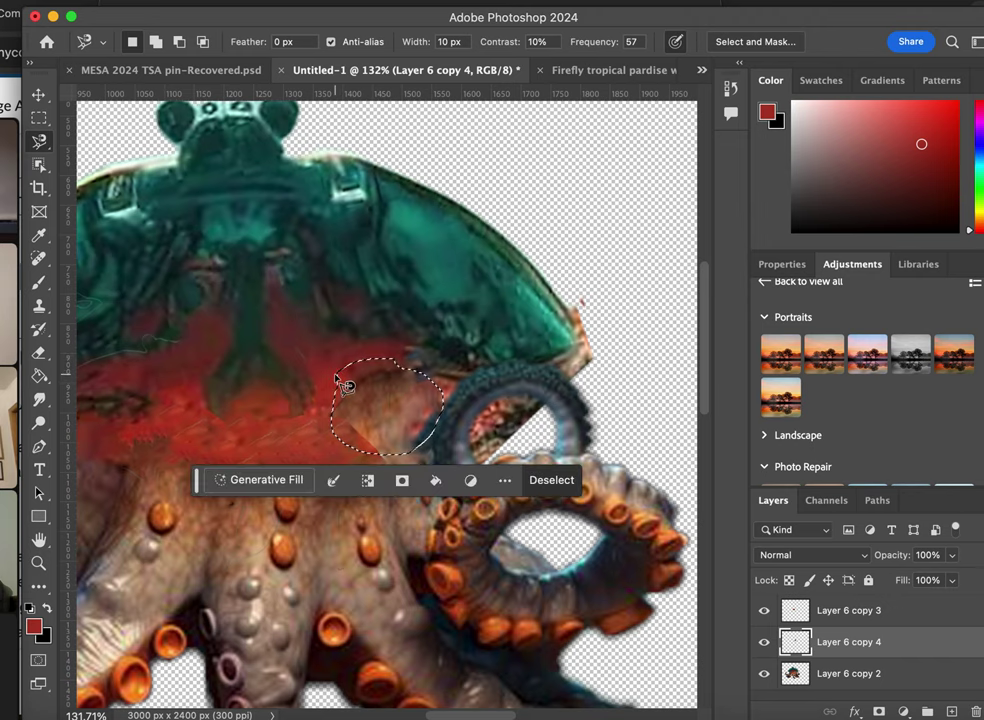
- Content-Aware Fill the outlined patch from Layer 6 copy 4, outputting the result to a new layer
click(45, 2)
click(81, 315)
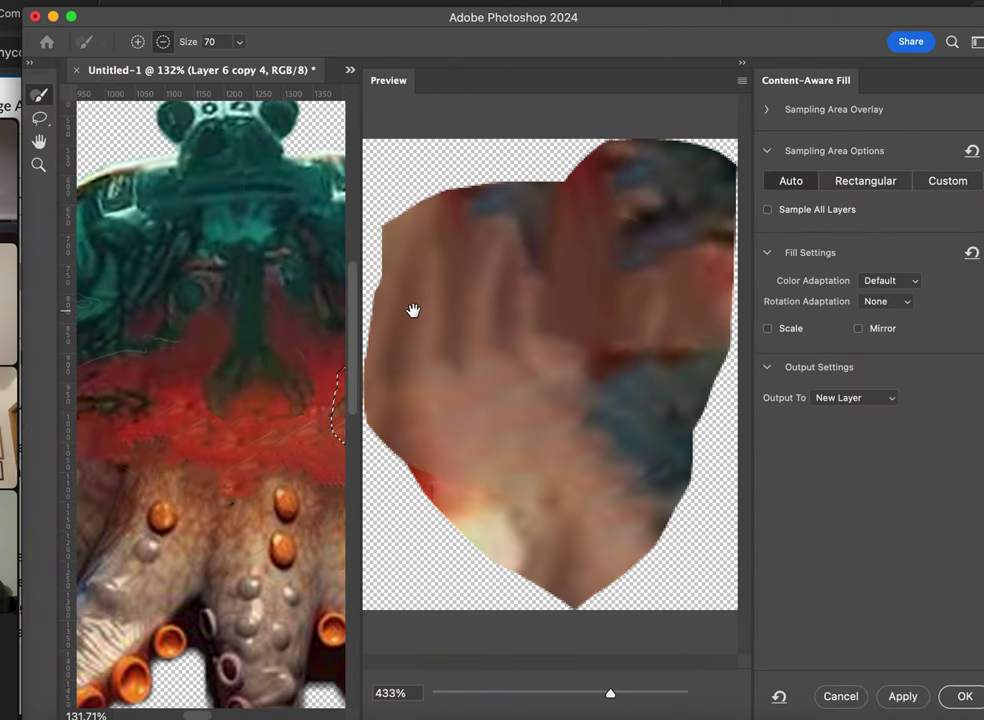
click(955, 698)
- Content-Aware Fill the patch from Layer 6 copy 2 onto a new layer, excluding parts of the red area beside it from sampling
click(866, 684)
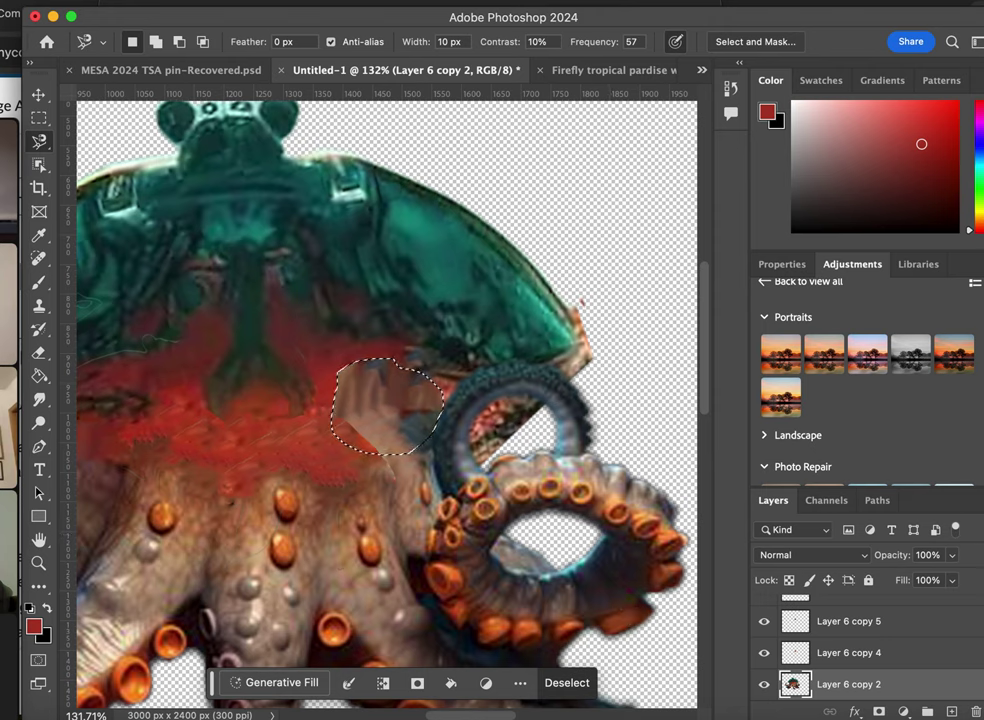
click(2, 2)
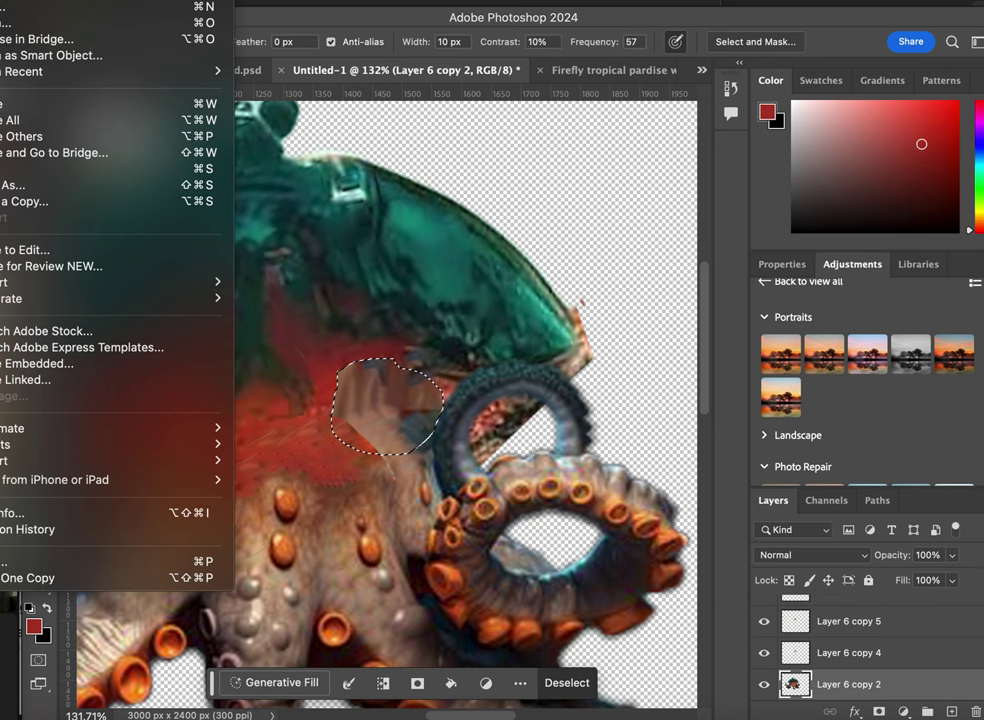
mouse_move(15, 2)
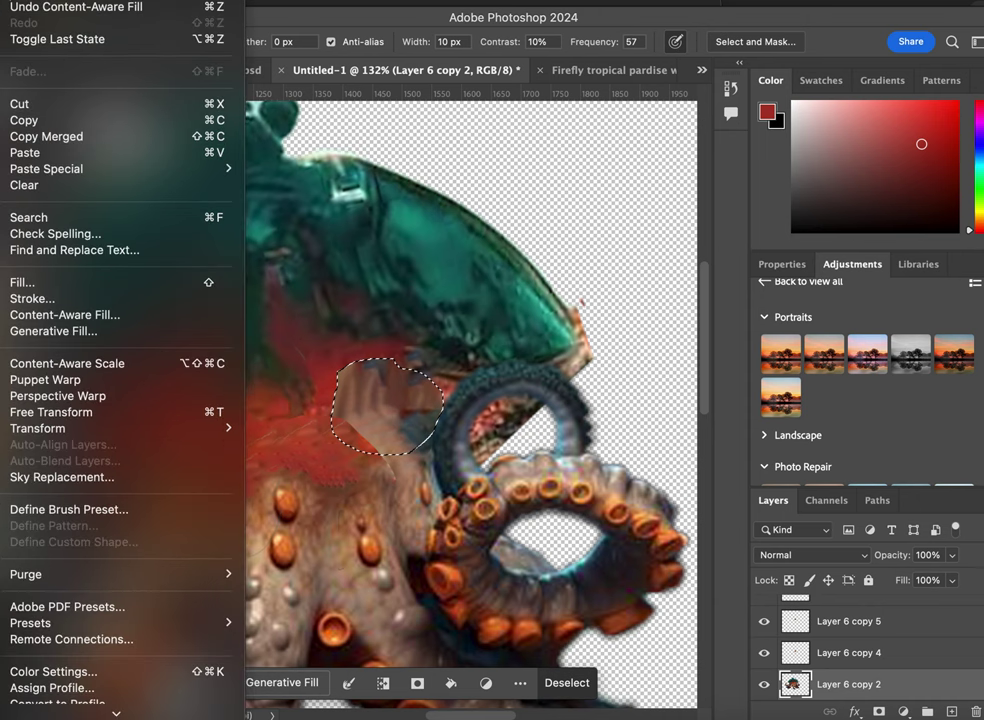
click(79, 320)
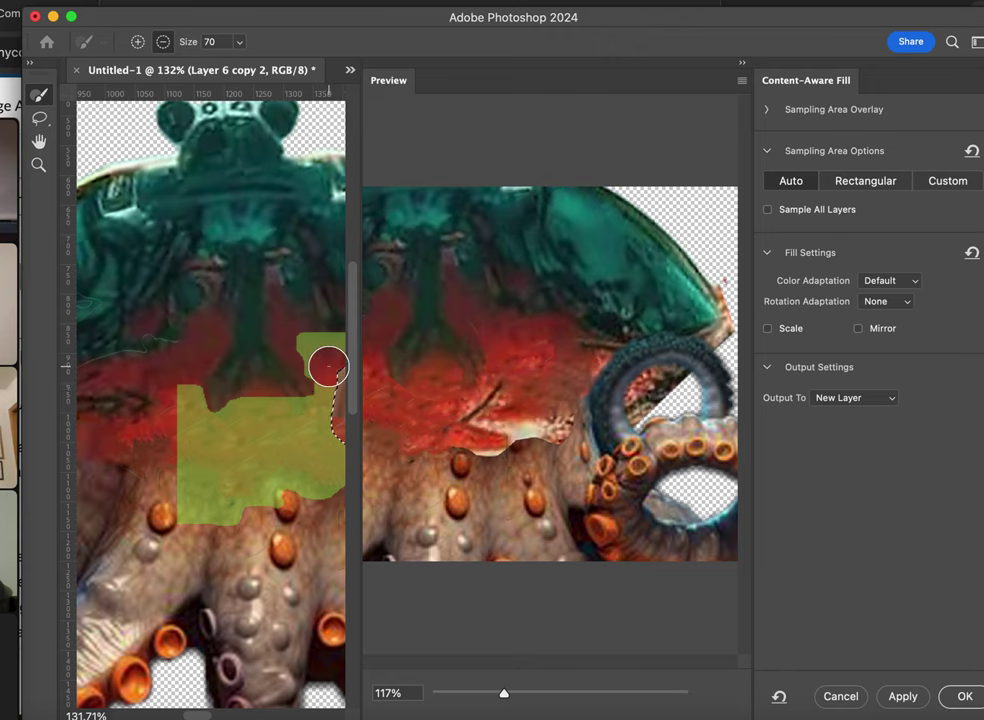
drag(330, 422, 259, 430)
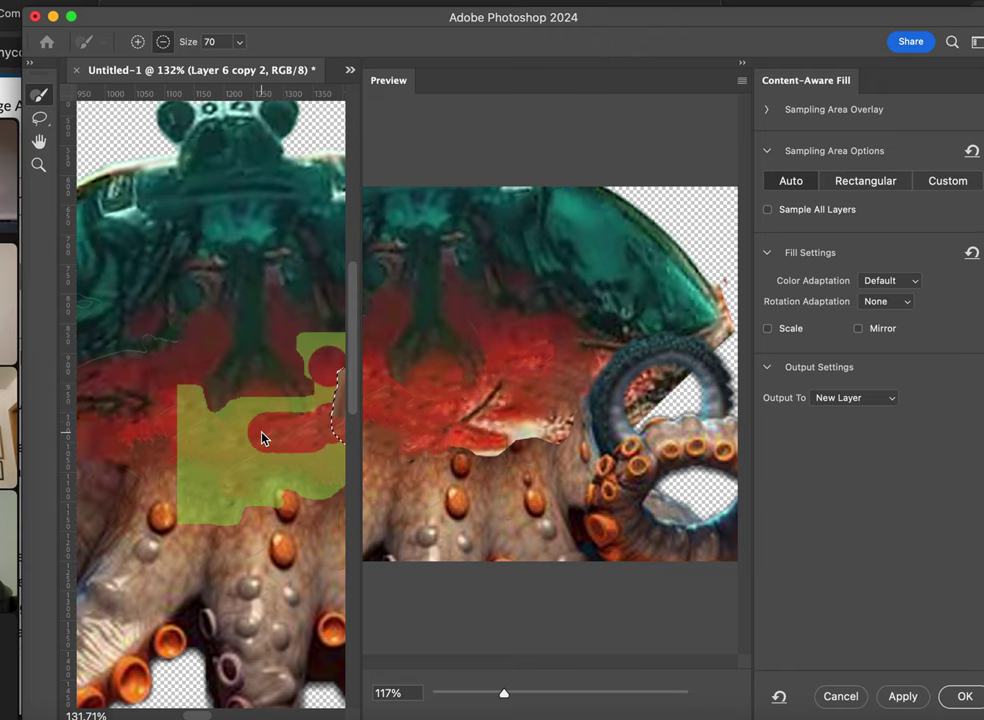
click(338, 428)
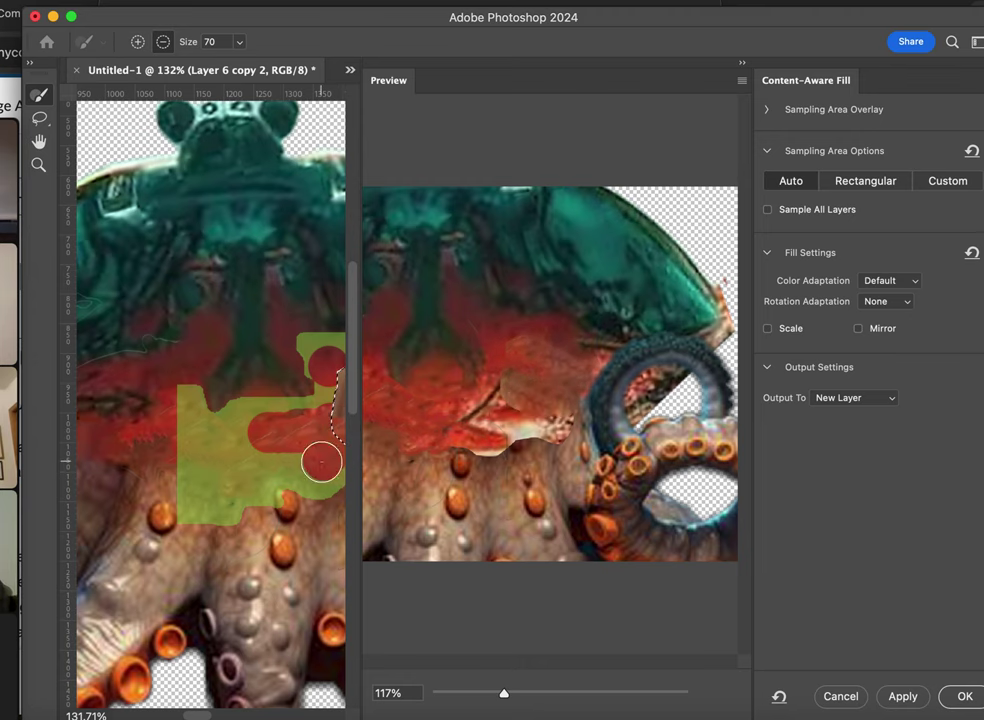
click(963, 696)
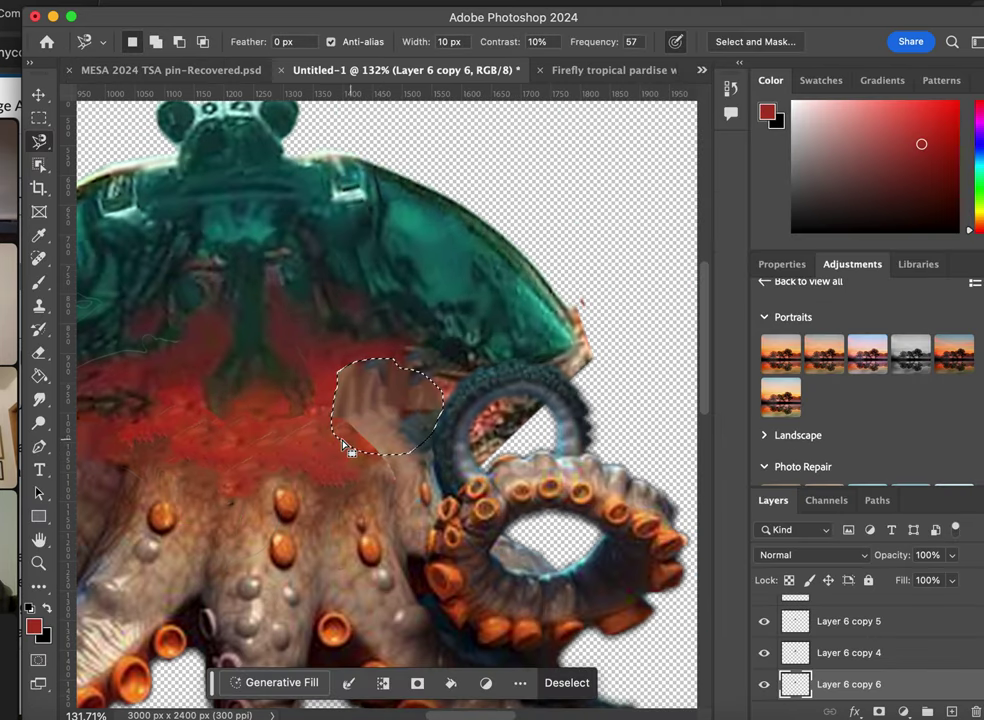
- Hide Layer 6 copy 6, Layer 6 copy 4 and Layer 6 copy 5, and make Layer 6 copy 2 active
click(766, 684)
click(762, 652)
click(765, 621)
drag(767, 621, 769, 617)
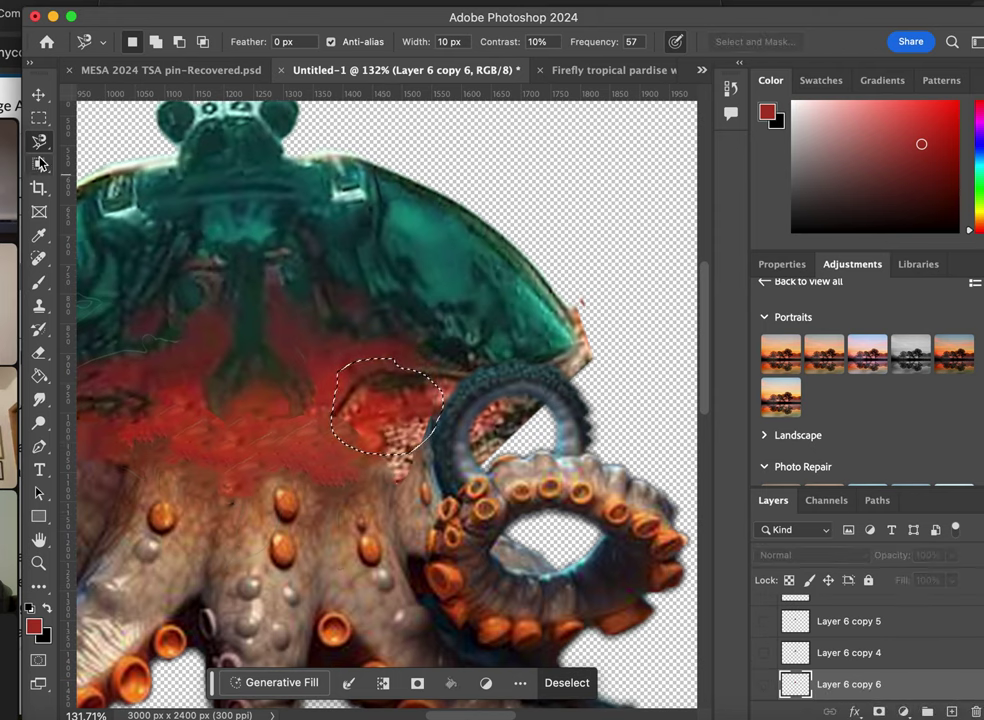
scroll(820, 660, down, 1)
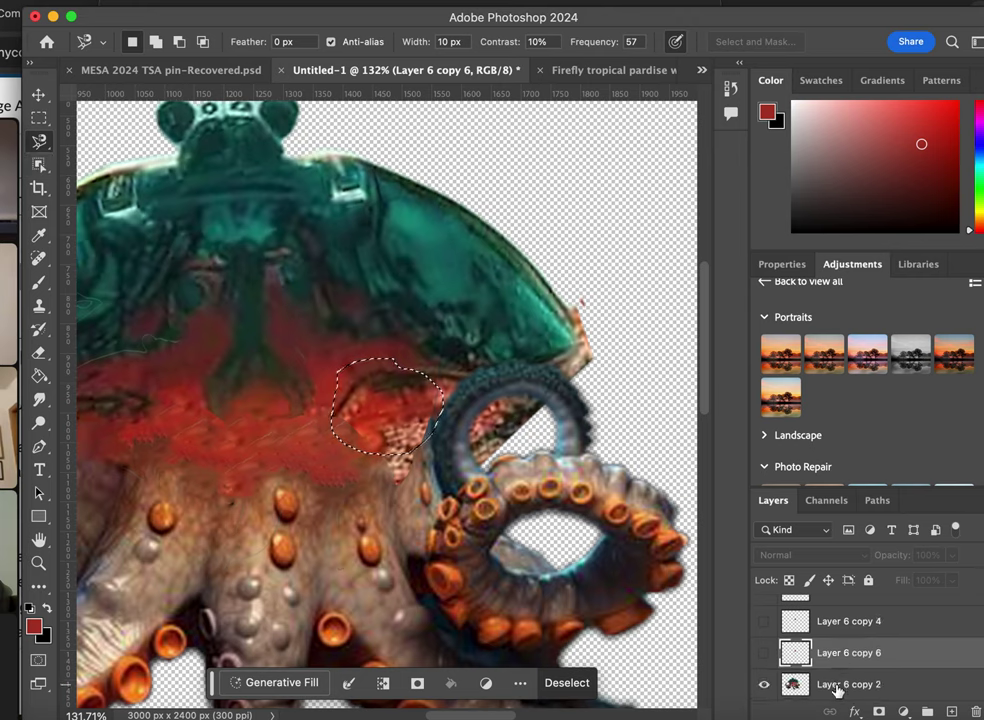
click(836, 688)
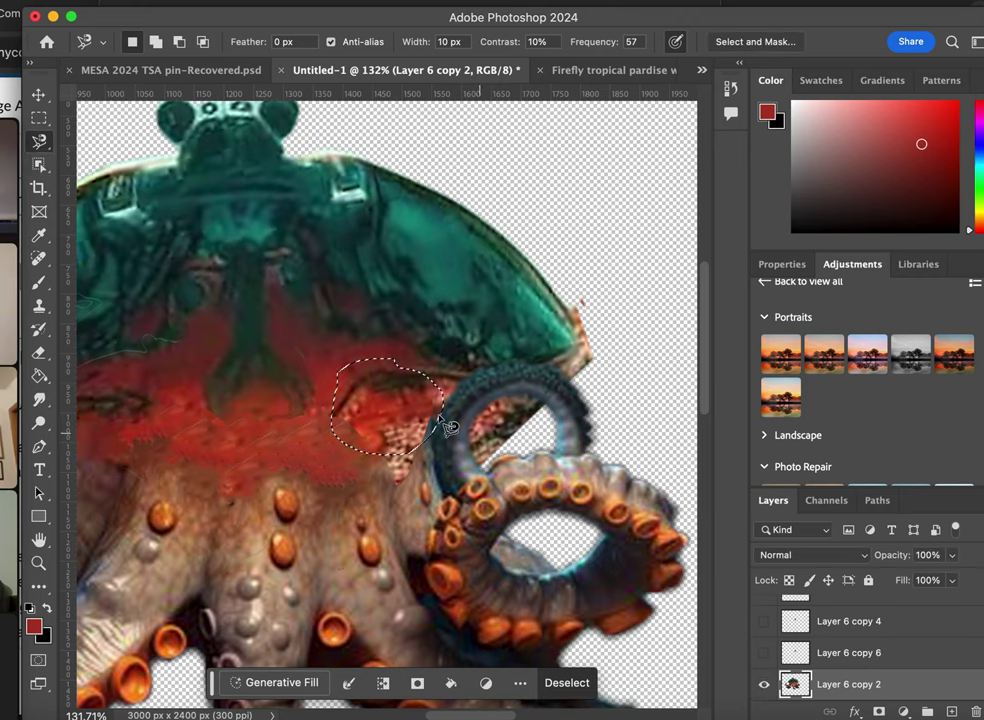
- Spot-heal the dark diagonal seam inside the selected patch with the 17 px Spot Healing Brush
click(41, 258)
drag(357, 395, 343, 428)
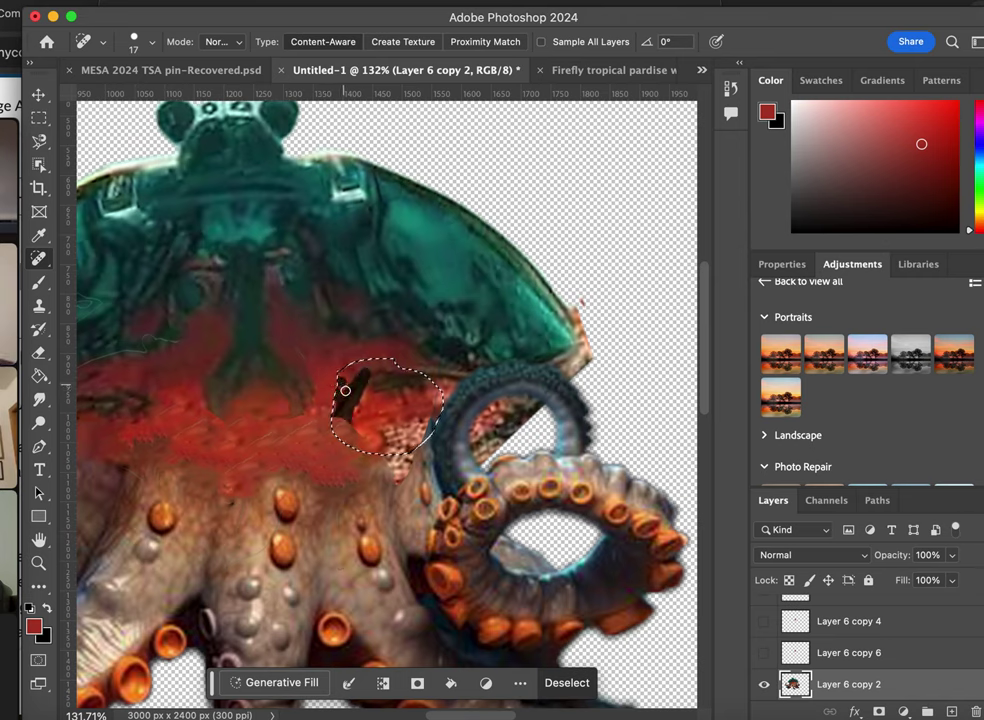
drag(336, 422, 369, 387)
- Enlarge the Spot Healing Brush to 93 px and heal the remaining dark and speckled marks across the selected patch
click(101, 44)
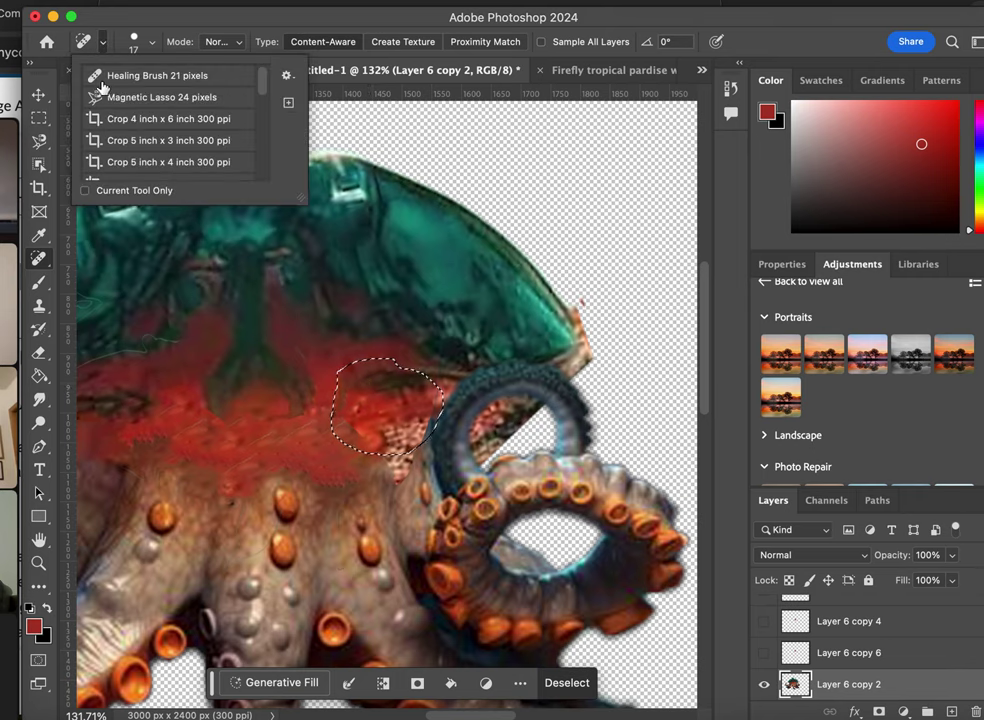
click(135, 48)
drag(79, 91, 134, 91)
drag(378, 390, 346, 412)
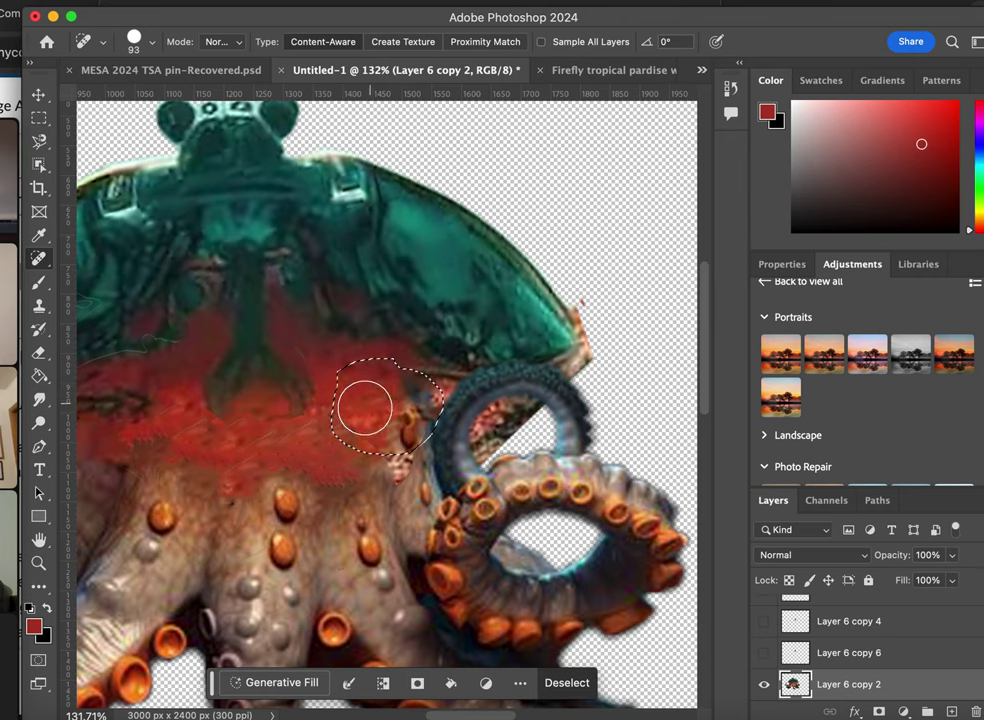
drag(367, 408, 358, 410)
click(417, 408)
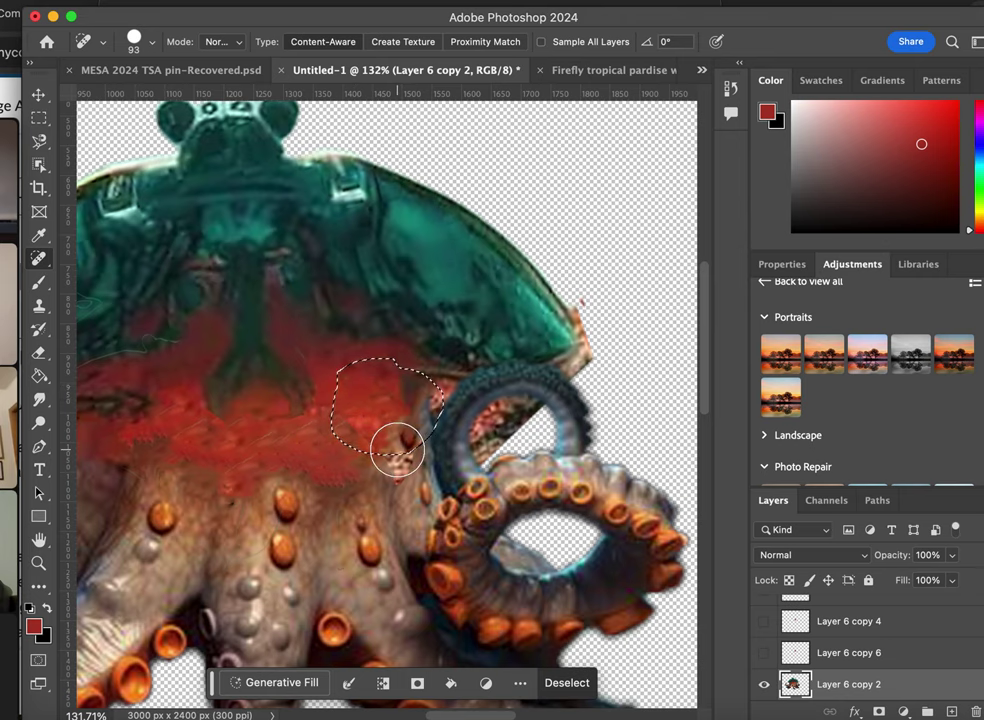
click(403, 390)
click(382, 373)
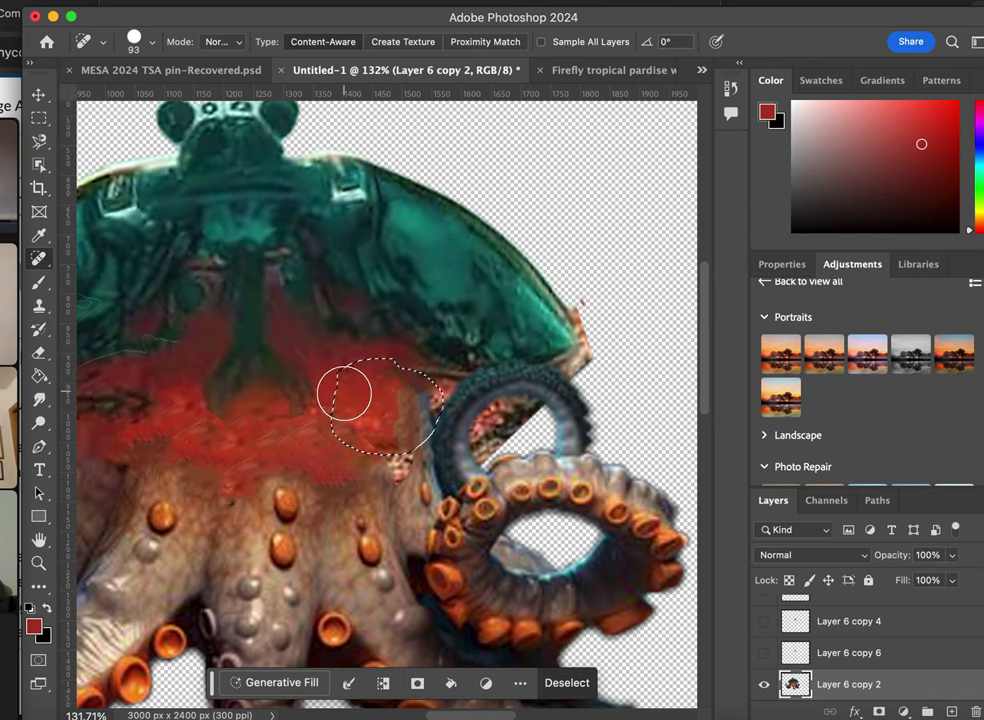
click(347, 406)
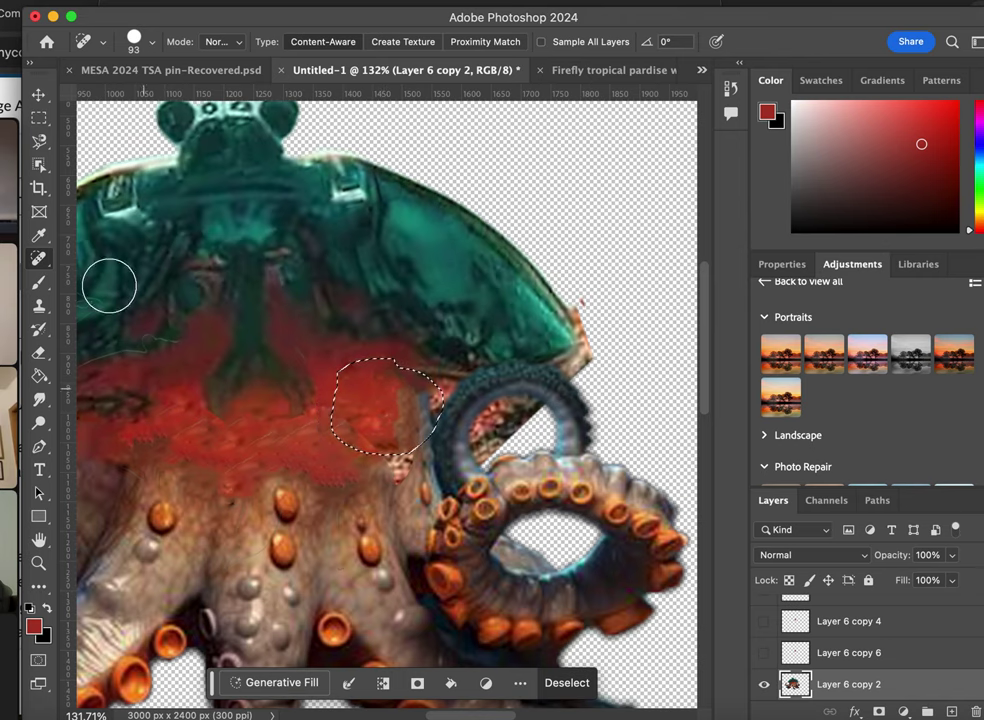
- Clear the selection around the healed patch and view the entire creature at 66.7%
click(40, 119)
click(171, 275)
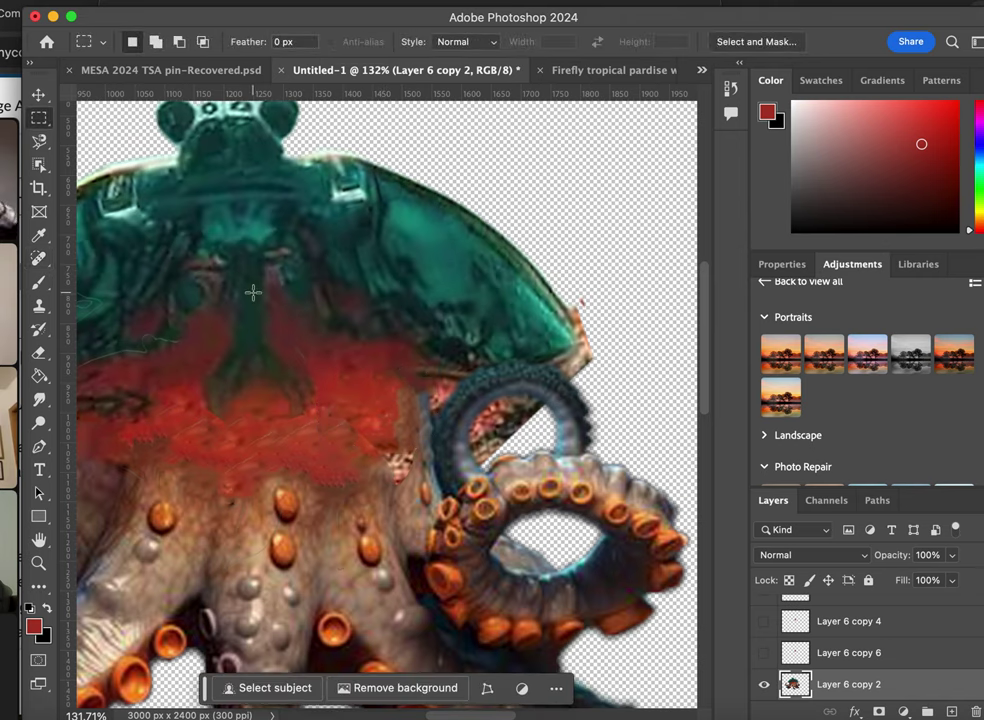
key(super+minus)
key(super+minus)
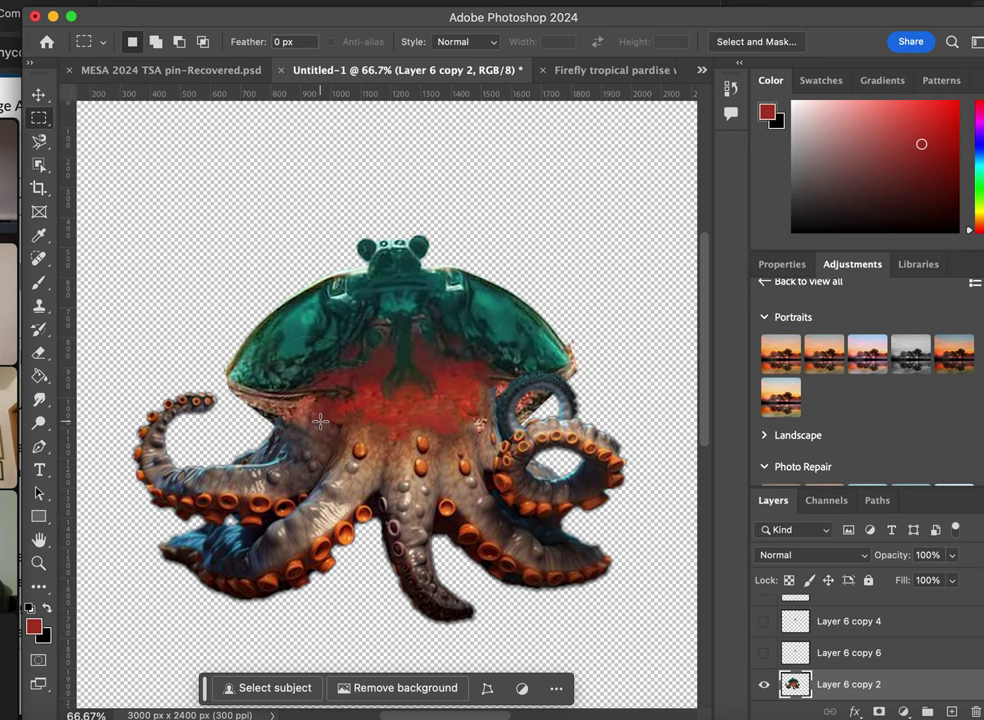
- Merge the visible layers from Layer 6 copy 2
right_click(886, 656)
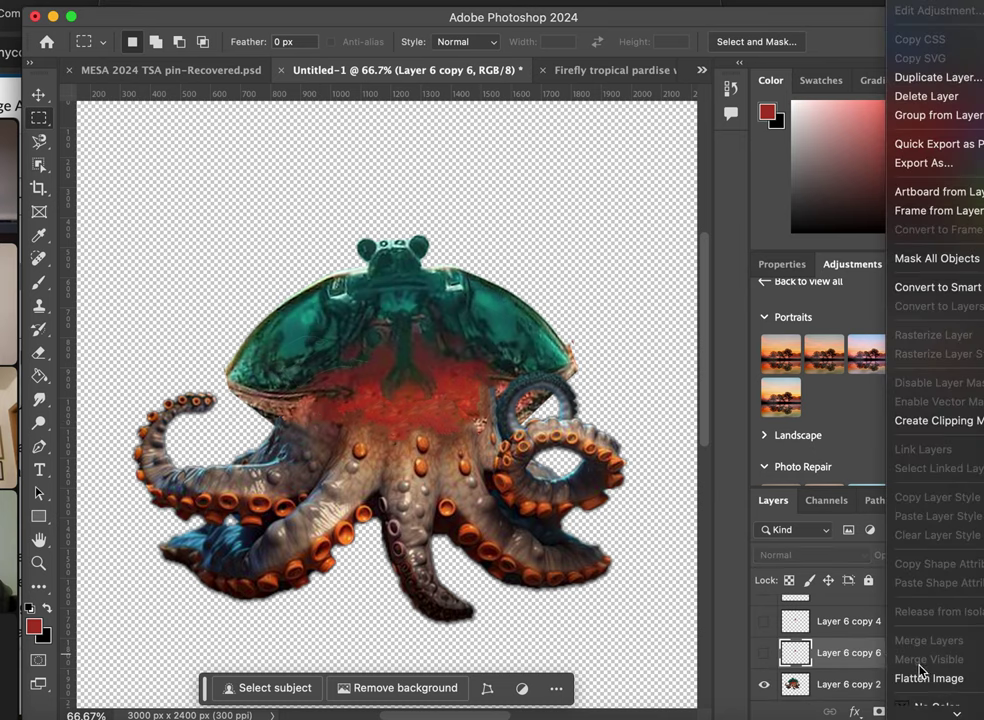
right_click(817, 678)
right_click(822, 684)
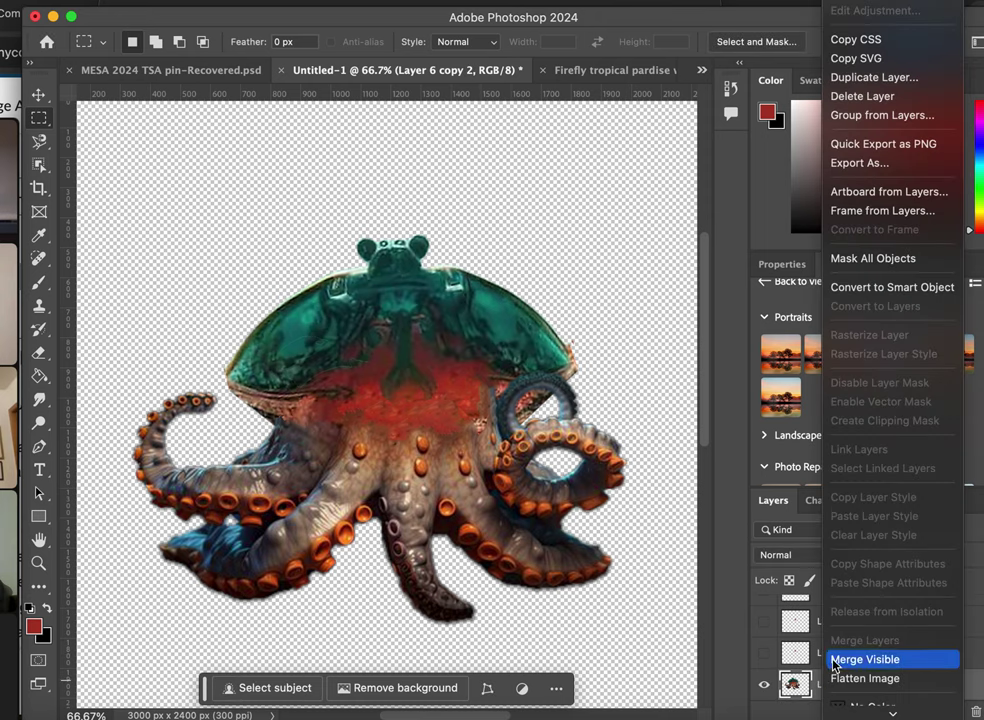
click(834, 661)
- Add an Outer Glow layer style to the merged creature on Layer 6 copy 2
right_click(834, 682)
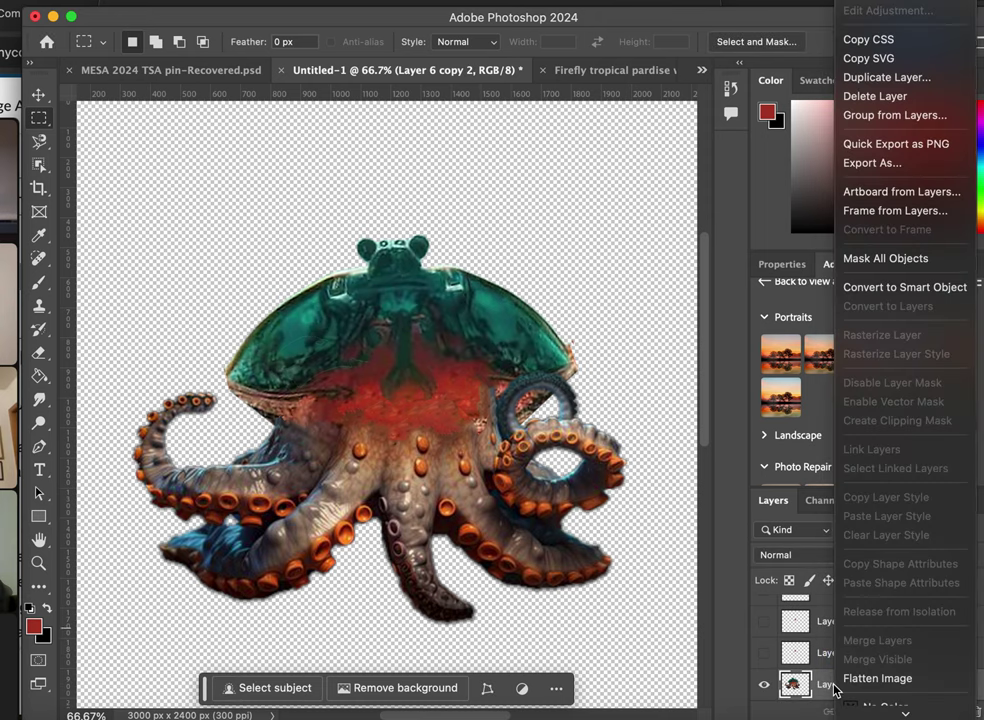
click(892, 3)
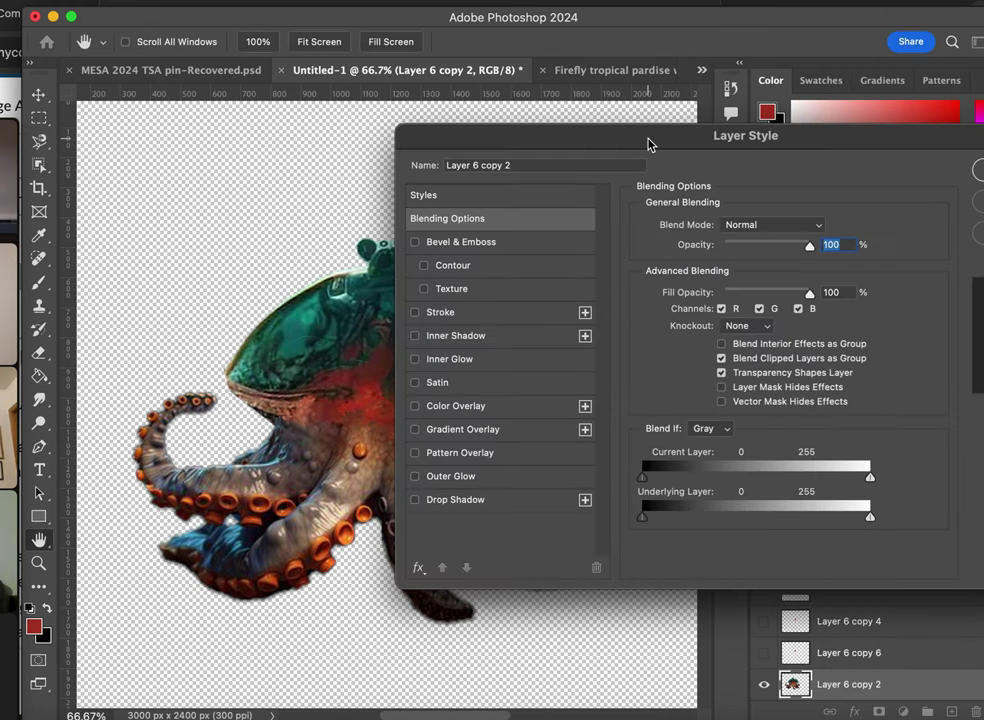
drag(648, 138, 743, 134)
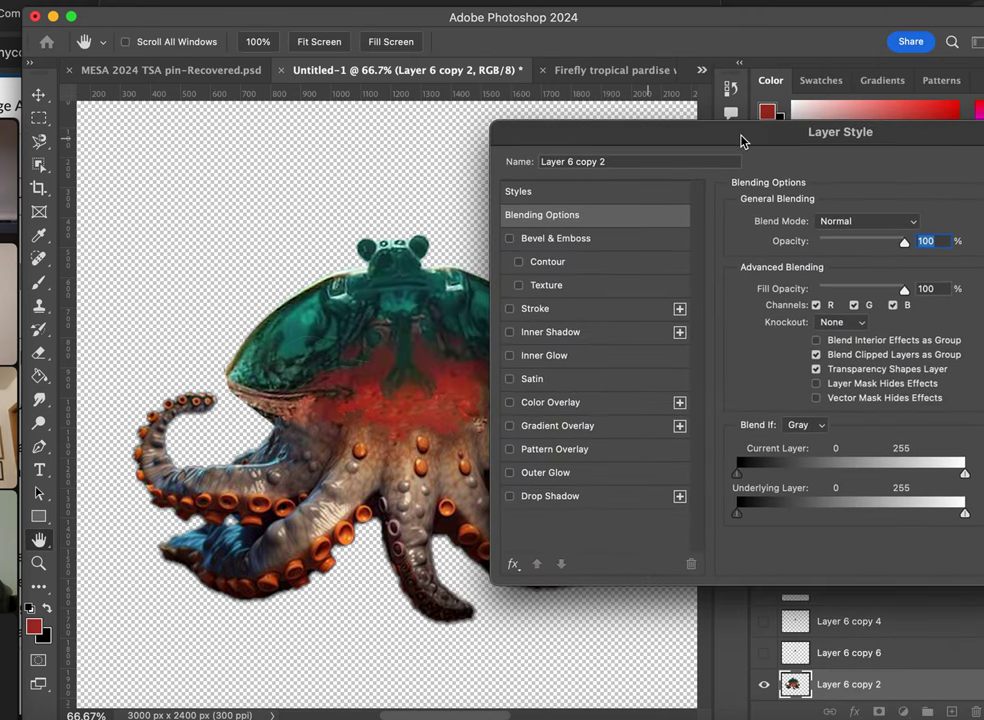
click(510, 472)
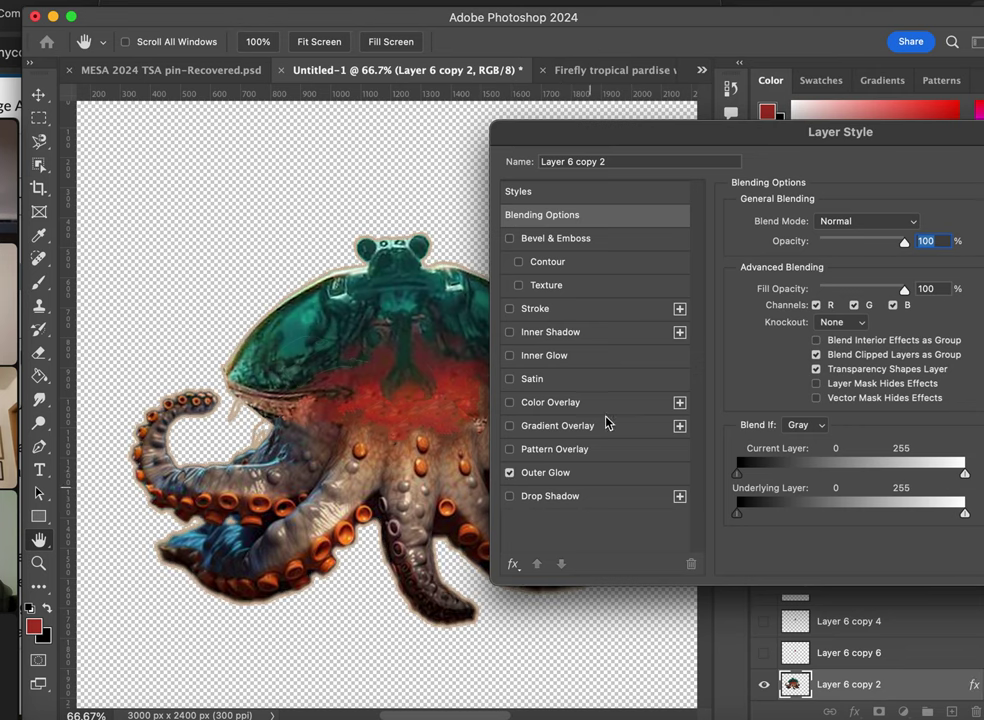
drag(605, 140, 746, 145)
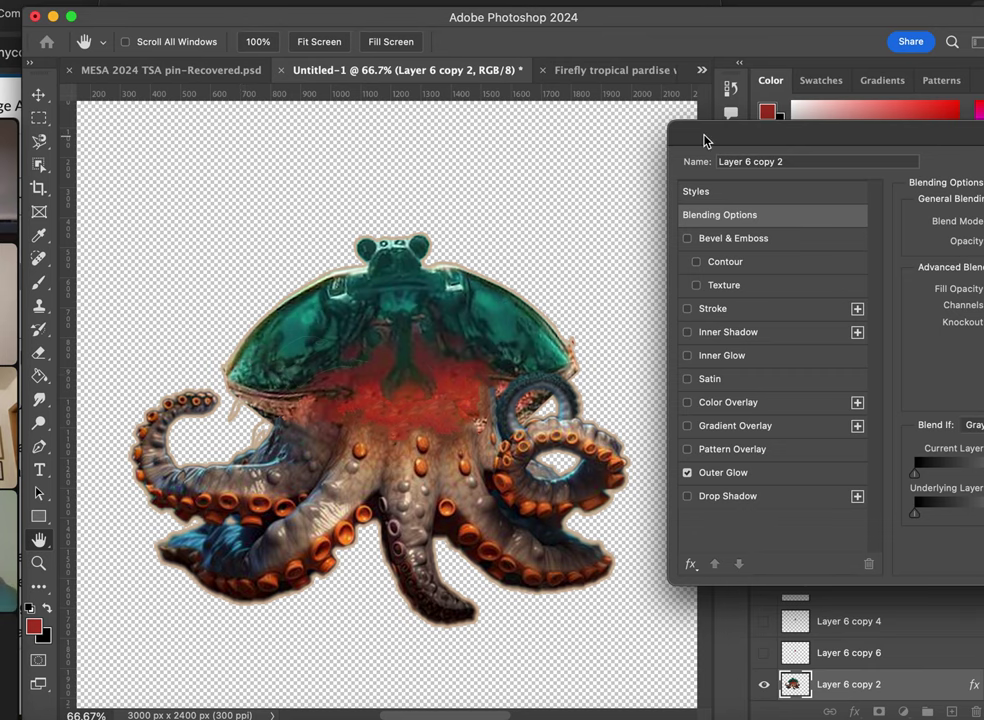
drag(703, 138, 301, 123)
click(889, 152)
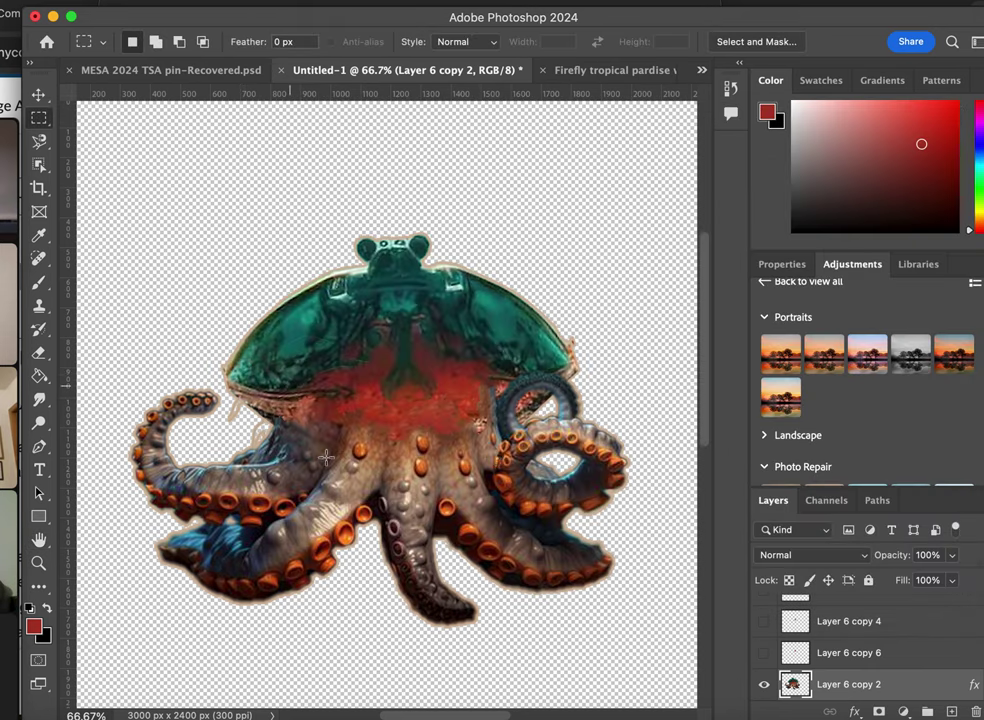
- Draw a dark red rectangle about 1854 by 1604 px around the creature and place it beneath Layer 6 copy 2
click(950, 710)
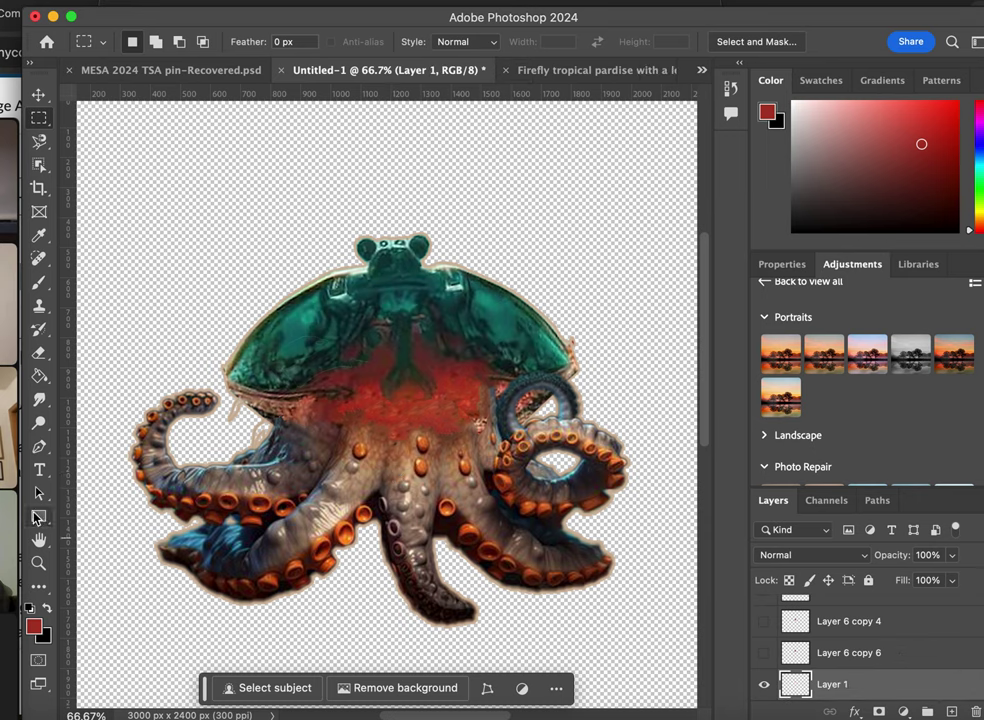
key(u)
drag(105, 187, 660, 668)
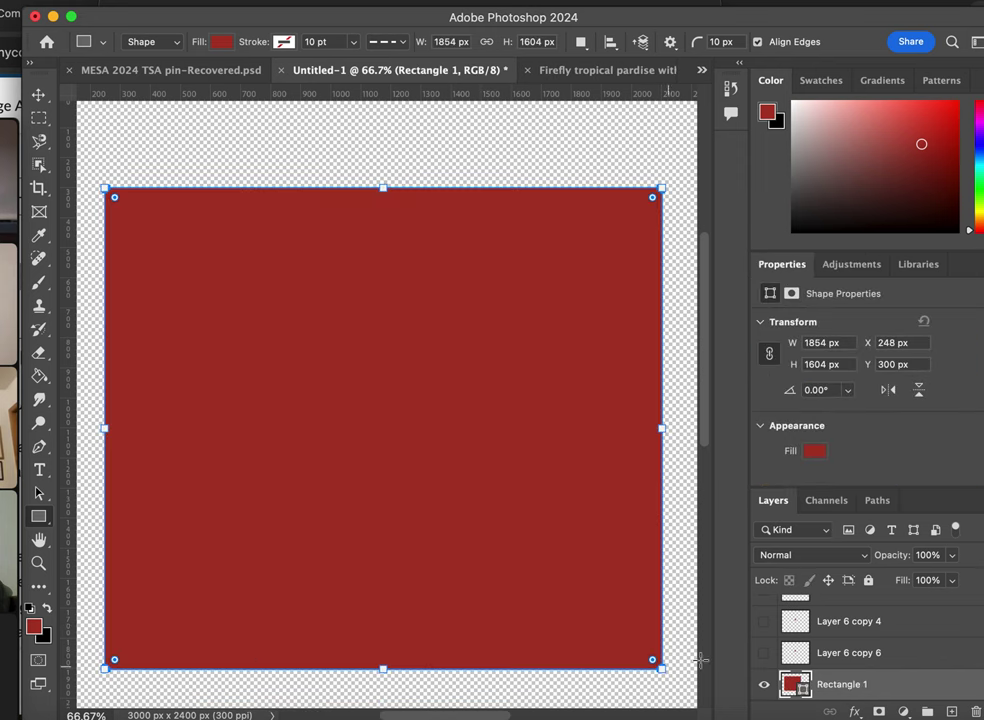
scroll(836, 670, down, 2)
drag(841, 631, 836, 700)
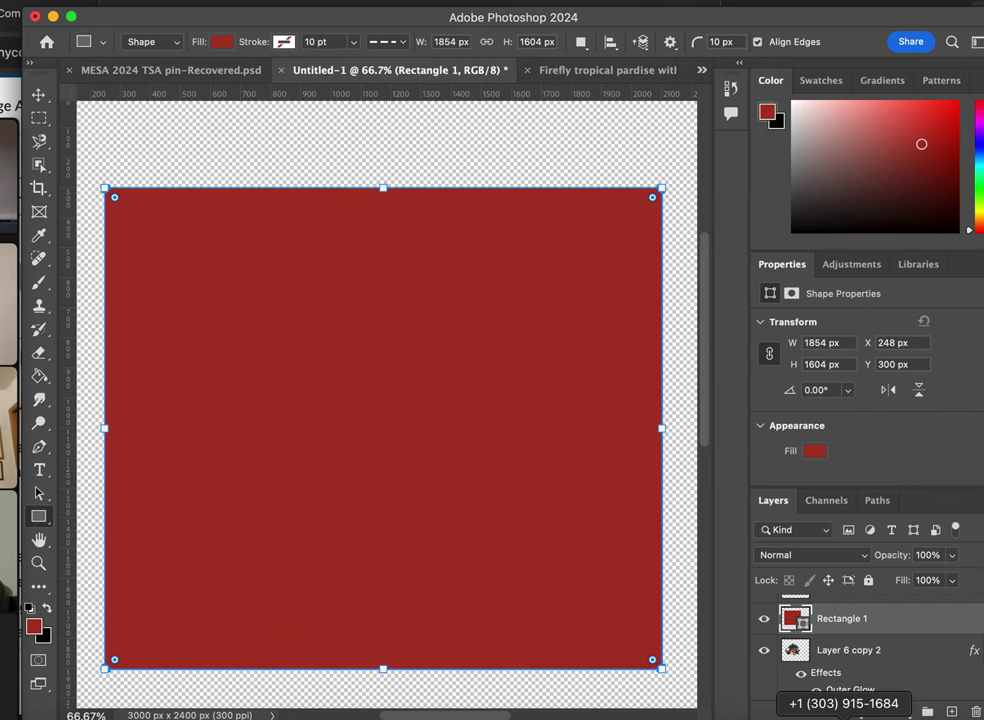
drag(878, 665, 812, 614)
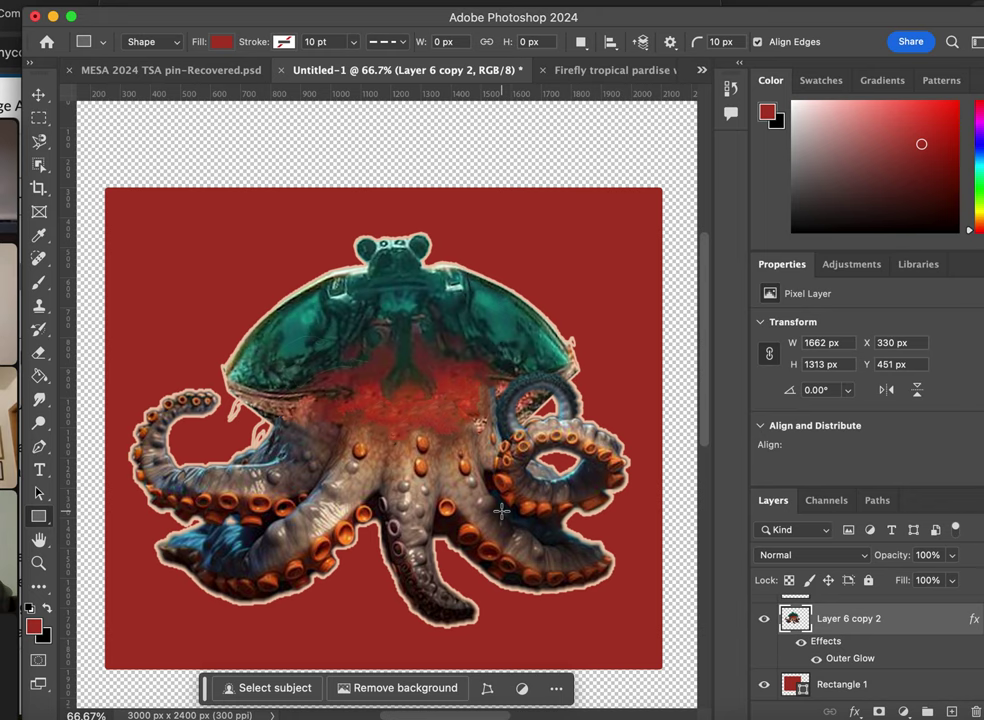
- Set the opacity of the creature's Outer Glow to 39%
double_click(840, 665)
drag(464, 116, 763, 6)
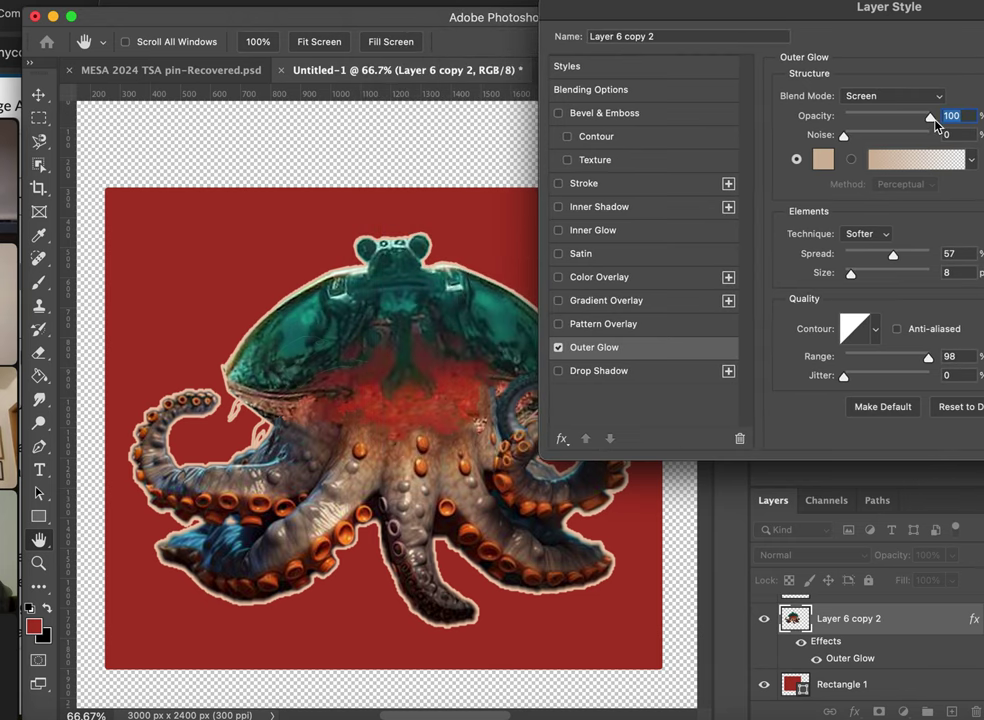
drag(938, 120, 855, 123)
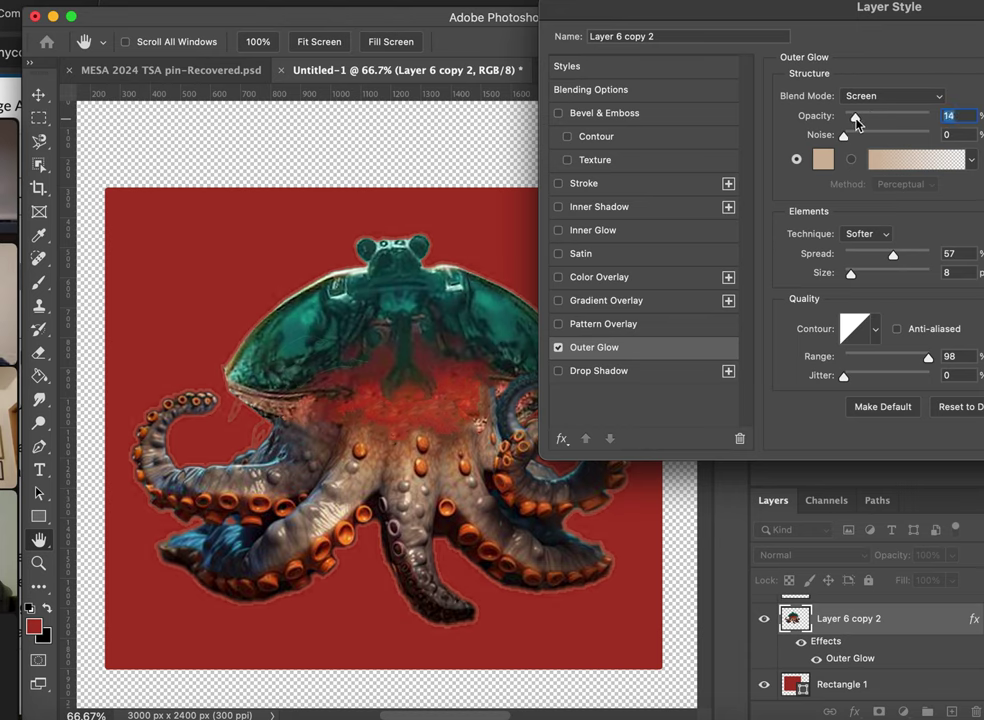
drag(858, 121, 879, 120)
drag(855, 4, 723, 7)
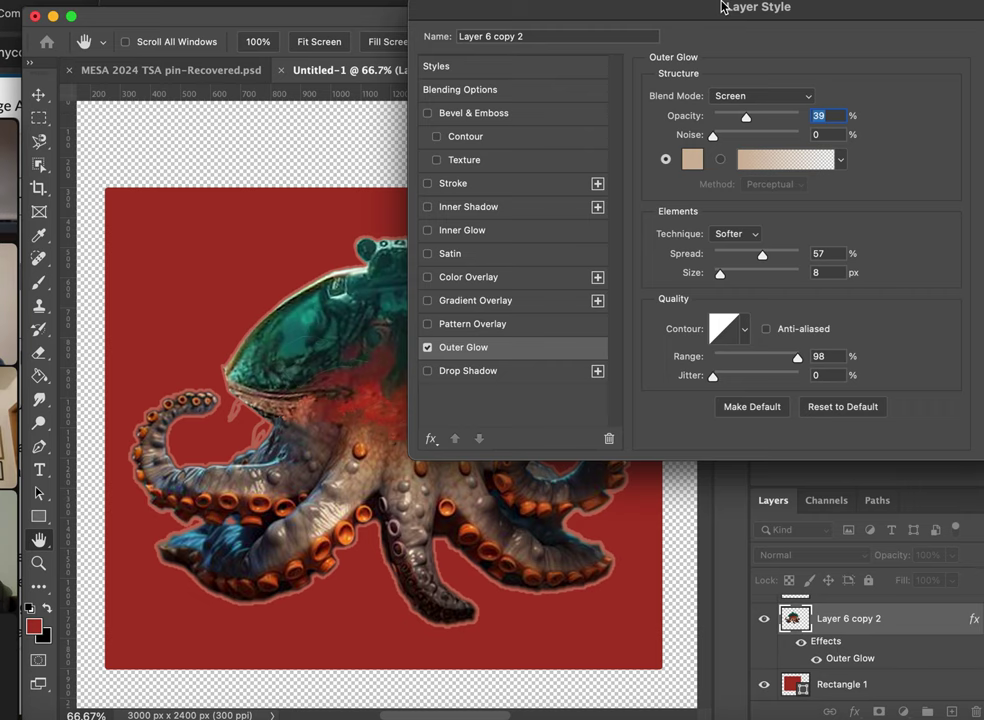